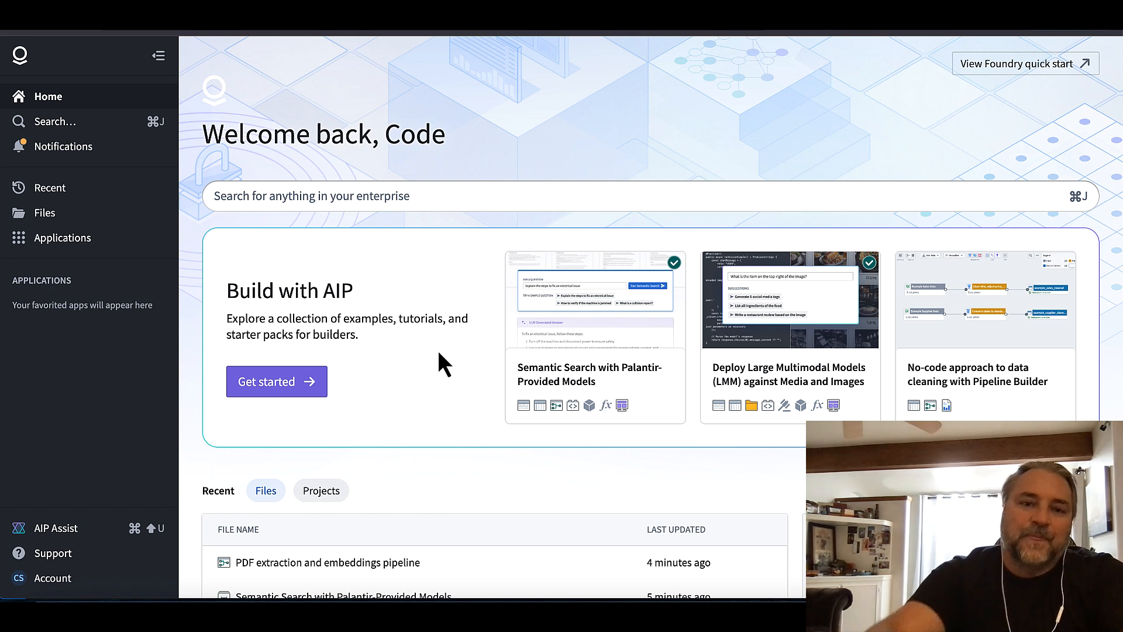
# - Open the Semantic Search with Palantir-Provided Models example from the Build with AIP library
pyautogui.scroll(-2, 434, 361)
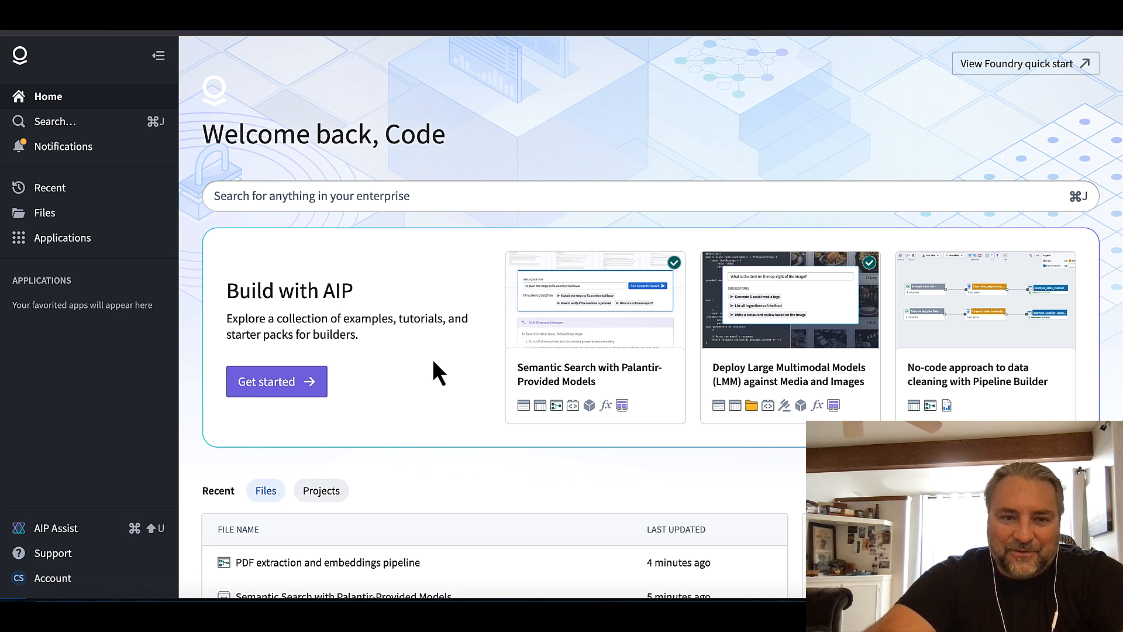
pyautogui.scroll(2, 434, 361)
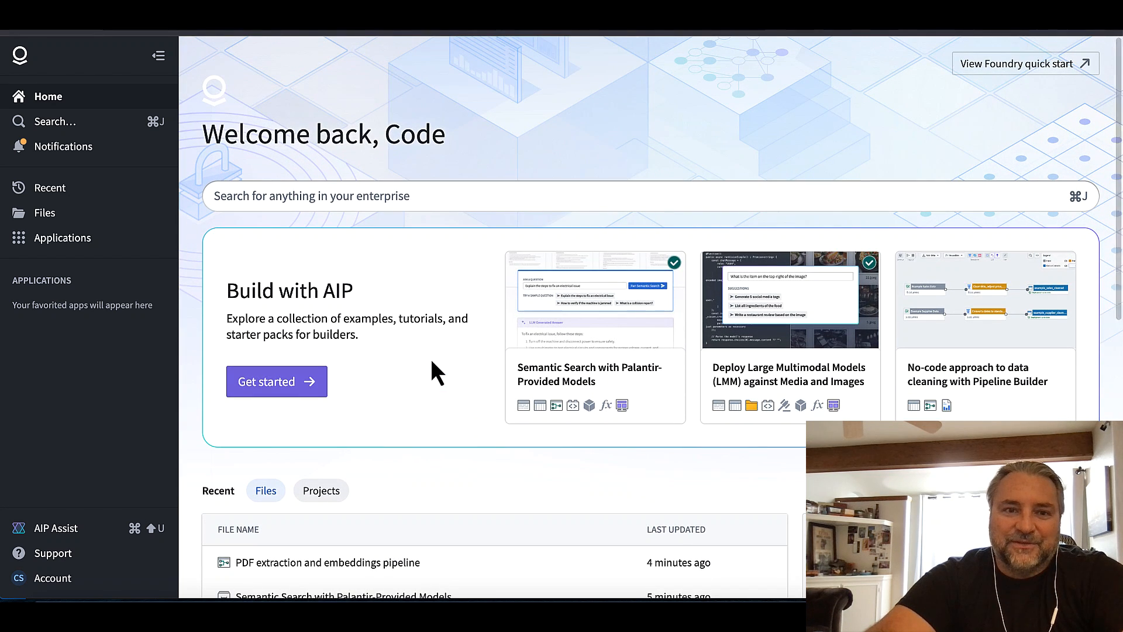
pyautogui.click(287, 403)
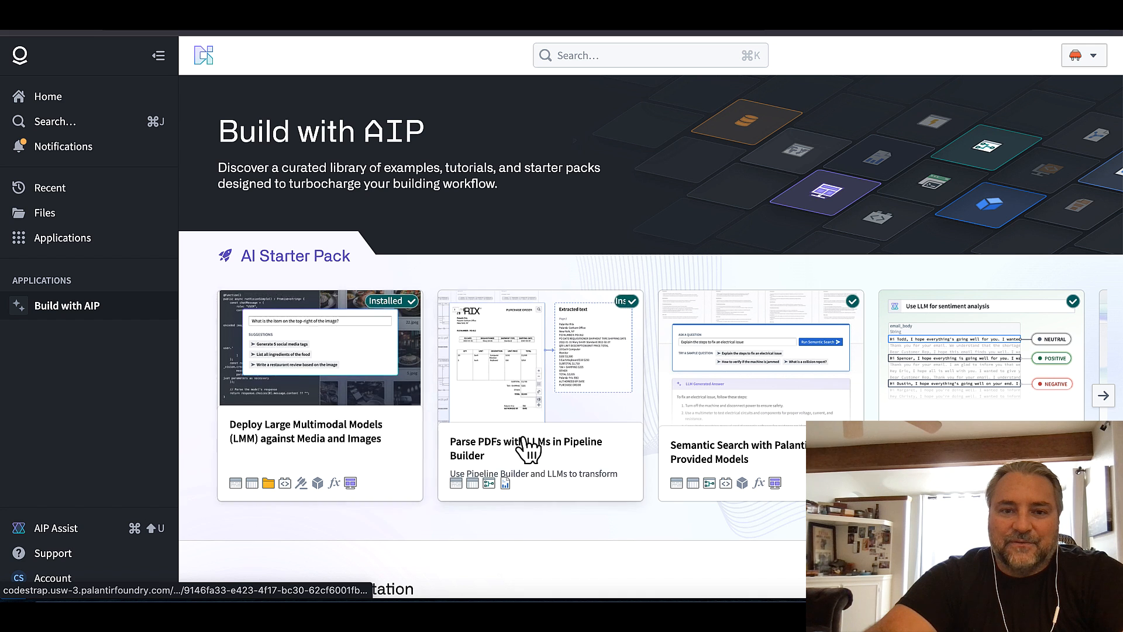
pyautogui.click(735, 452)
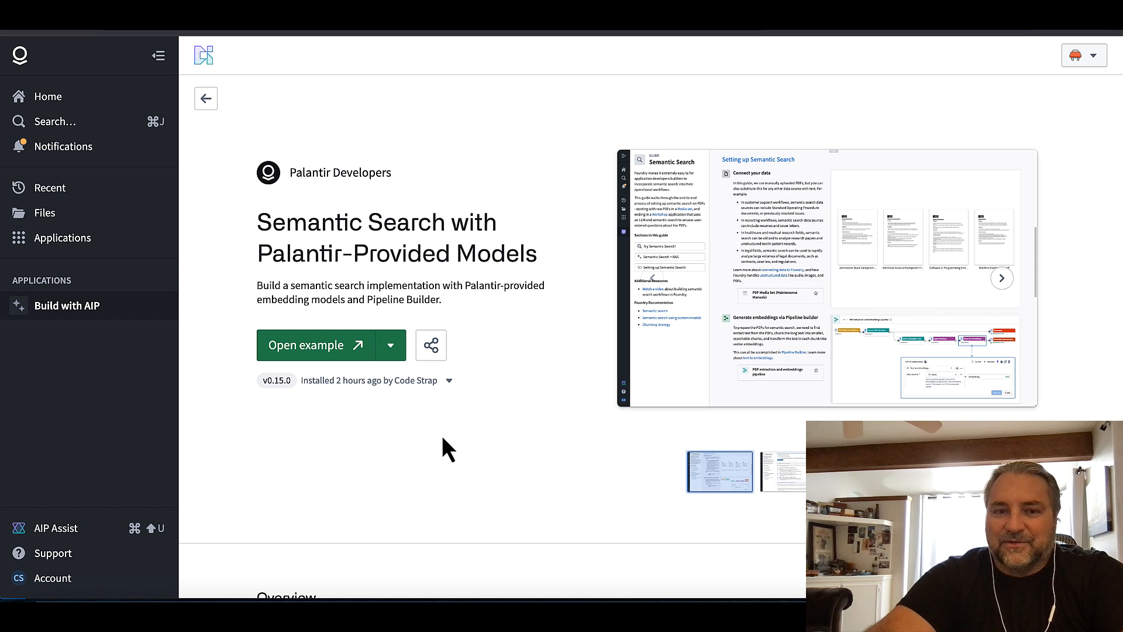
pyautogui.scroll(-2, 443, 439)
pyautogui.scroll(2, 442, 439)
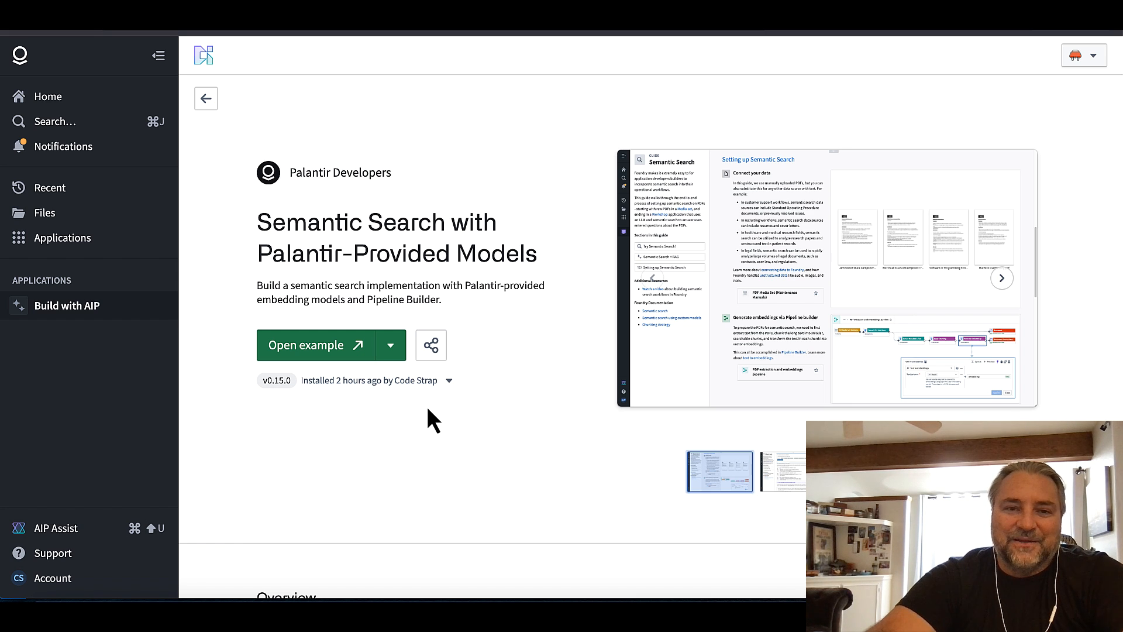
# - Check the example's install options and browse its preview images up to the pipeline graph
pyautogui.click(391, 353)
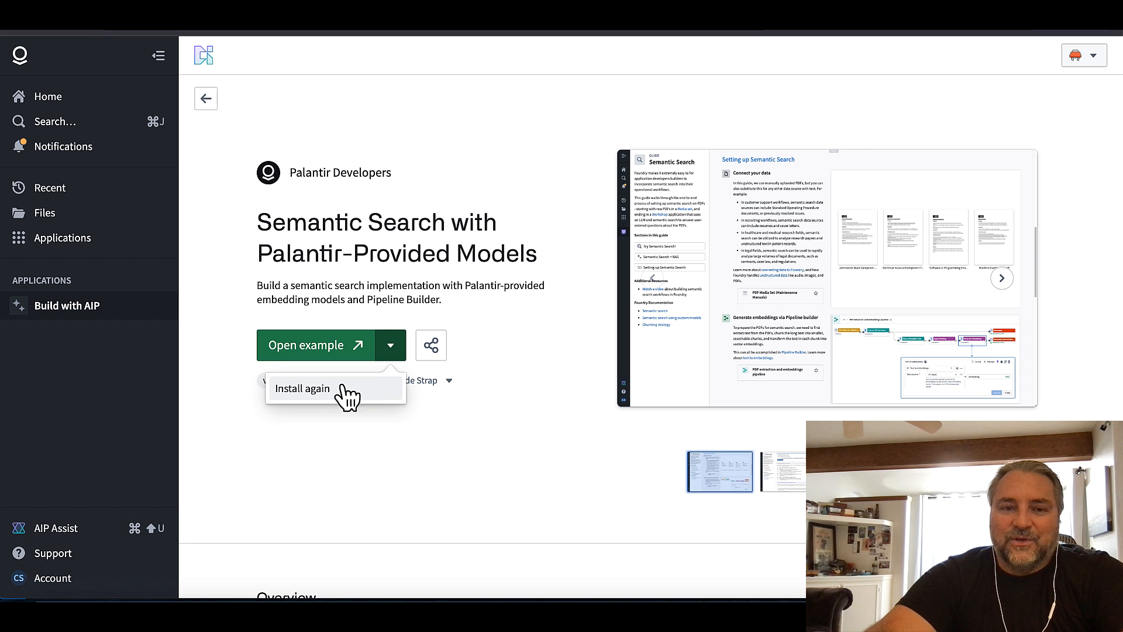
pyautogui.click(519, 369)
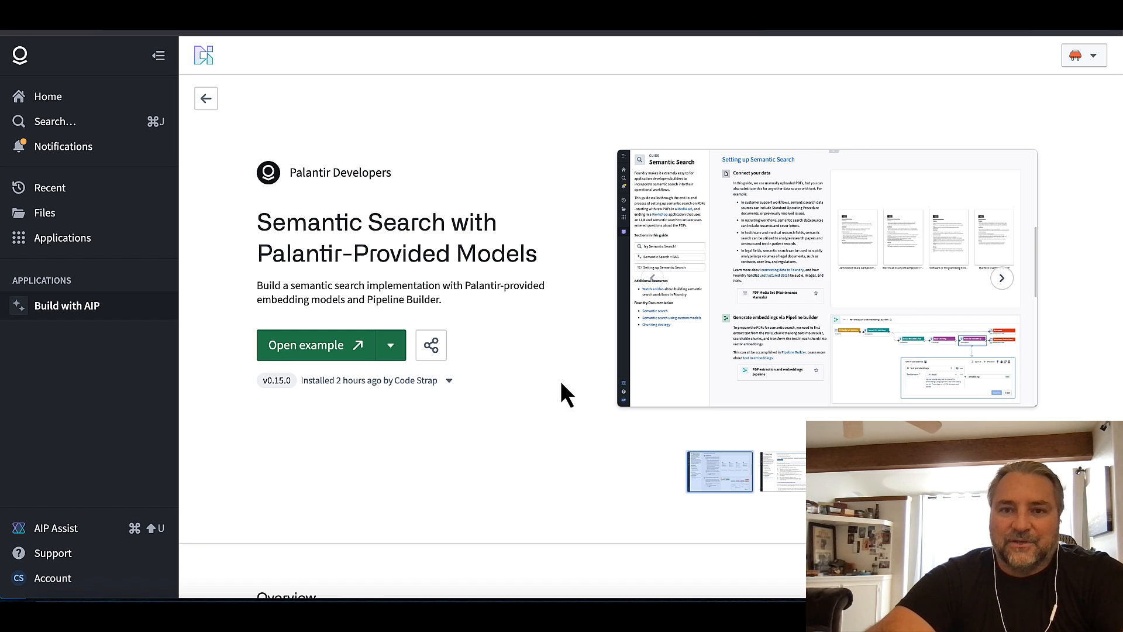
pyautogui.click(1000, 278)
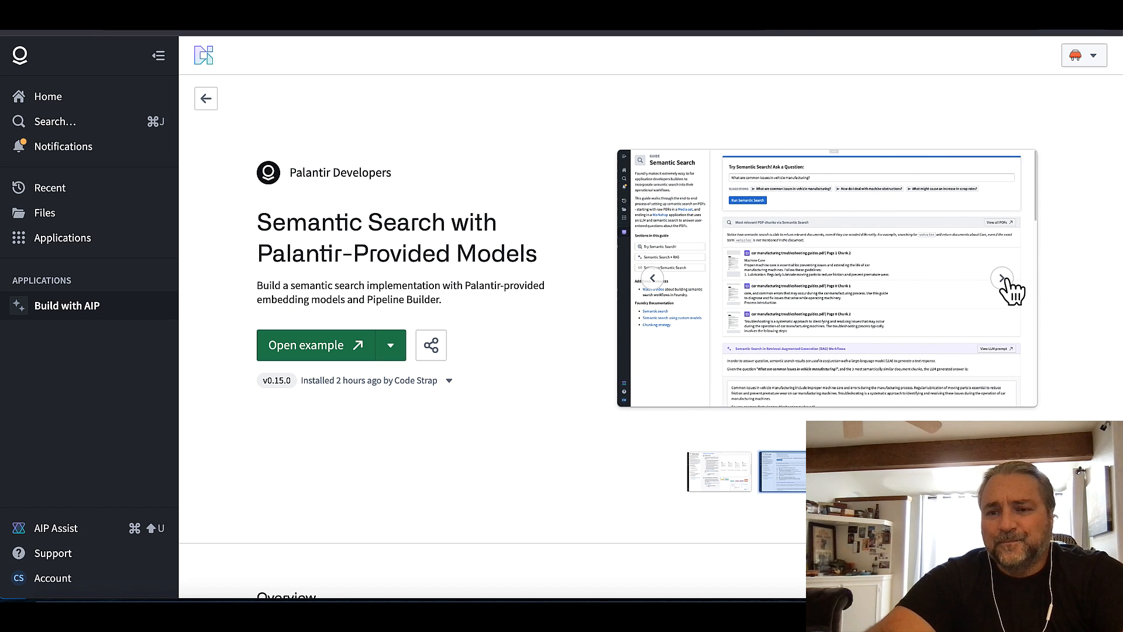
pyautogui.click(1002, 278)
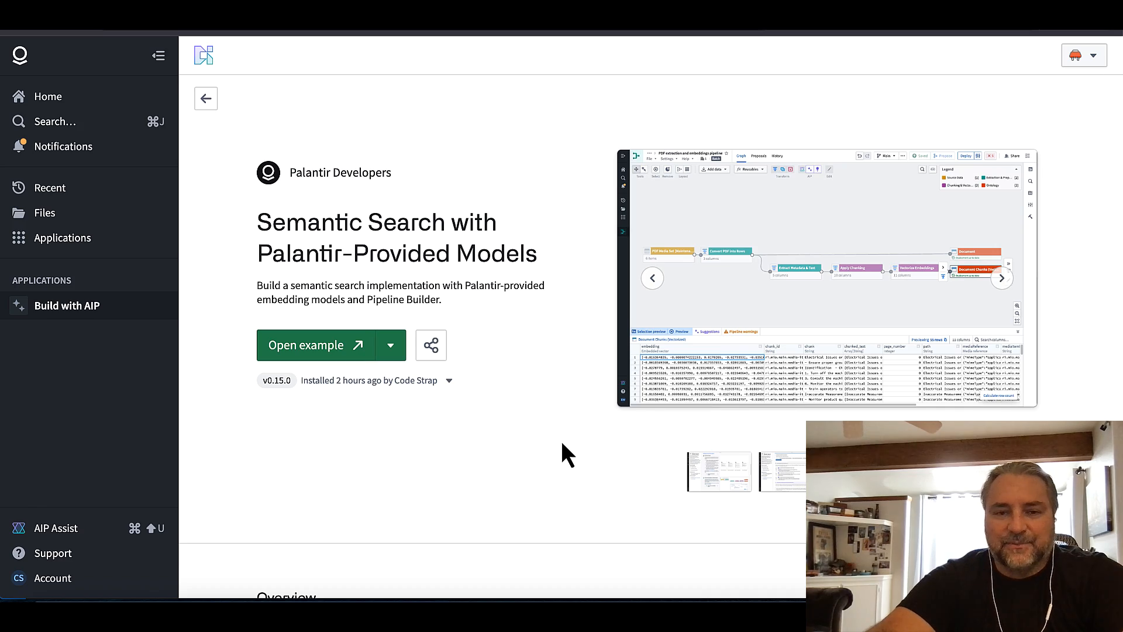
# - Review the example's overview, example uses, feature highlights and implementation diagram
pyautogui.scroll(-3, 560, 443)
pyautogui.scroll(-5, 561, 441)
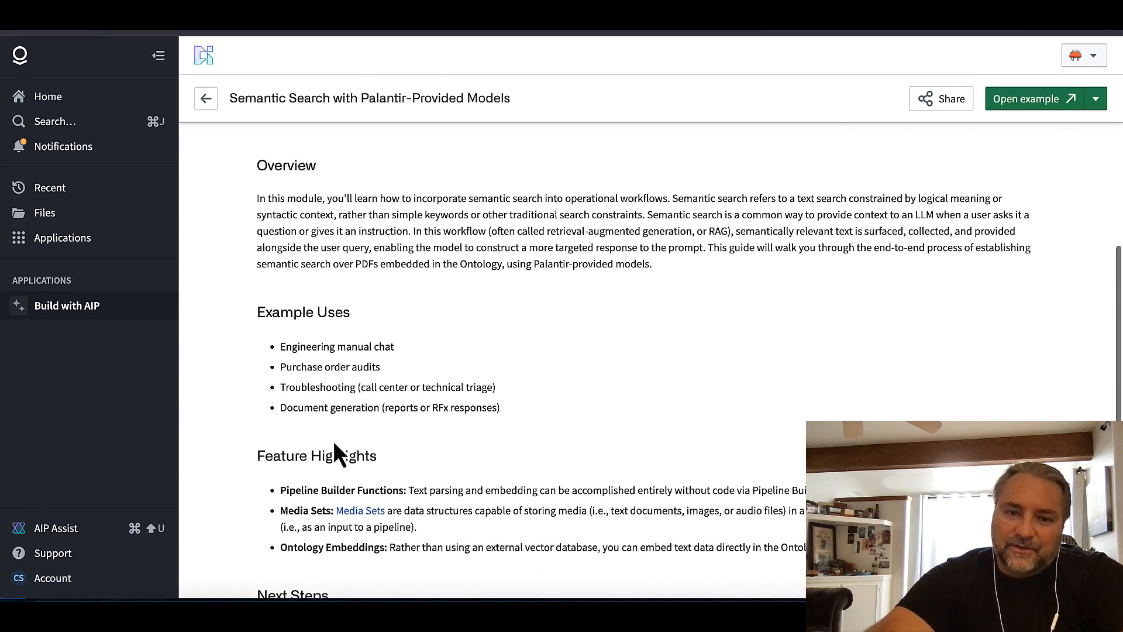
pyautogui.scroll(-2, 334, 447)
pyautogui.scroll(-5, 398, 436)
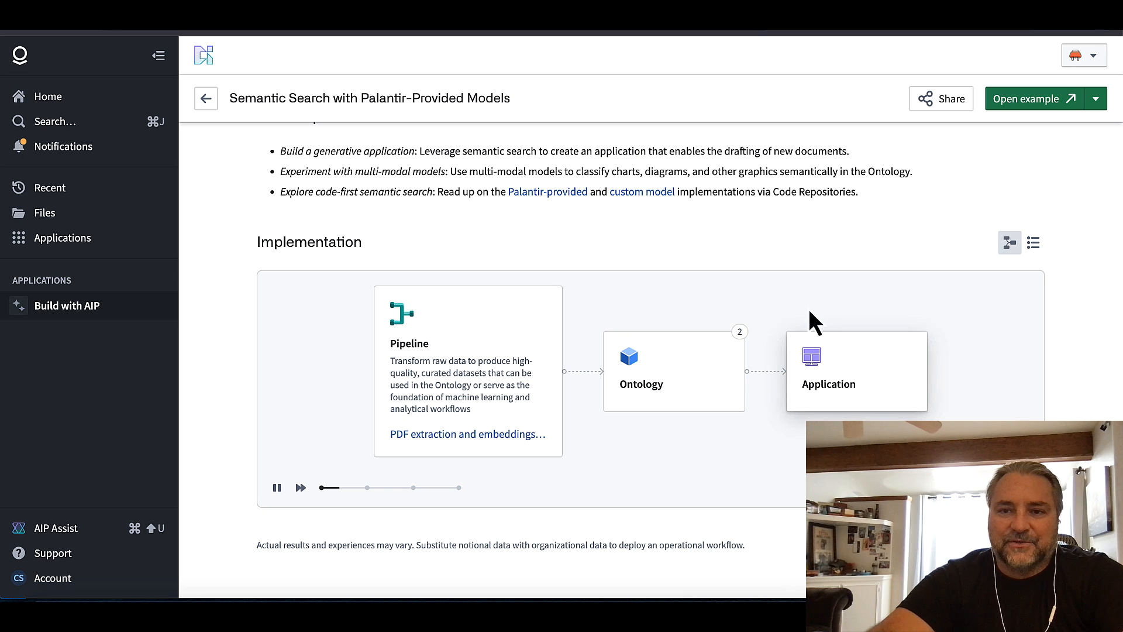
pyautogui.scroll(14, 807, 234)
pyautogui.scroll(1, 813, 211)
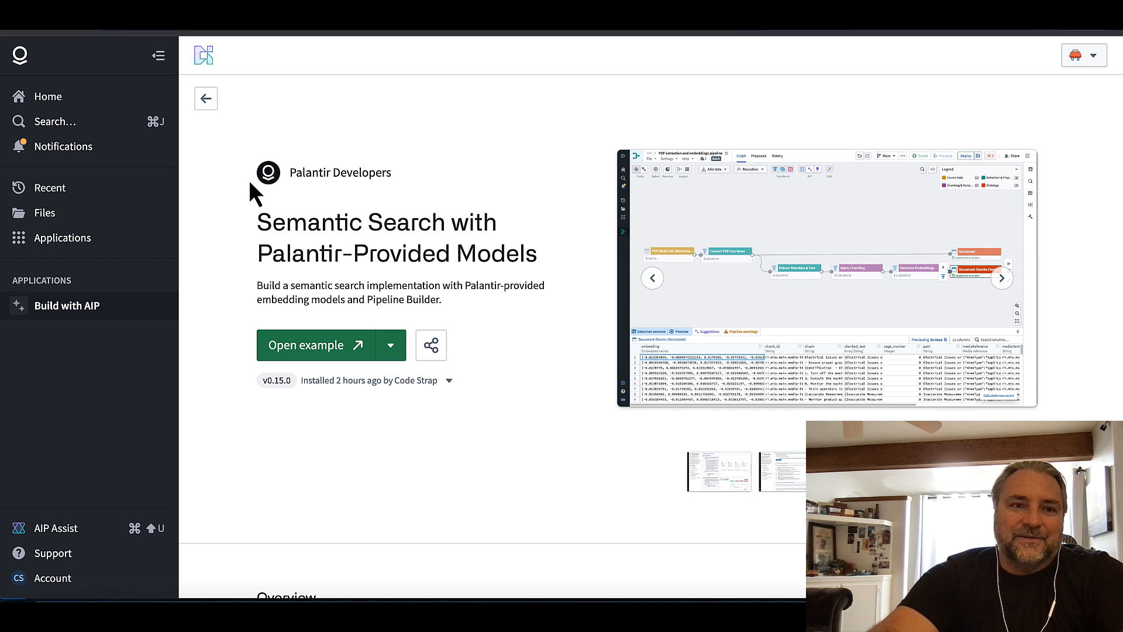
# - Open the semantic search demo application from the Semantic Search with Palantir-Provided Models project files and read its guide
pyautogui.click(55, 220)
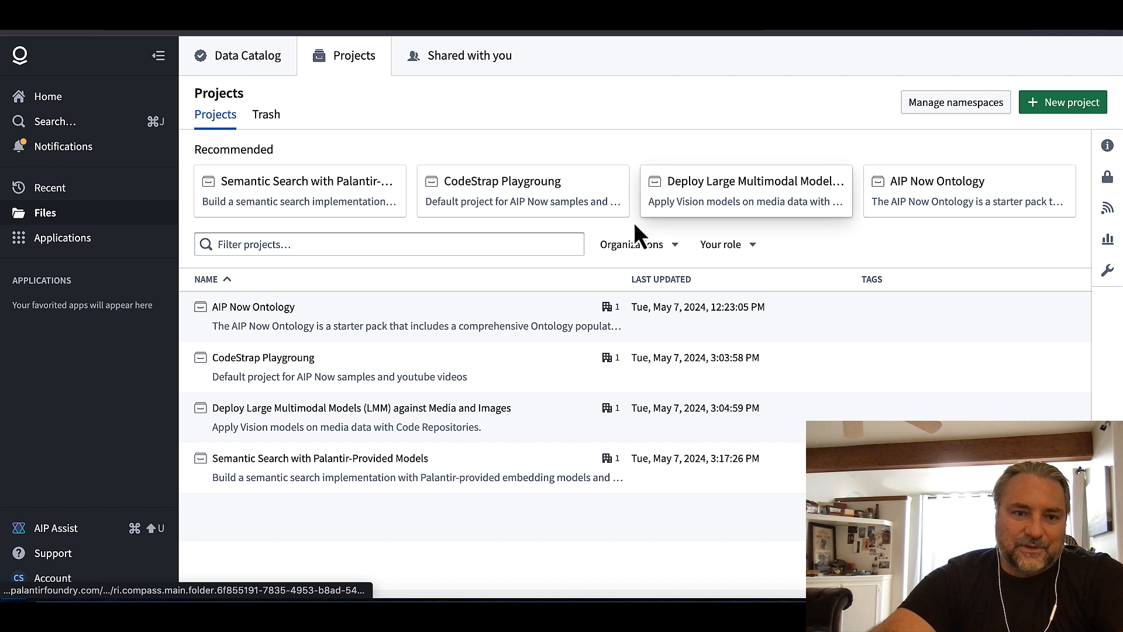
pyautogui.click(313, 458)
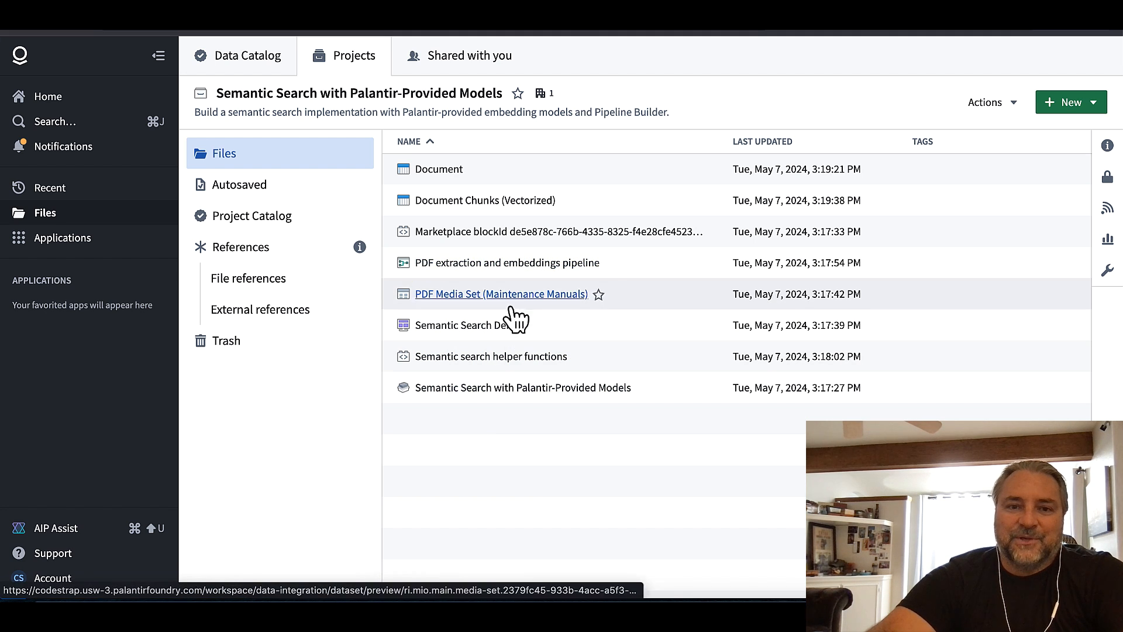
pyautogui.click(498, 328)
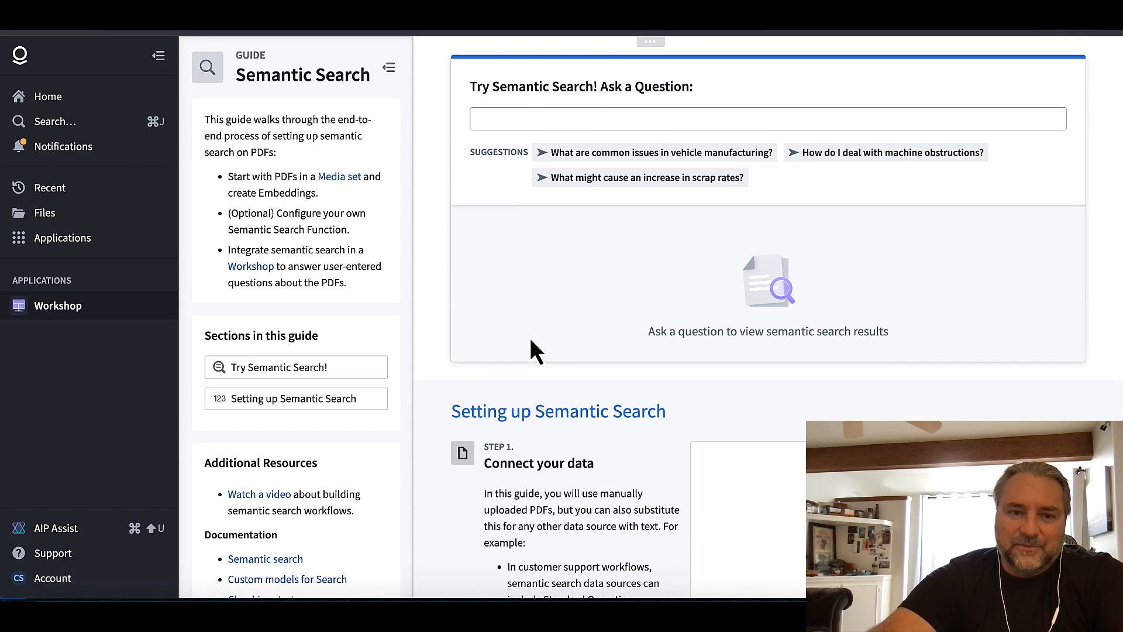
pyautogui.scroll(-1, 239, 281)
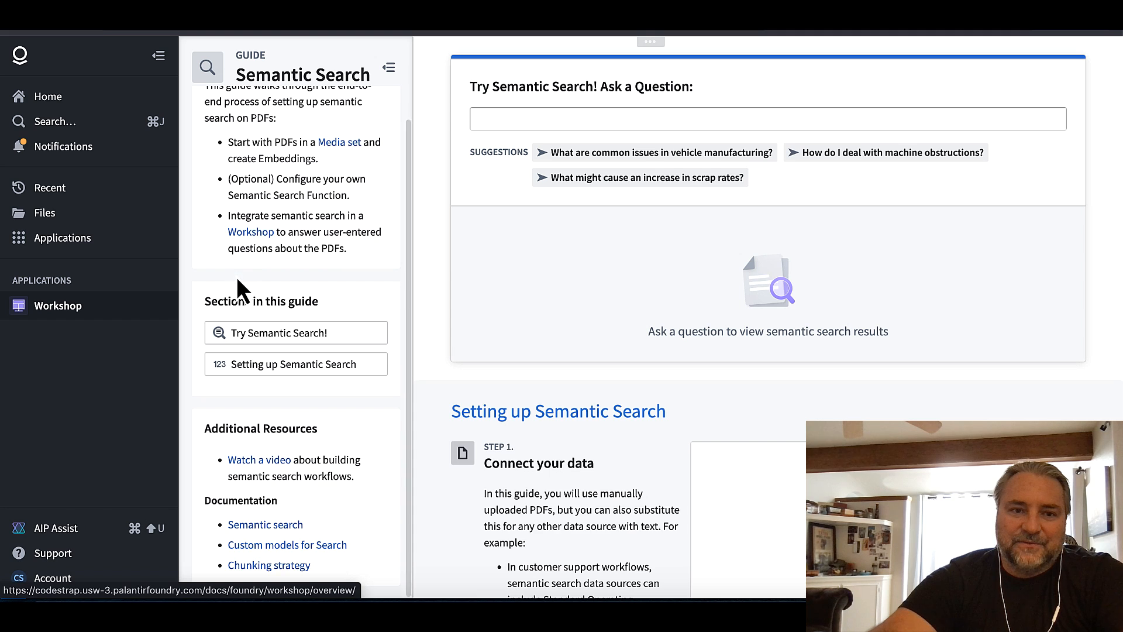
pyautogui.scroll(1, 239, 279)
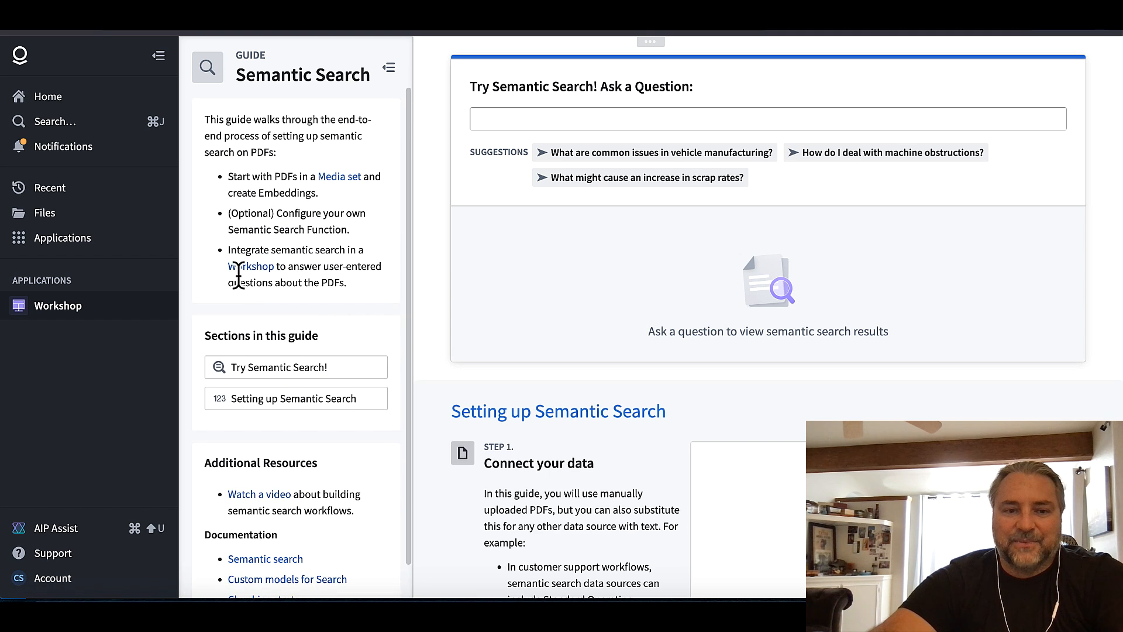
pyautogui.scroll(-1, 238, 278)
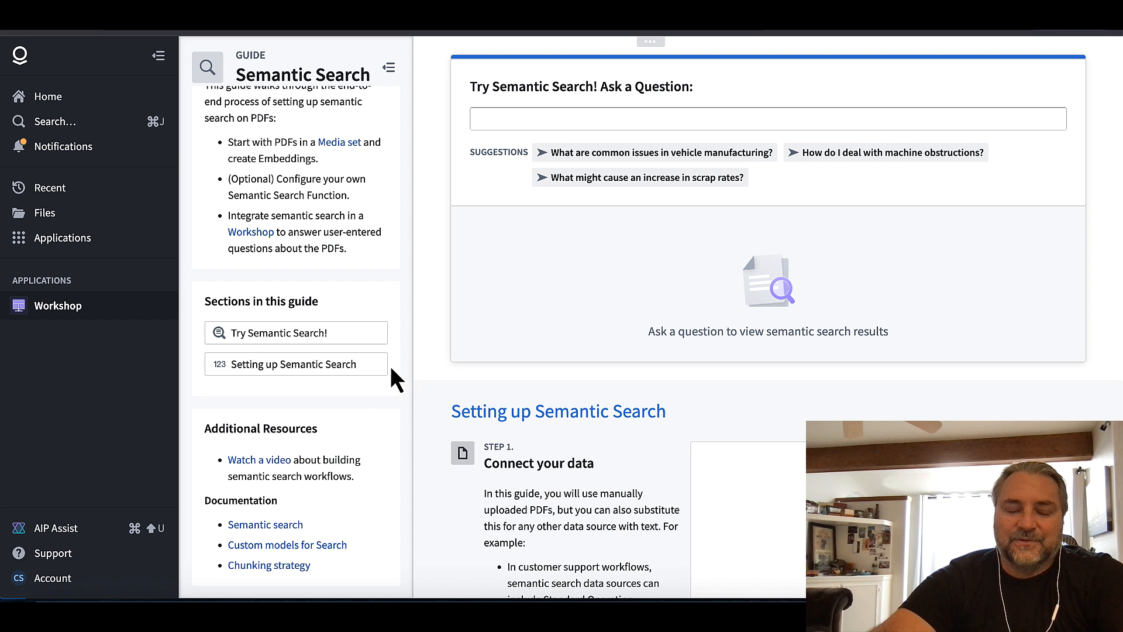
pyautogui.scroll(1, 391, 366)
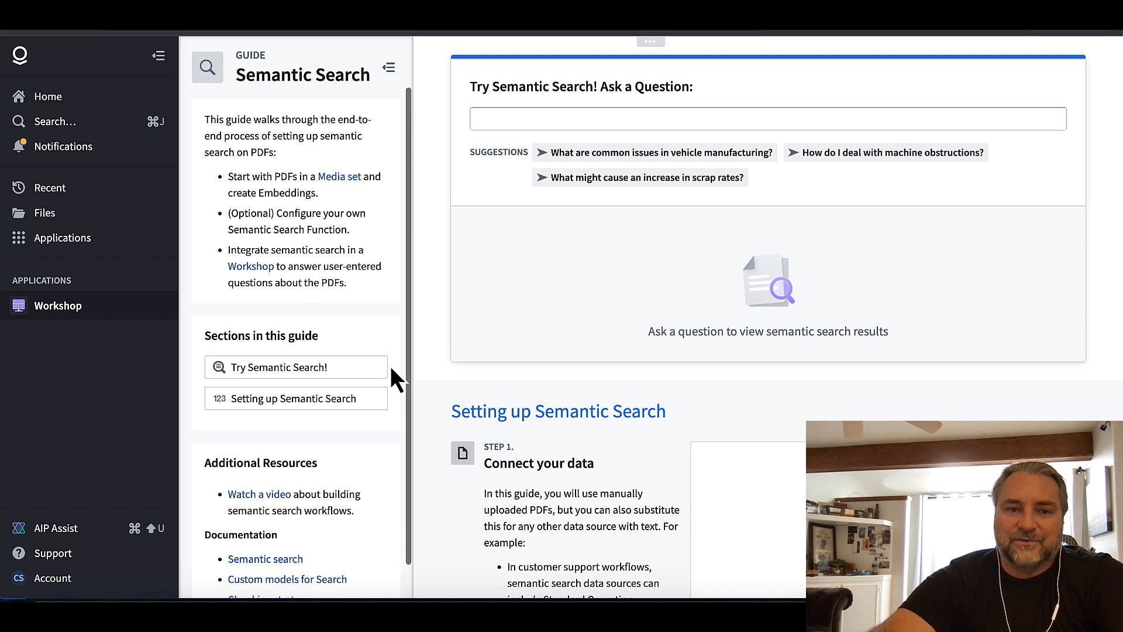
# - Run the suggested question "What are common issues in vehicle manufacturing?" and review the PDF chunks, LLM response and the application's edit and version controls
pyautogui.click(638, 154)
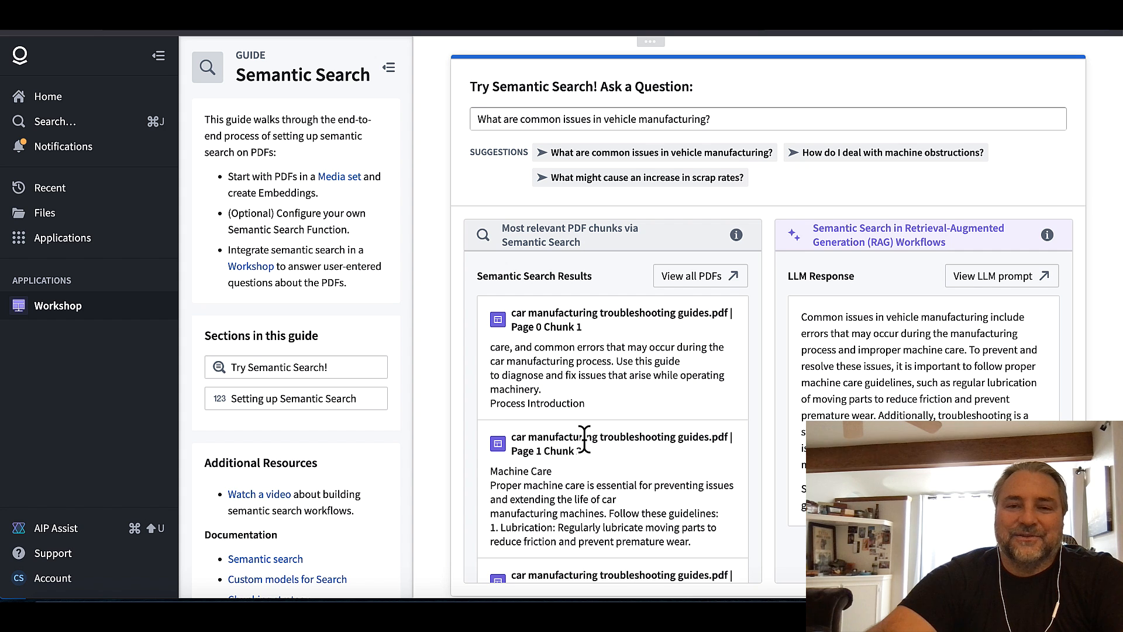
pyautogui.scroll(-3, 585, 441)
pyautogui.scroll(3, 585, 441)
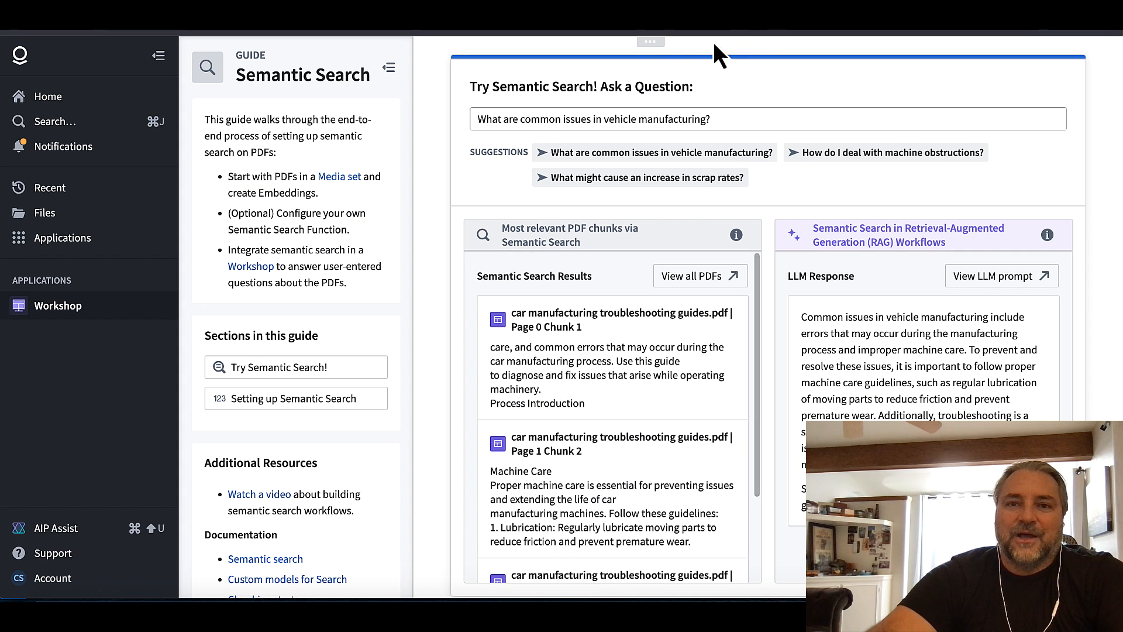
pyautogui.click(652, 40)
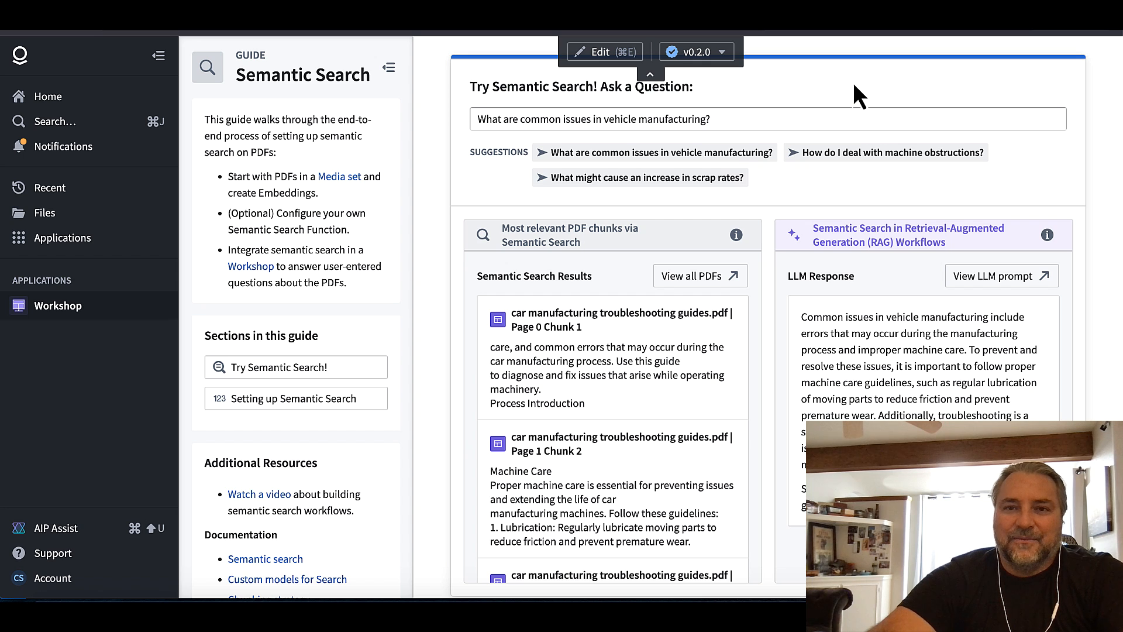
pyautogui.click(650, 74)
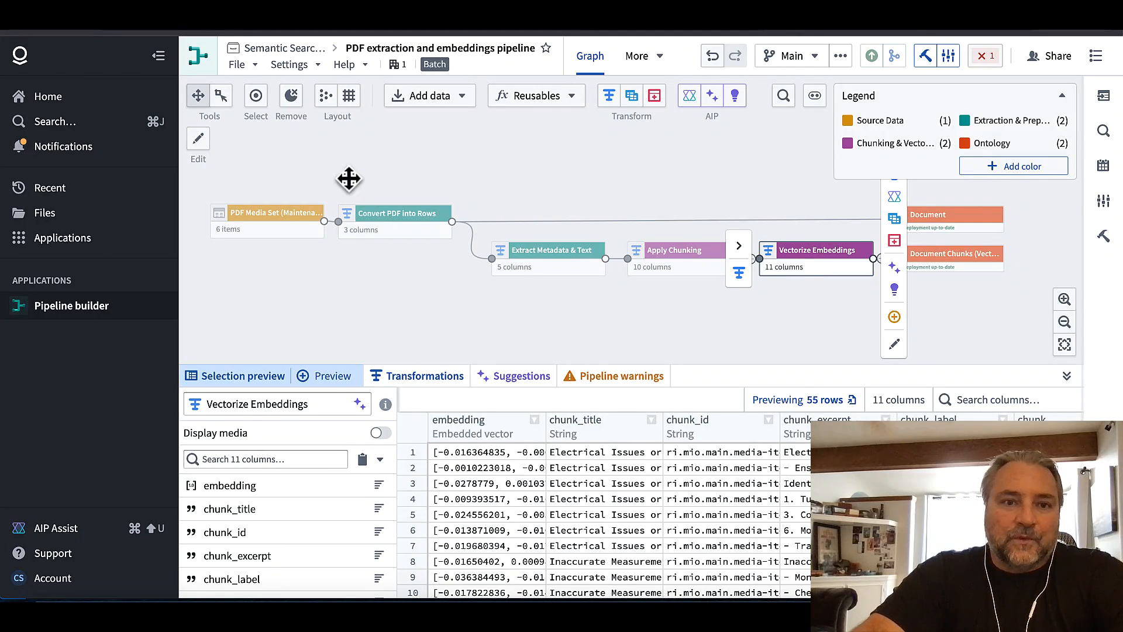
# - In the PDF extraction and embeddings pipeline, preview the PDF Media Set source and inspect the Convert PDF into Rows transform's settings
pyautogui.click(341, 180)
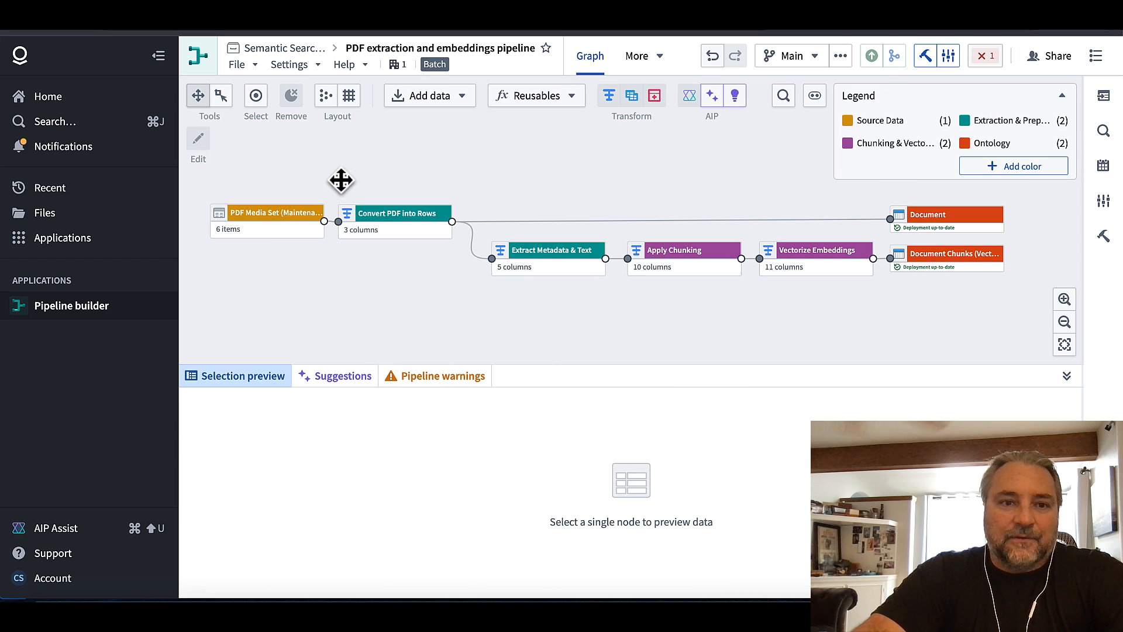
pyautogui.click(275, 234)
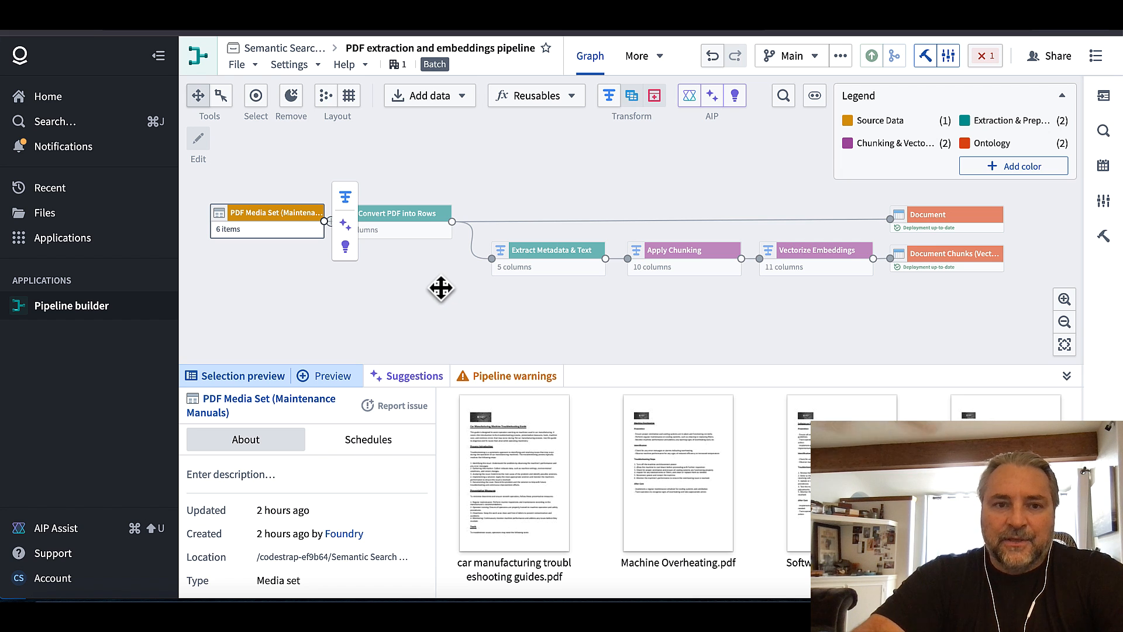
pyautogui.click(420, 249)
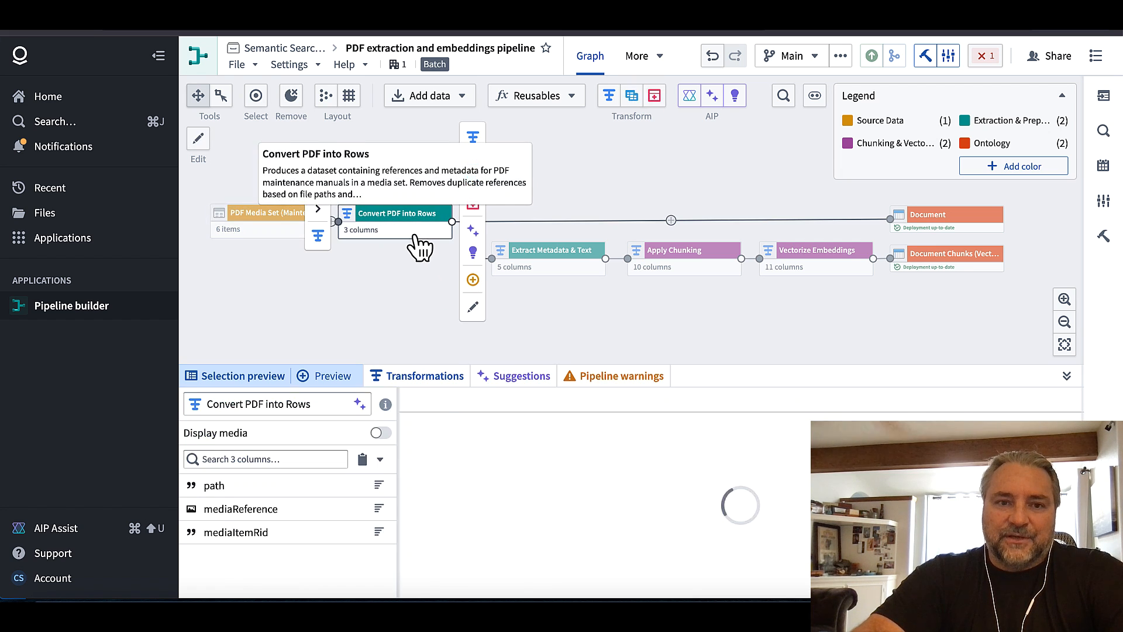
pyautogui.click(490, 308)
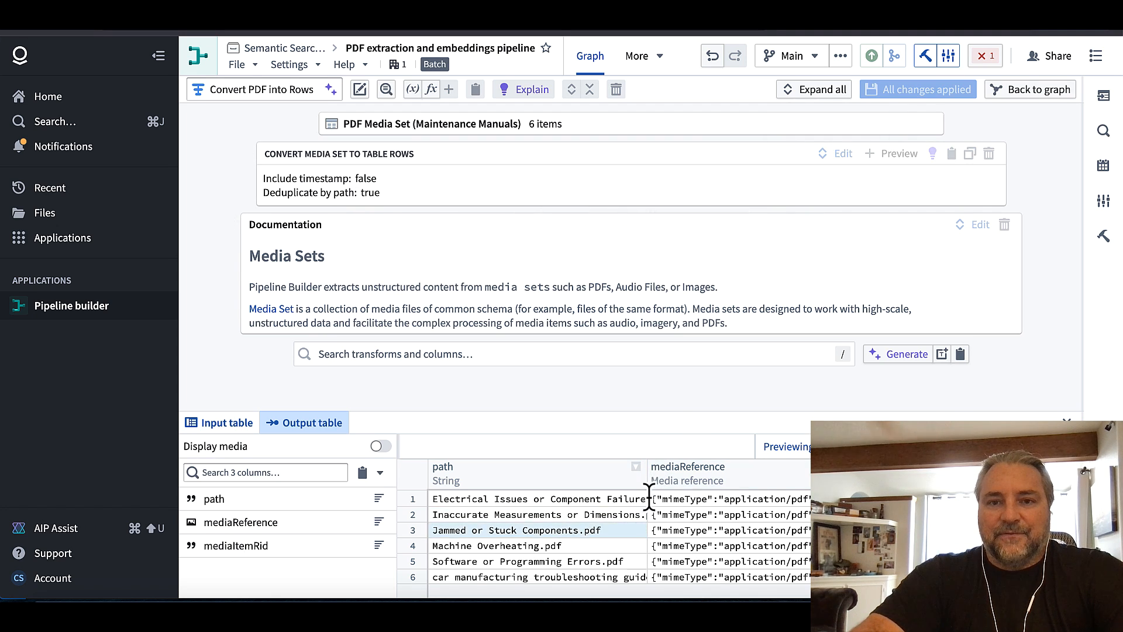
pyautogui.click(838, 154)
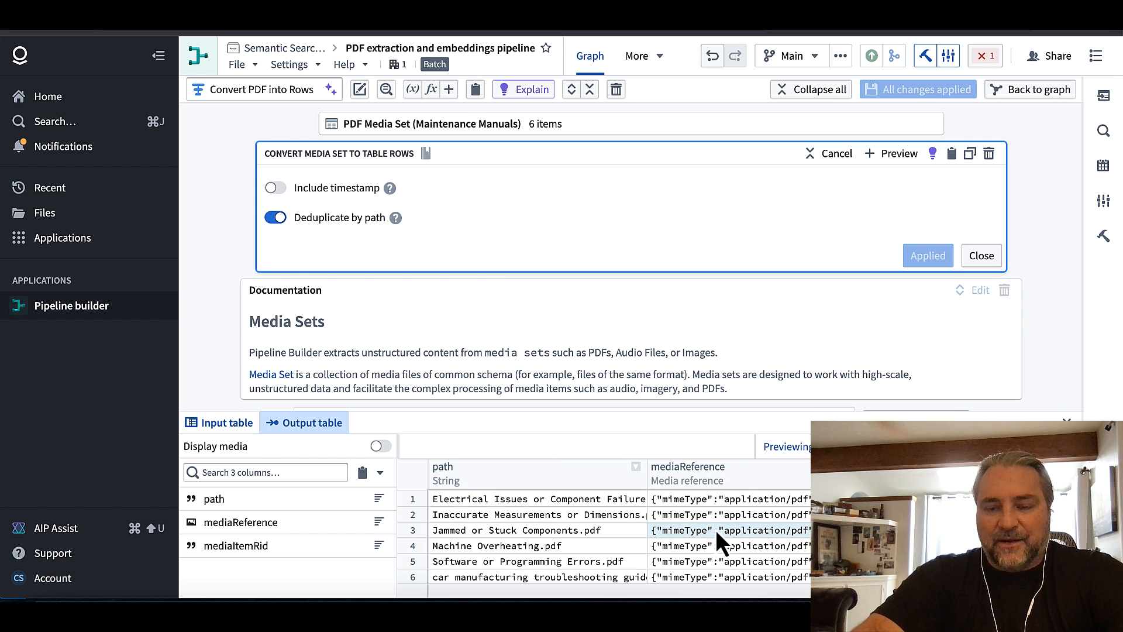
pyautogui.click(1044, 93)
# - Open the Extract Metadata & Text transform and examine its PDF text extraction settings, including extract method, page range, output format and language
pyautogui.click(558, 266)
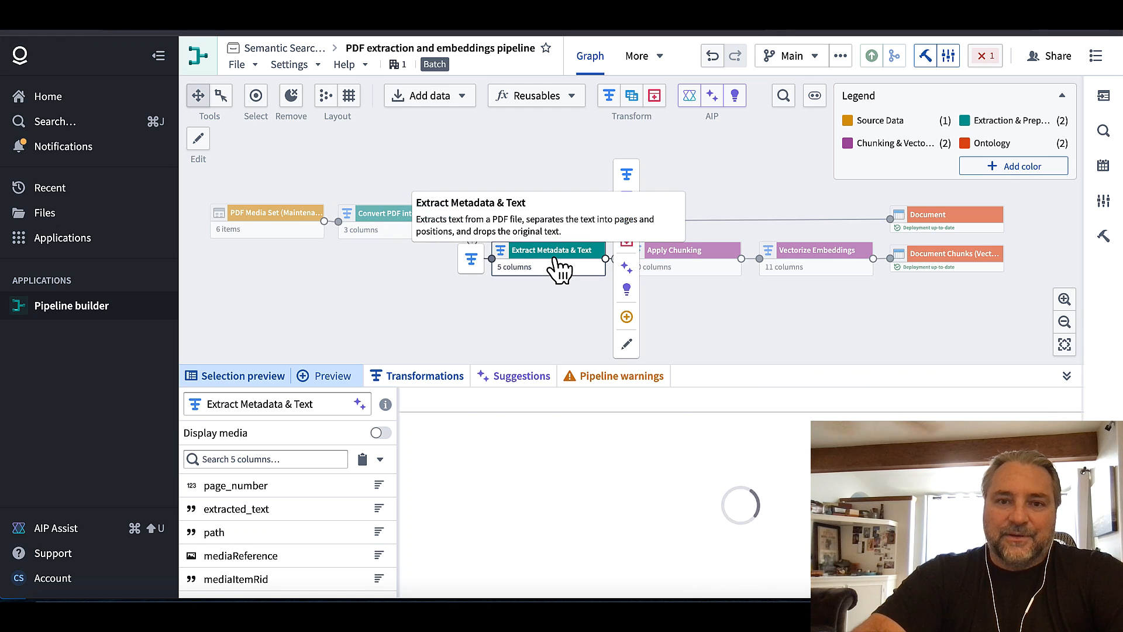
pyautogui.click(642, 345)
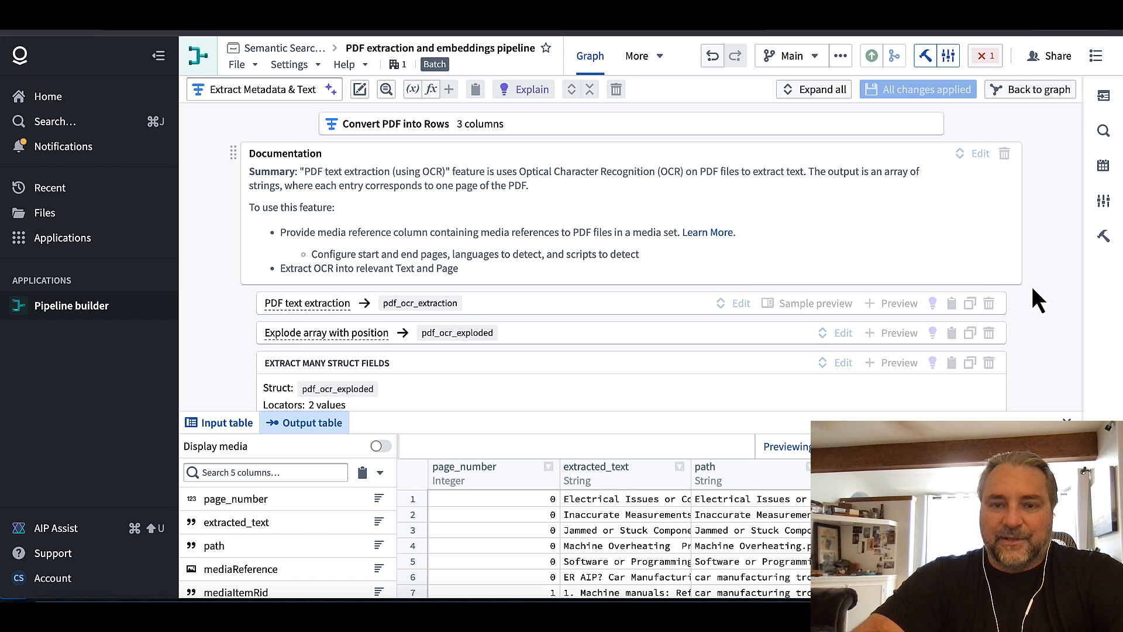
pyautogui.scroll(-1, 1032, 286)
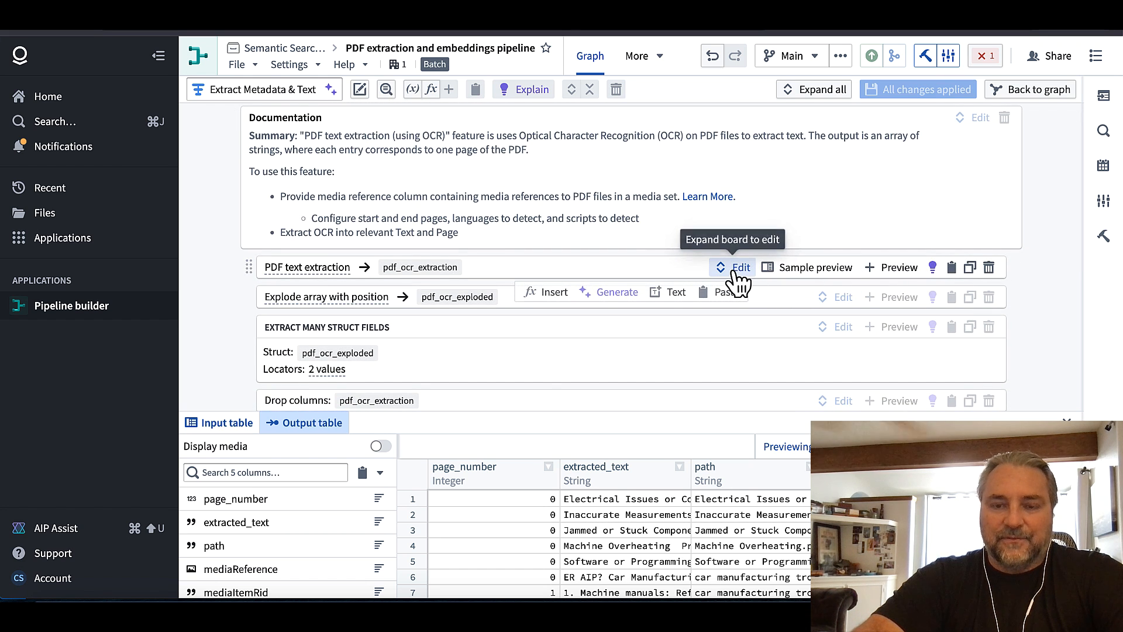
pyautogui.click(736, 270)
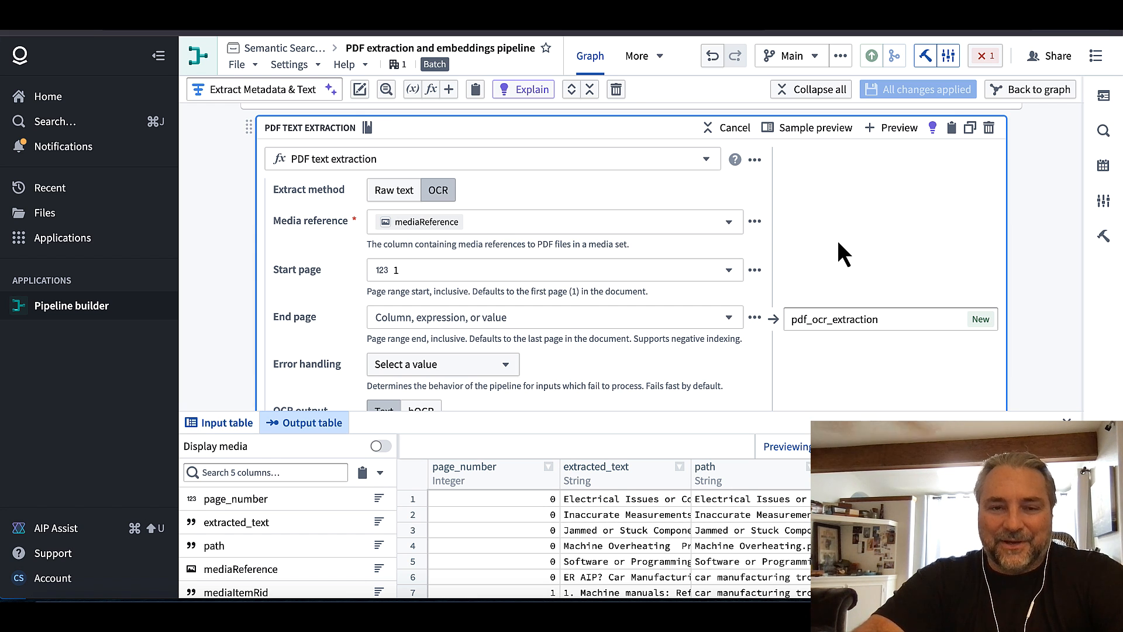
pyautogui.scroll(-2, 838, 243)
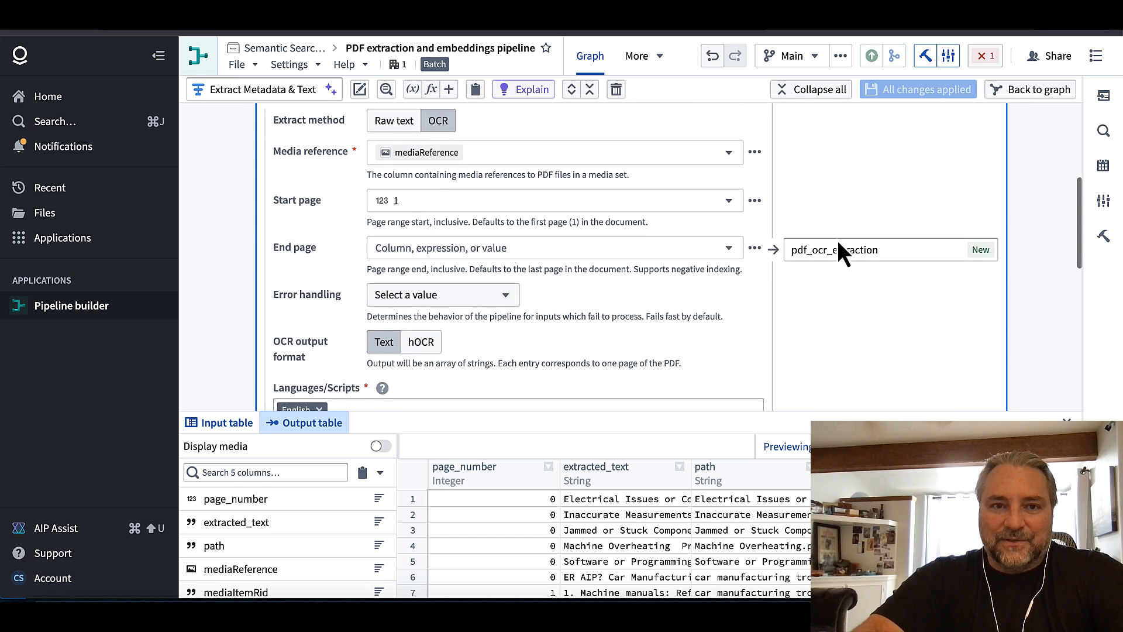
pyautogui.scroll(-1, 753, 317)
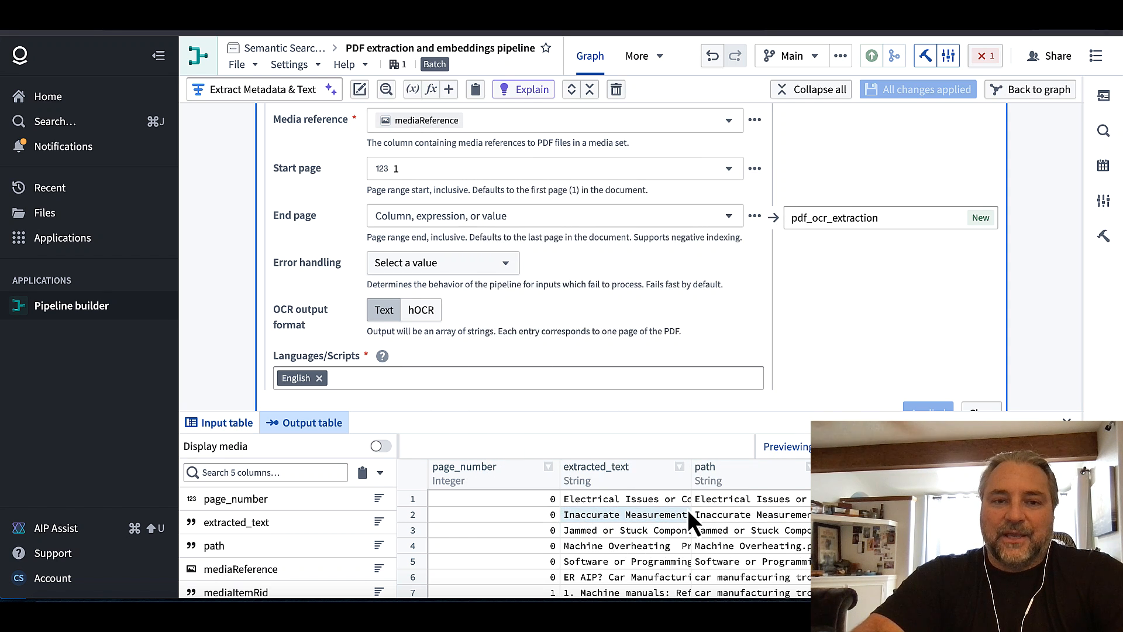
pyautogui.scroll(3, 1034, 213)
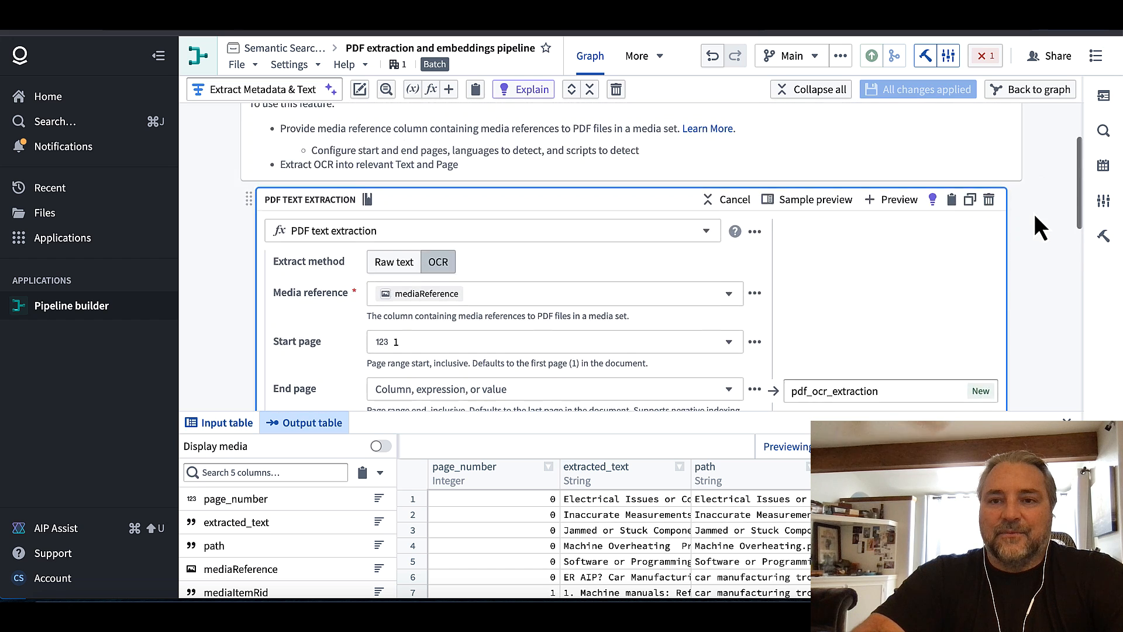
# - Inspect the Explode array with position and Extract many struct fields settings, comparing the locators with the output table's page_number and extracted_text columns
pyautogui.scroll(-10, 1034, 213)
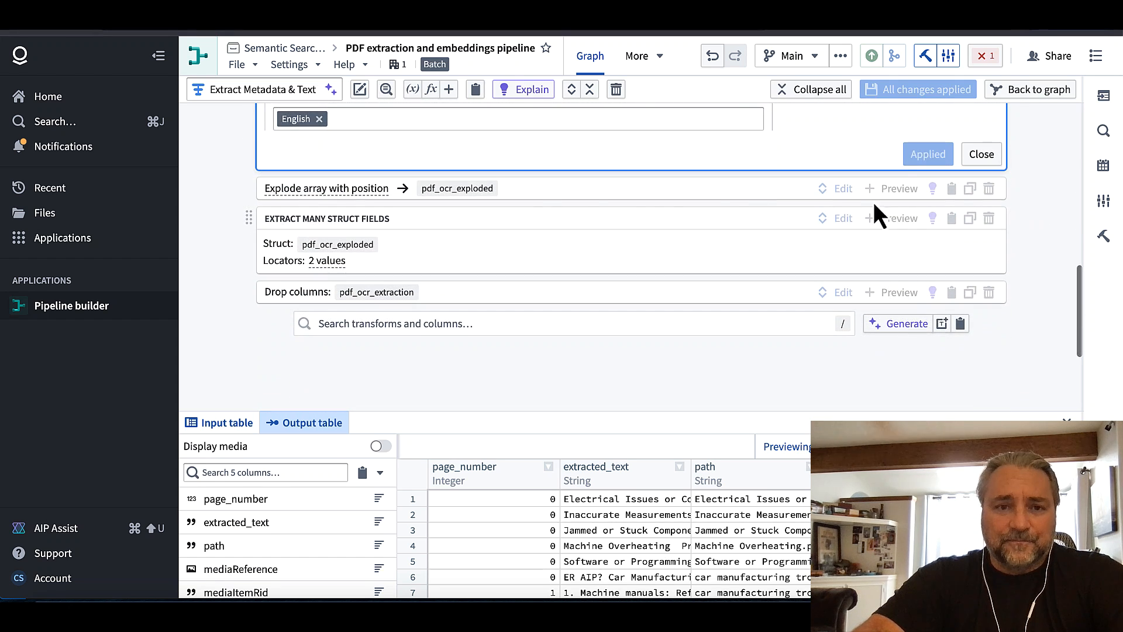
pyautogui.click(842, 189)
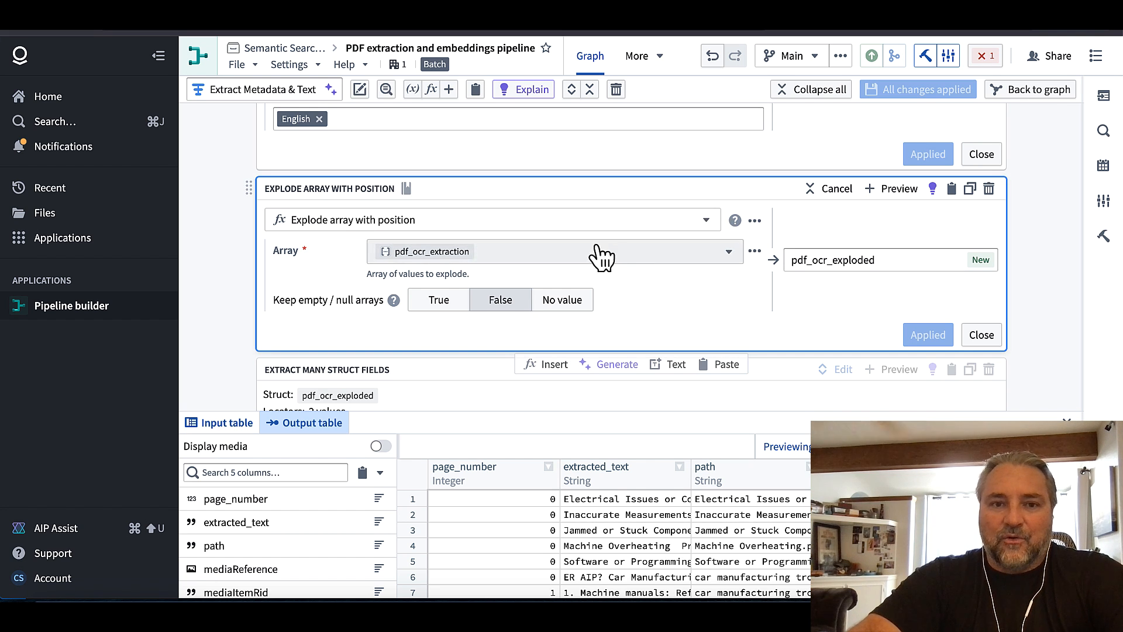
pyautogui.scroll(-3, 1014, 236)
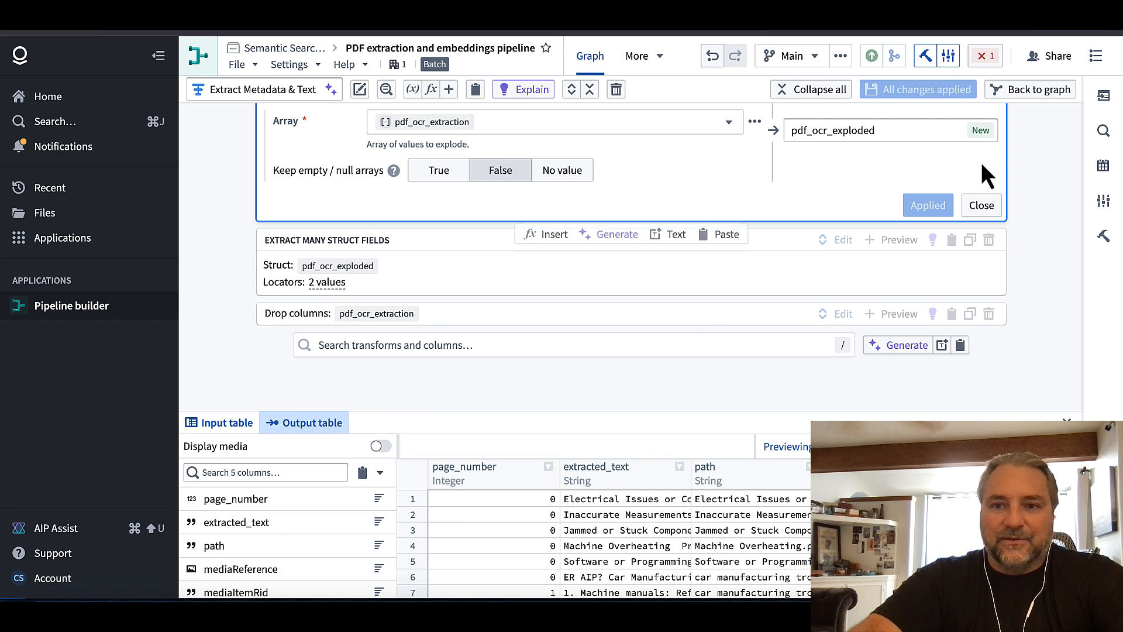
pyautogui.click(841, 241)
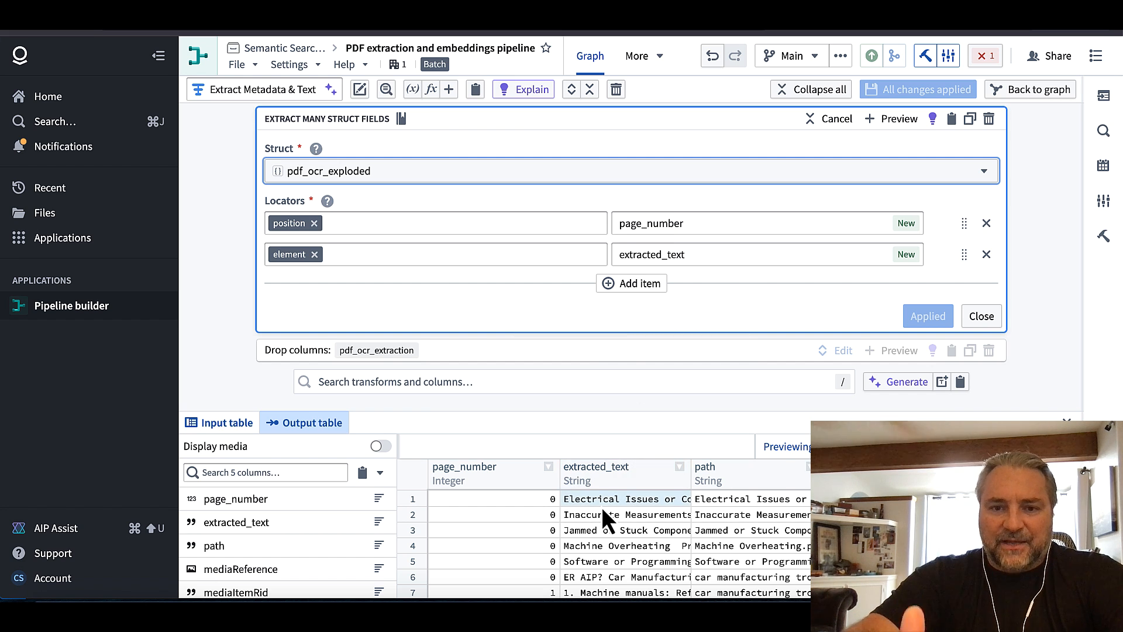
pyautogui.click(523, 502)
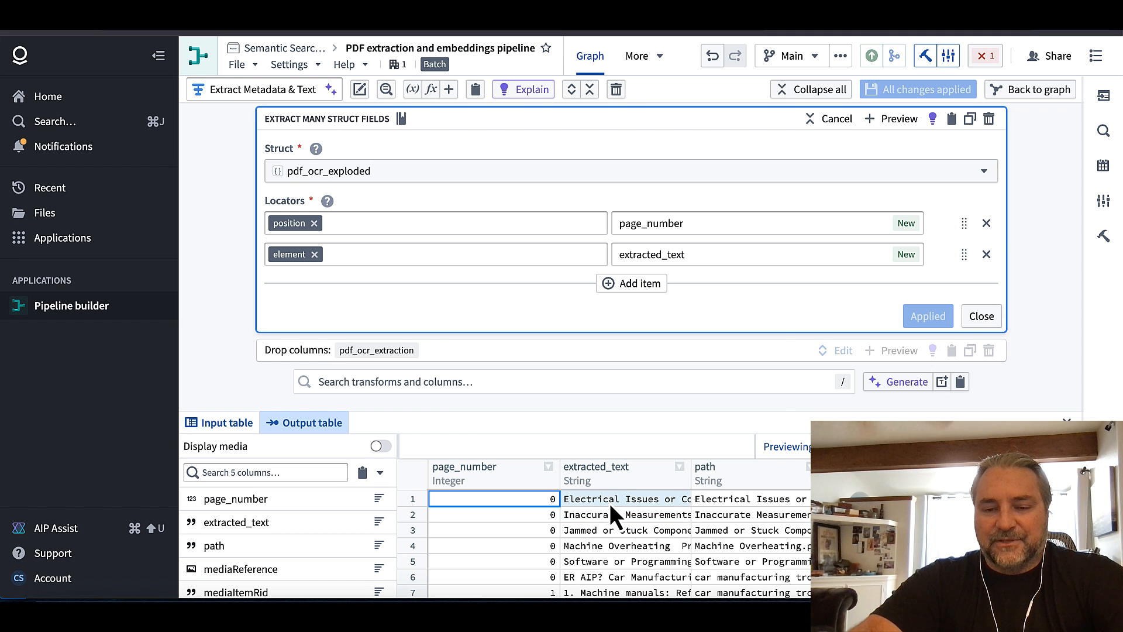
pyautogui.moveTo(609, 503)
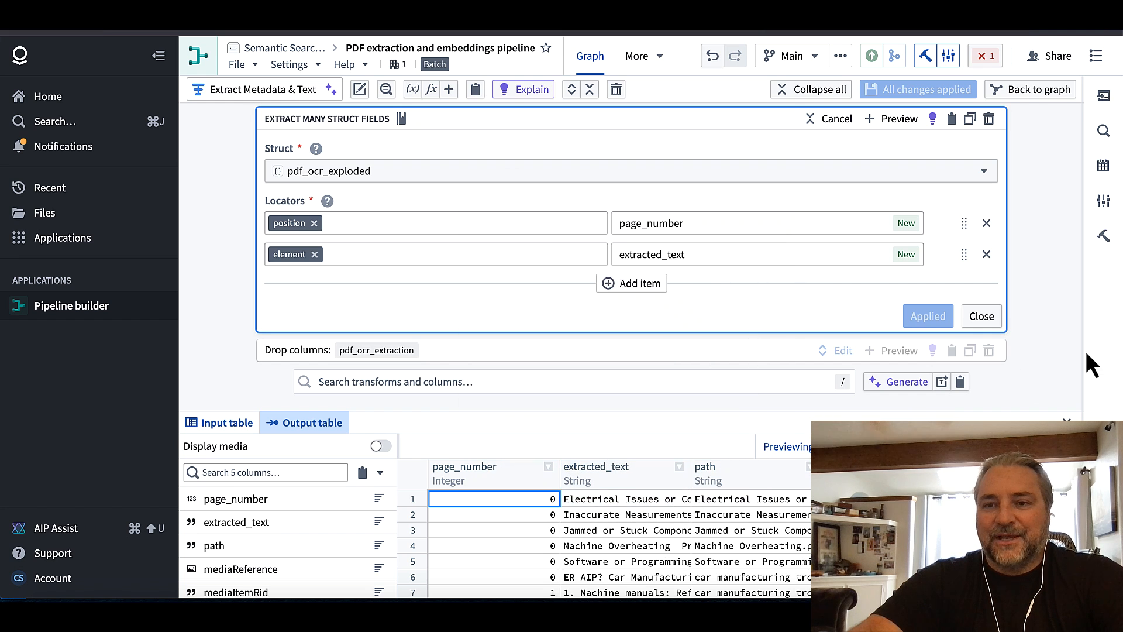
# - Review the Extract Metadata & Text chain from the PDF text extraction options through array exploding, struct field extraction and dropped columns
pyautogui.scroll(3, 1042, 303)
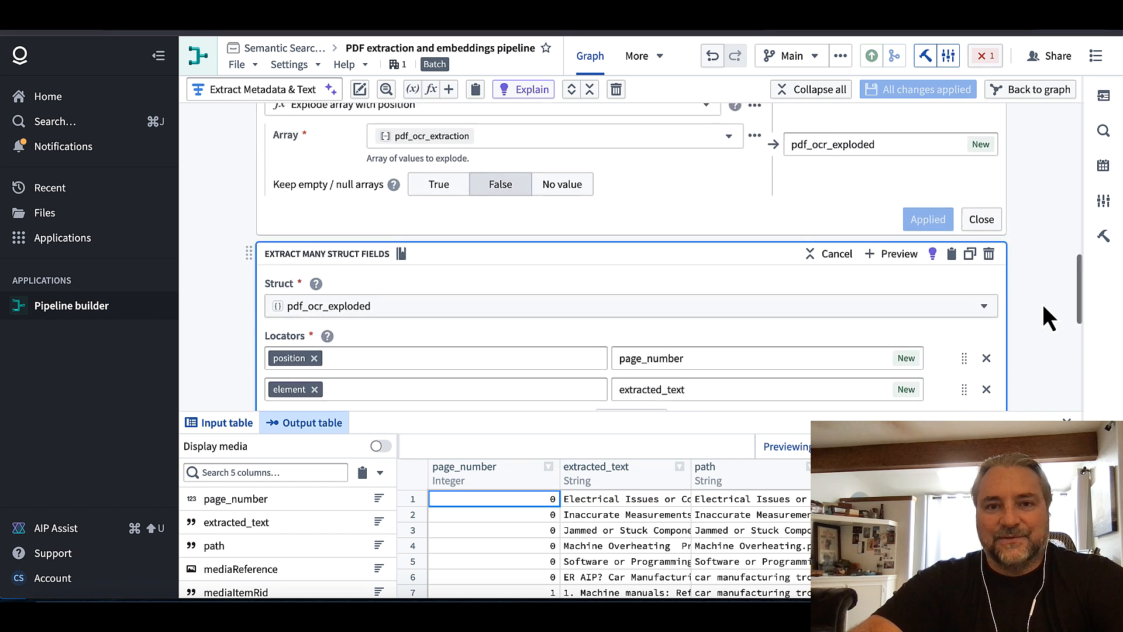
pyautogui.scroll(8, 1042, 303)
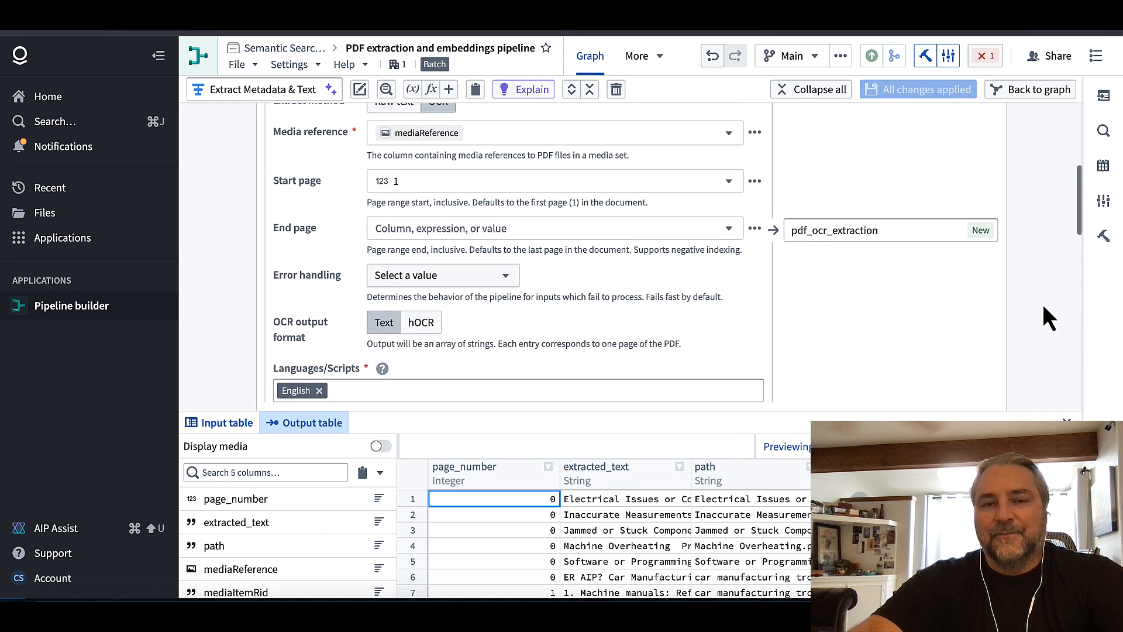
pyautogui.scroll(2, 1043, 307)
pyautogui.scroll(-5, 1043, 307)
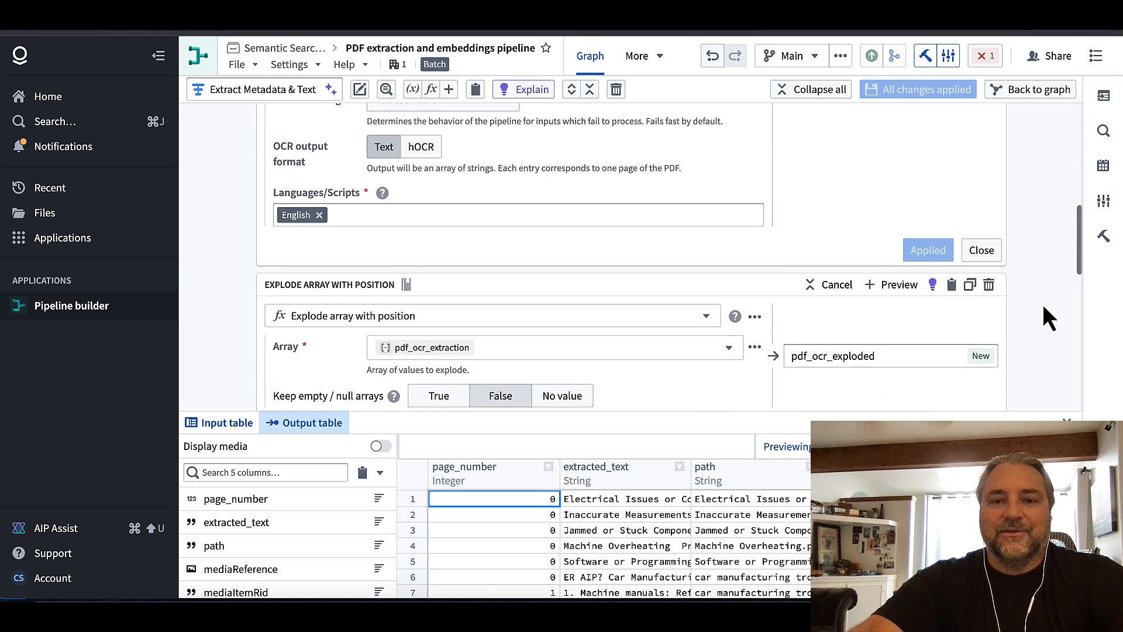
pyautogui.scroll(-7, 1042, 304)
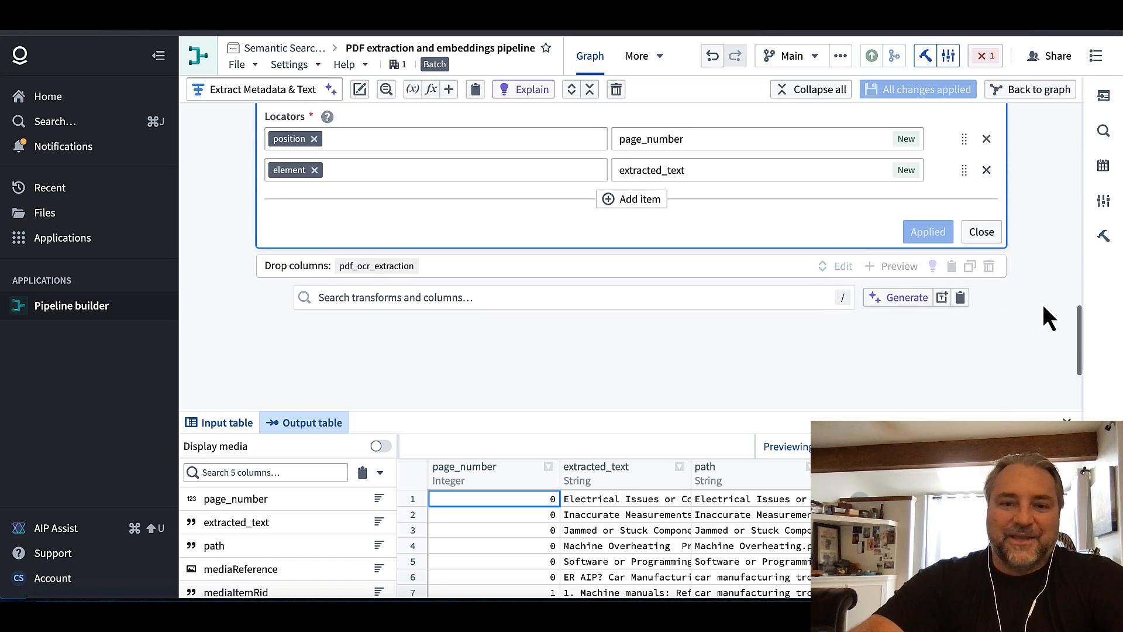
pyautogui.scroll(-1, 1043, 306)
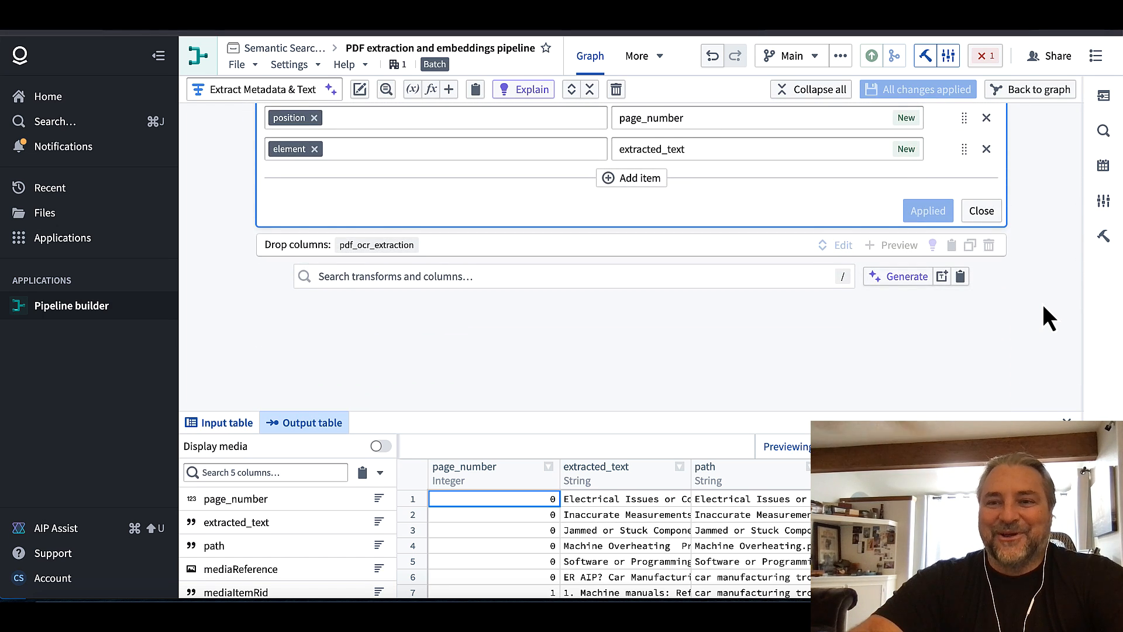
pyautogui.scroll(5, 1043, 303)
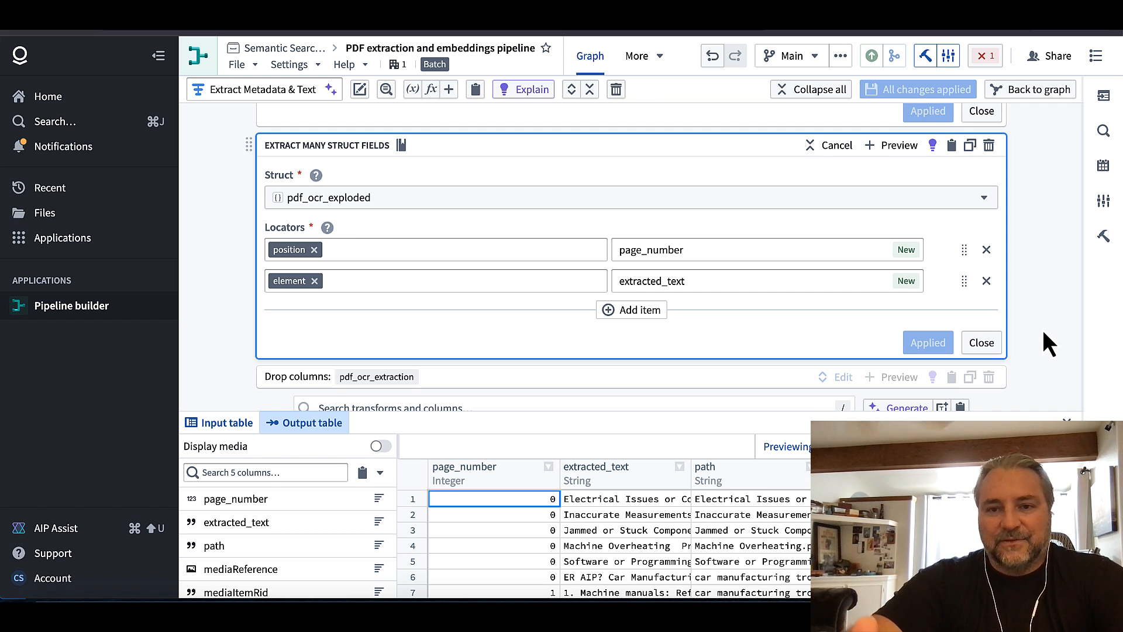
pyautogui.scroll(-3, 1047, 315)
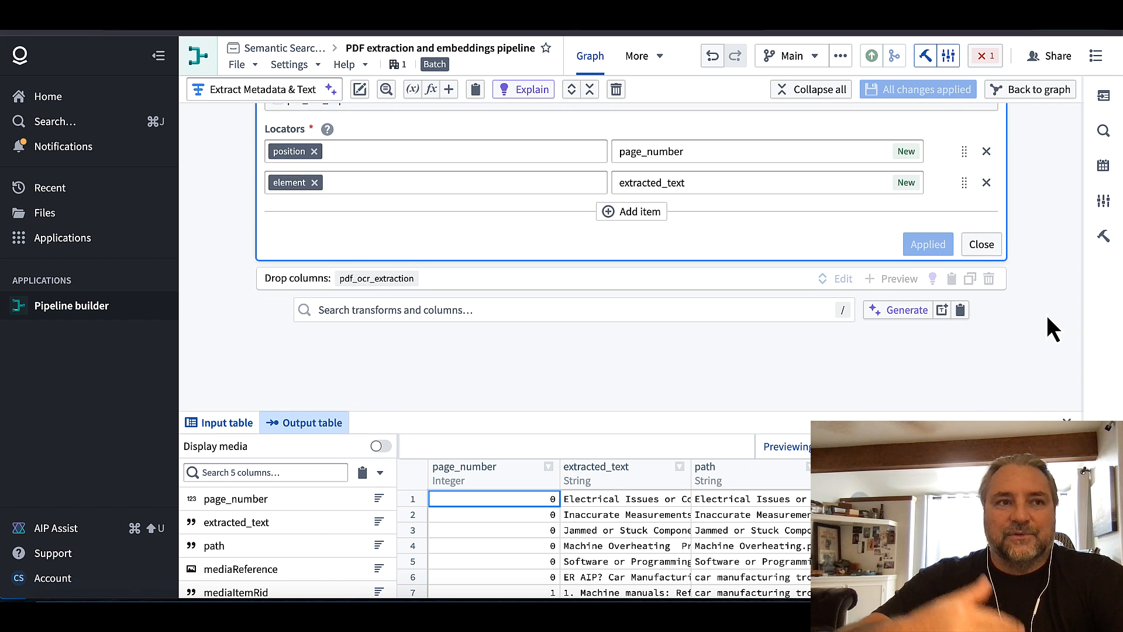
pyautogui.scroll(5, 1047, 314)
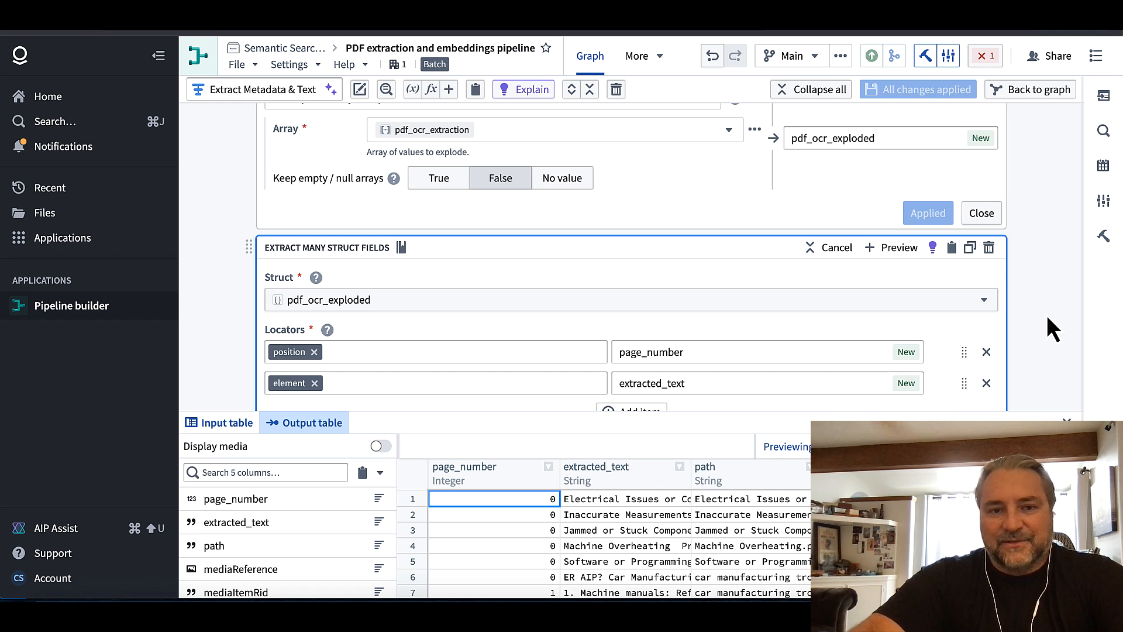
pyautogui.scroll(-2, 1042, 319)
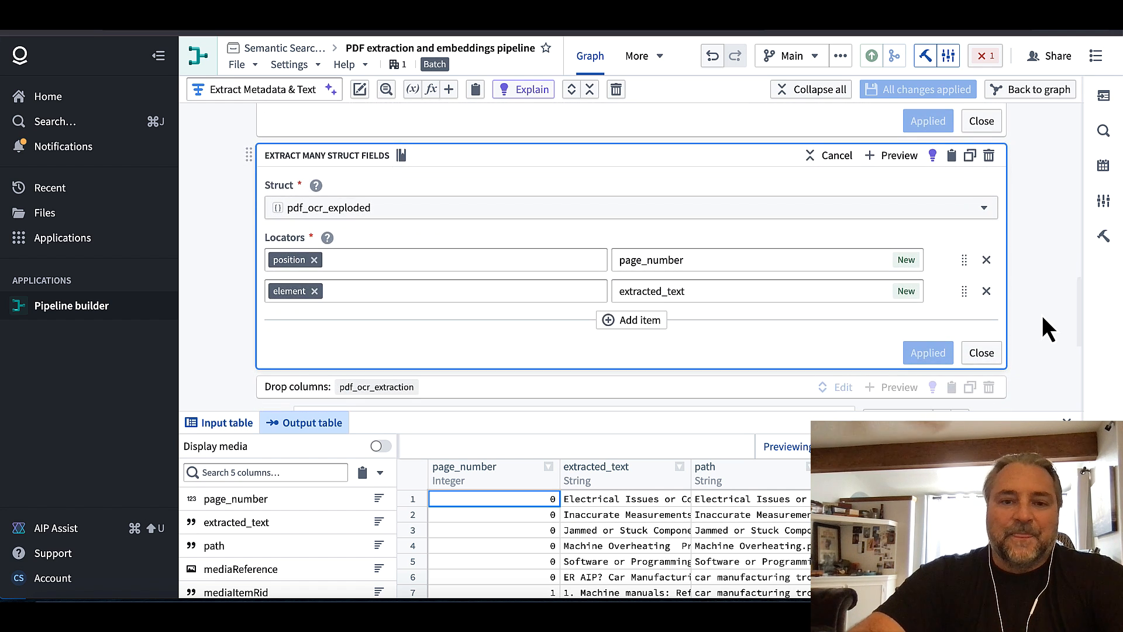
# - Return to the pipeline graph, preview Apply Chunking and Vectorize Embeddings, and inspect the Text to embeddings expression in Vectorize Embeddings
pyautogui.click(1056, 95)
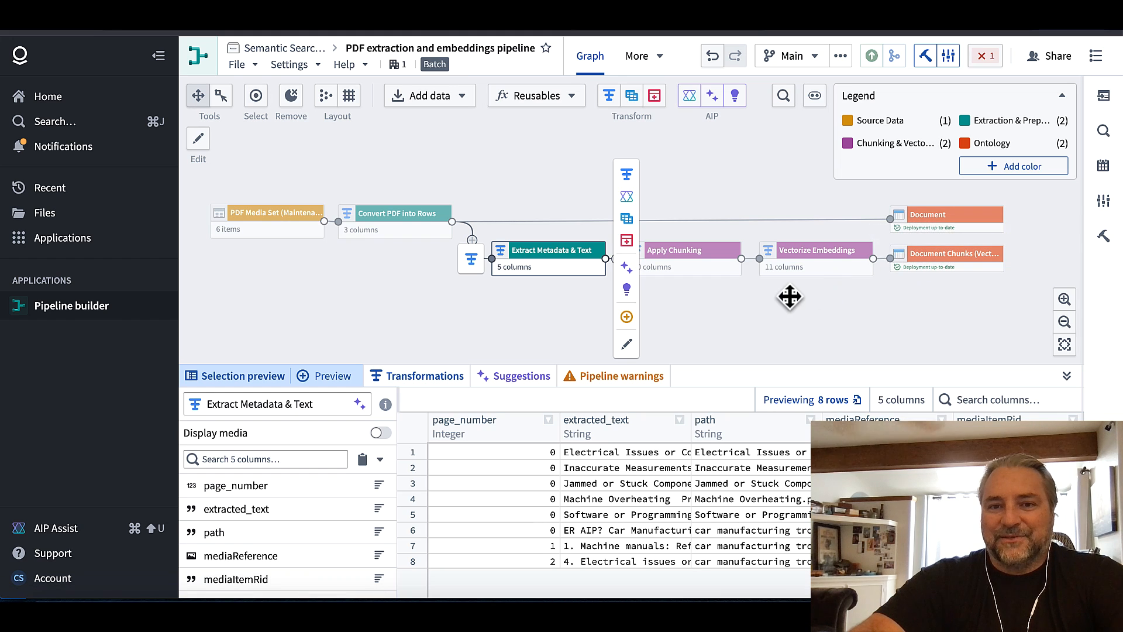
pyautogui.click(697, 269)
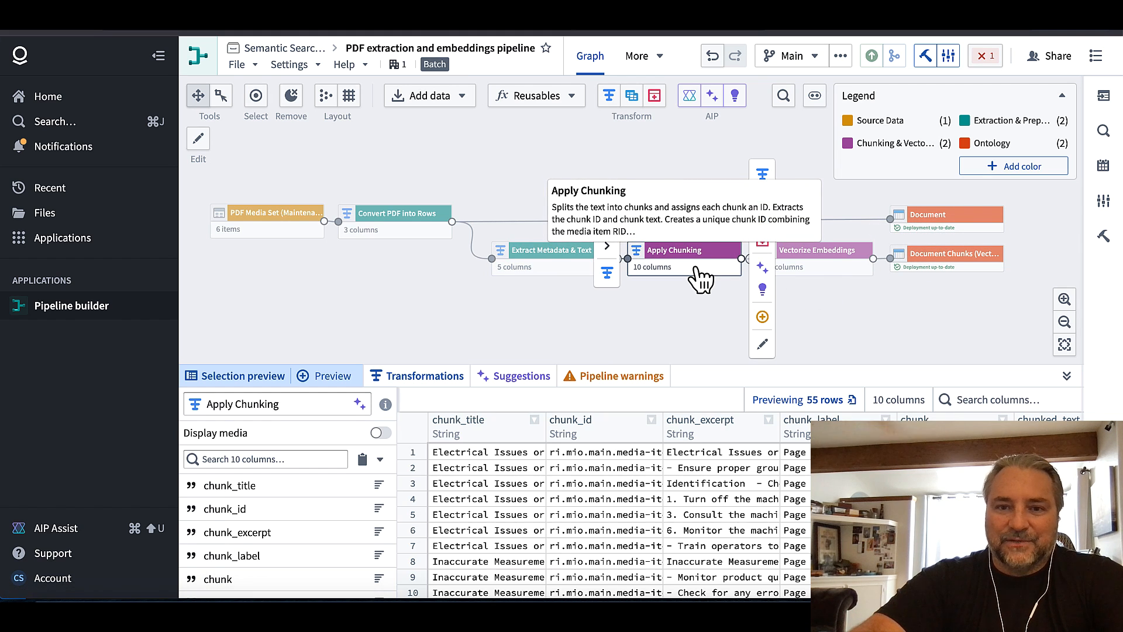
pyautogui.click(820, 269)
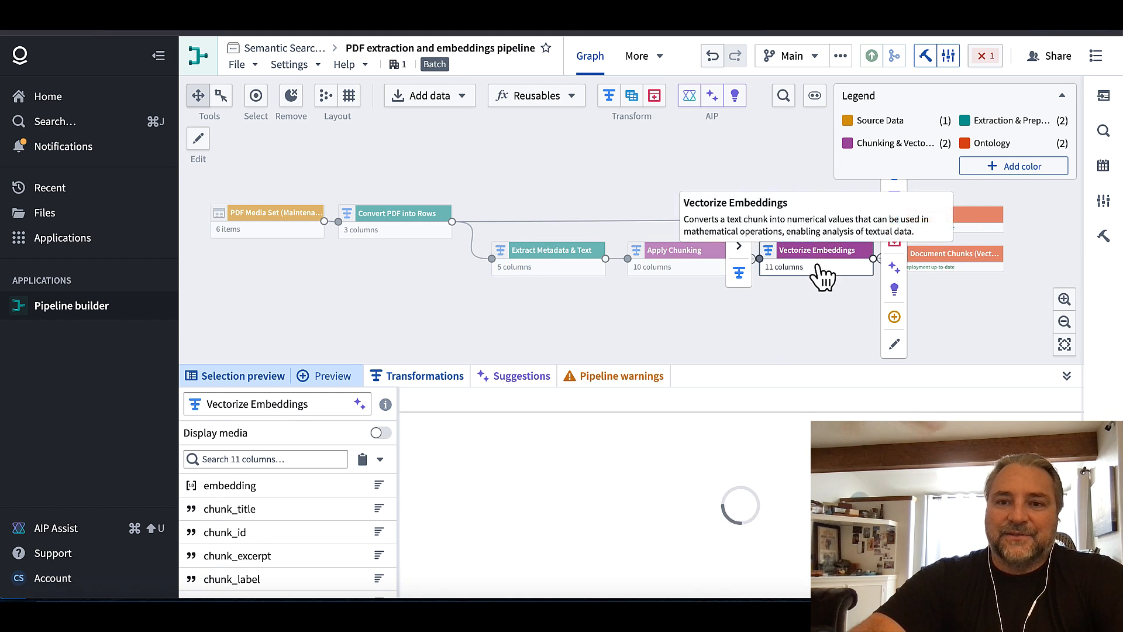
pyautogui.click(895, 347)
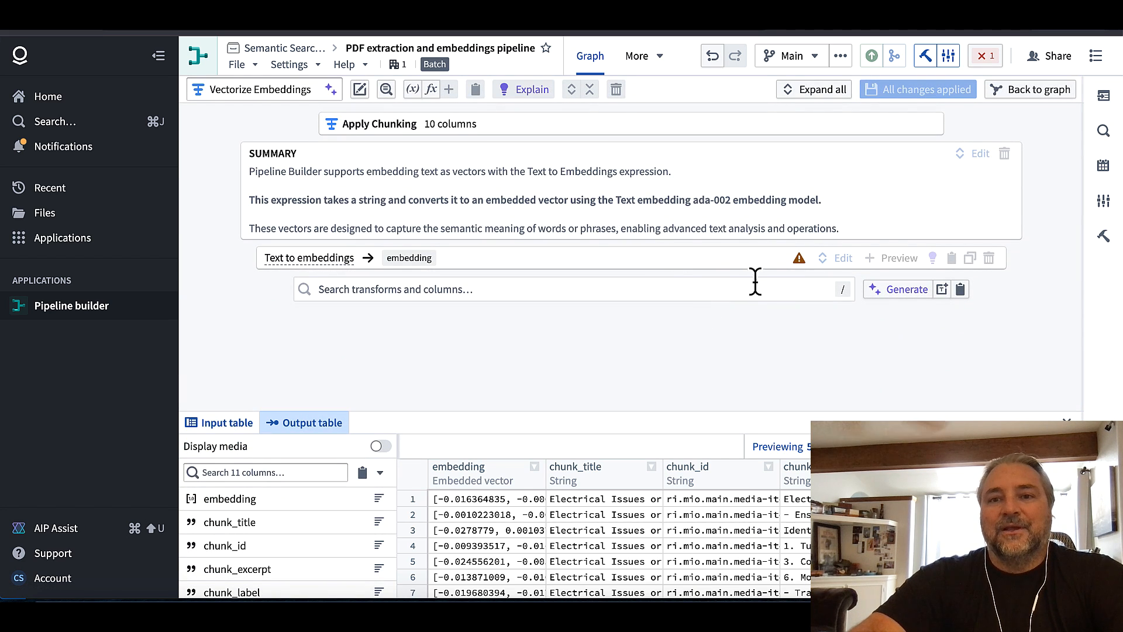
pyautogui.click(841, 259)
# - Create a media set with the Documents media type, PDF (.pdf) format and Batch latency in the semantic search project
pyautogui.scroll(-1, 688, 286)
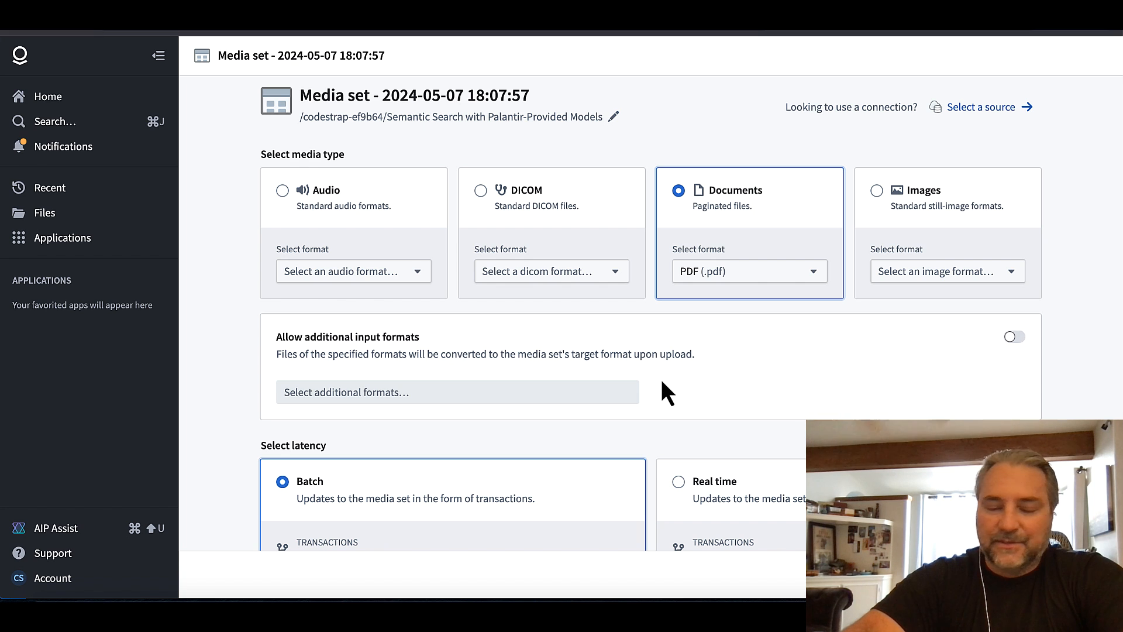
pyautogui.scroll(-1, 662, 381)
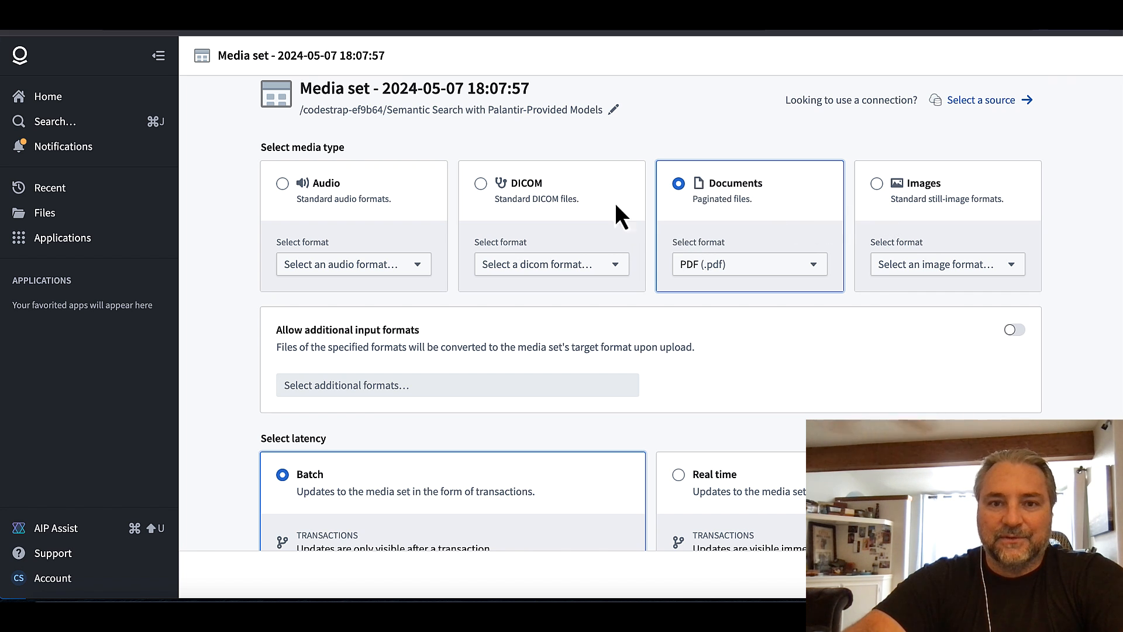
pyautogui.click(559, 265)
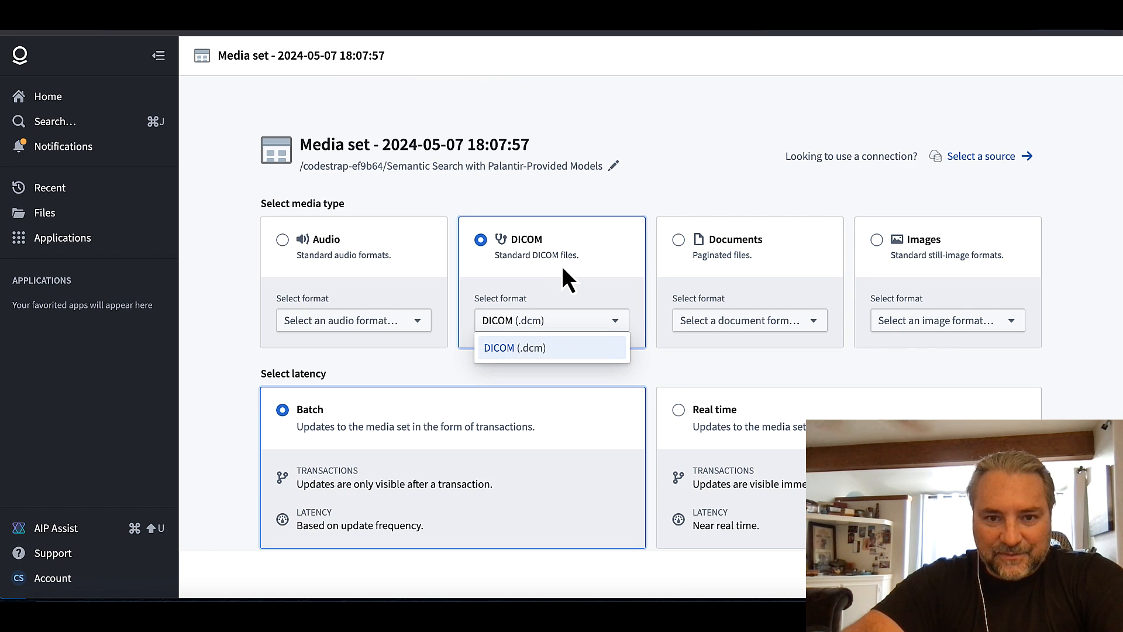
pyautogui.click(678, 240)
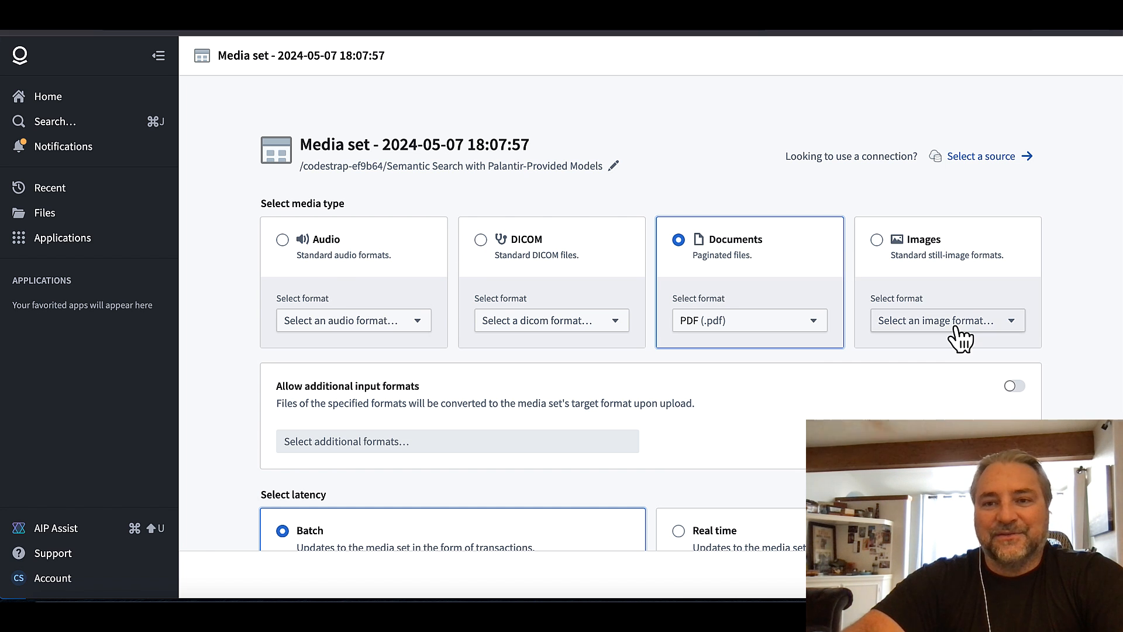
pyautogui.scroll(-2, 896, 406)
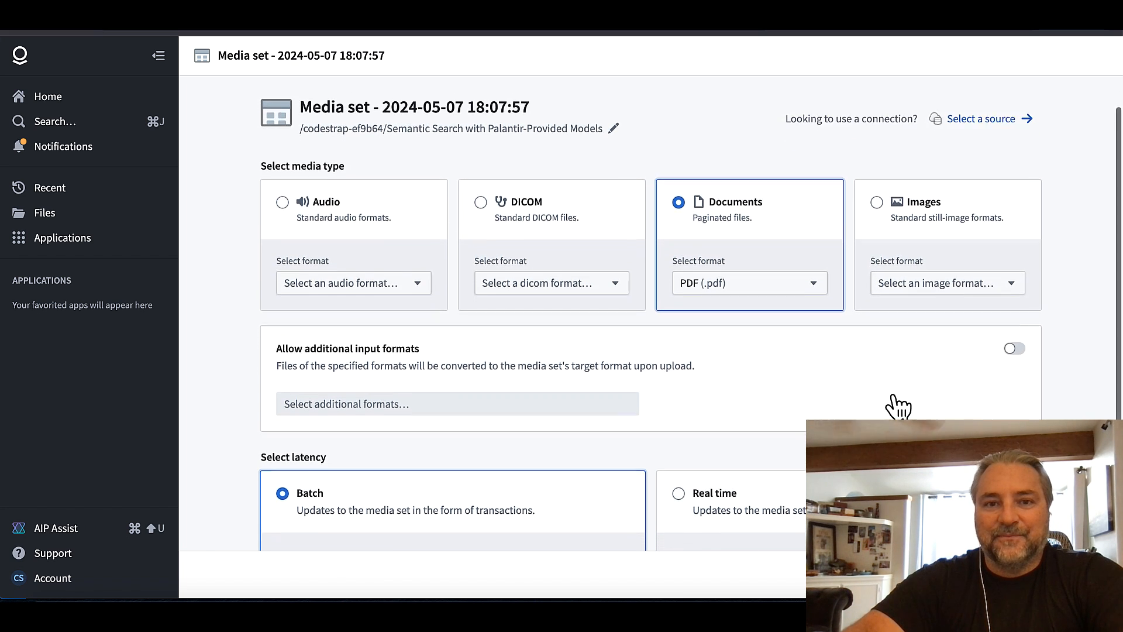
pyautogui.scroll(-2, 896, 405)
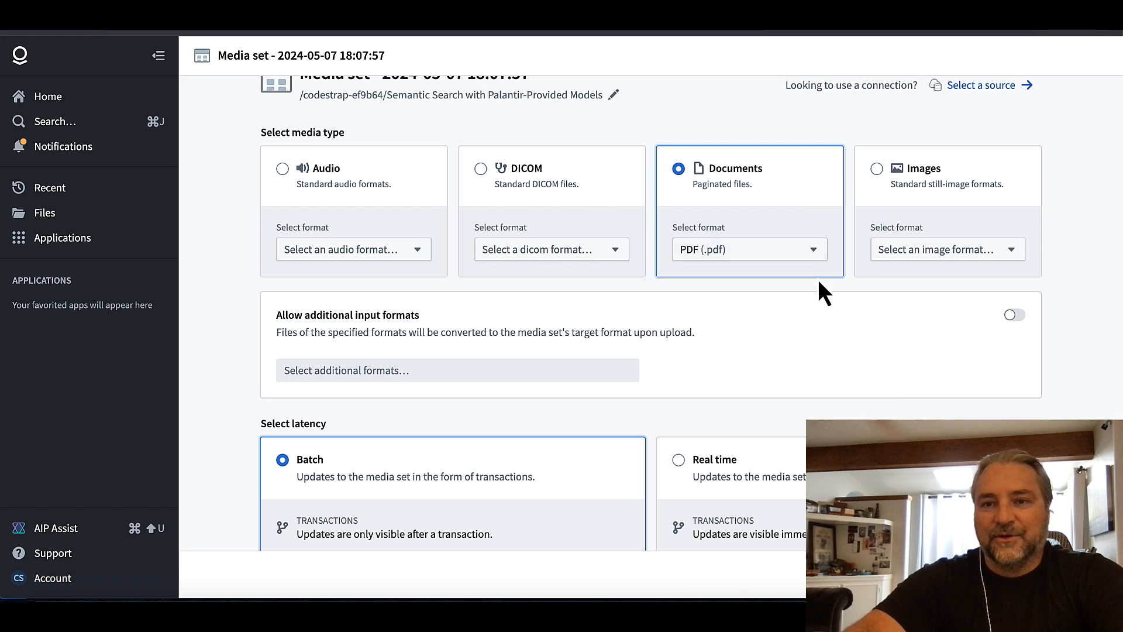
pyautogui.scroll(-2, 792, 307)
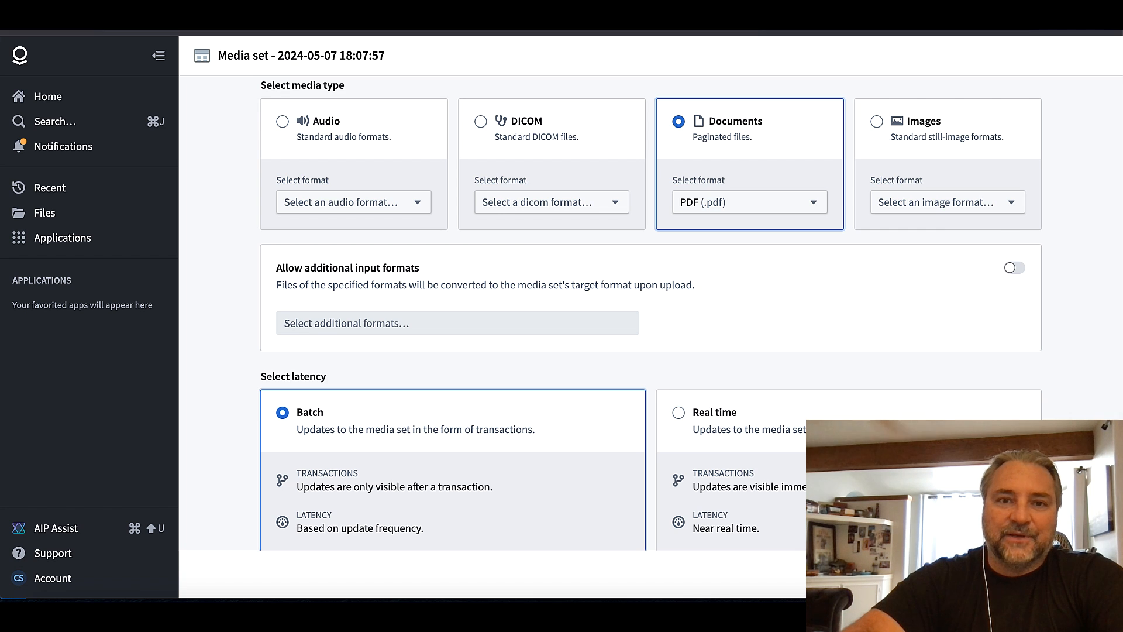
pyautogui.click(1069, 573)
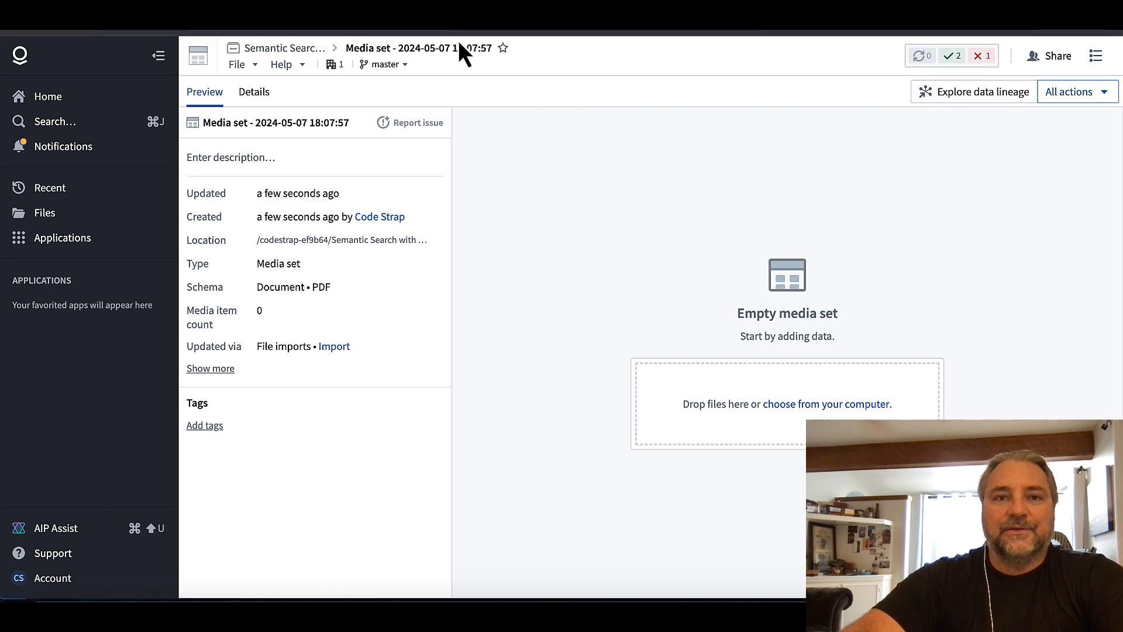
# - Rename the new media set as Palantir SEC Filings
pyautogui.click(462, 52)
pyautogui.write('P')
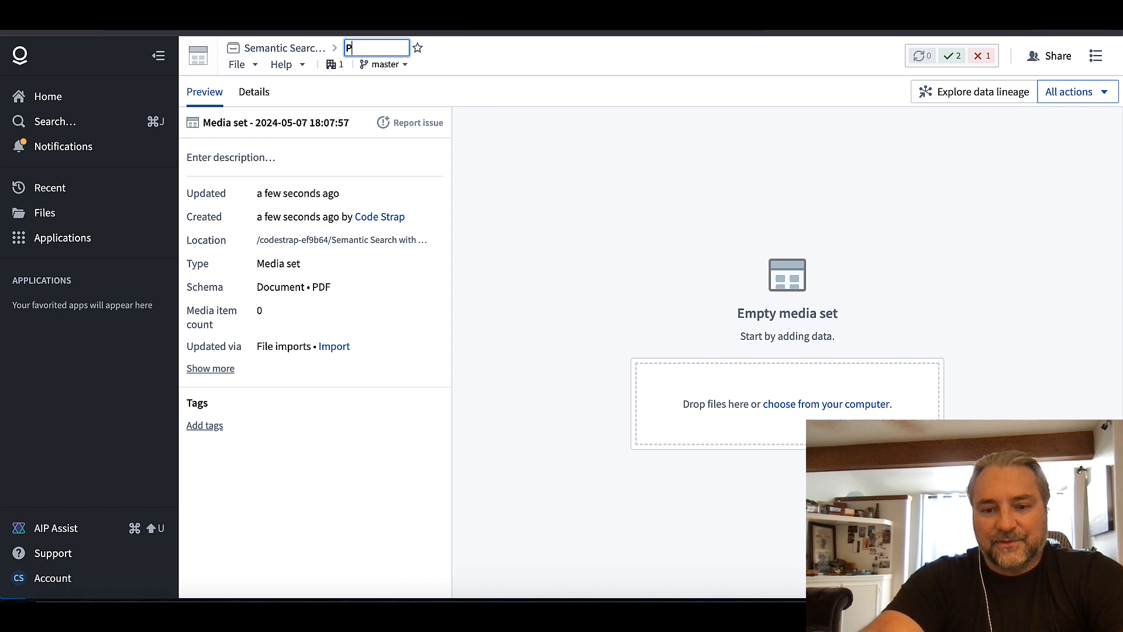
pyautogui.write('alantir')
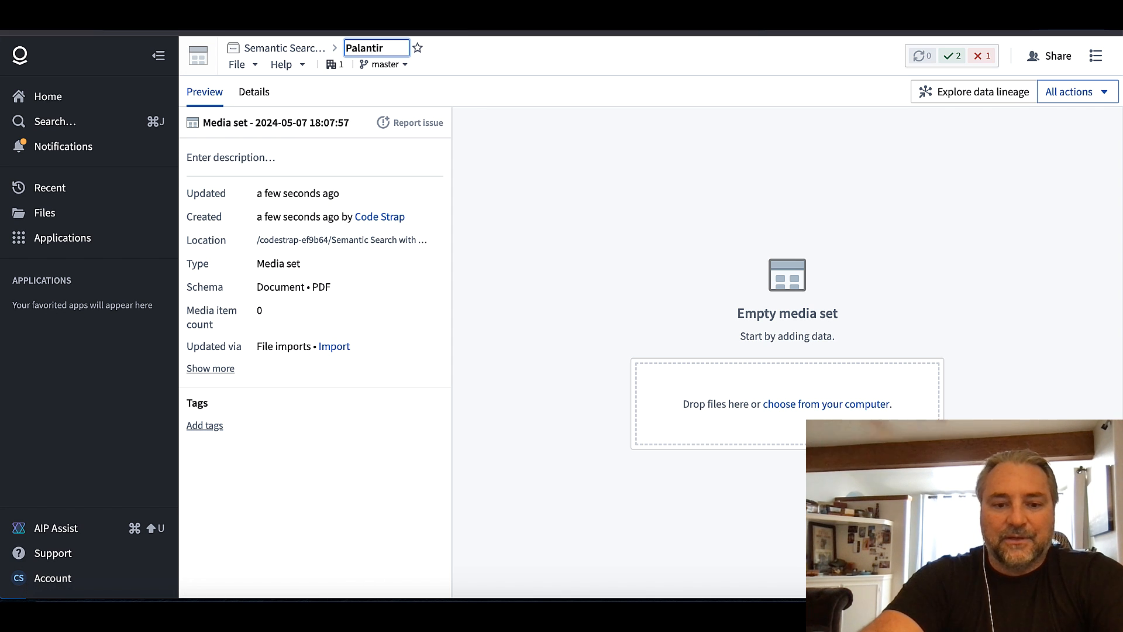
pyautogui.write(' SEC Fil')
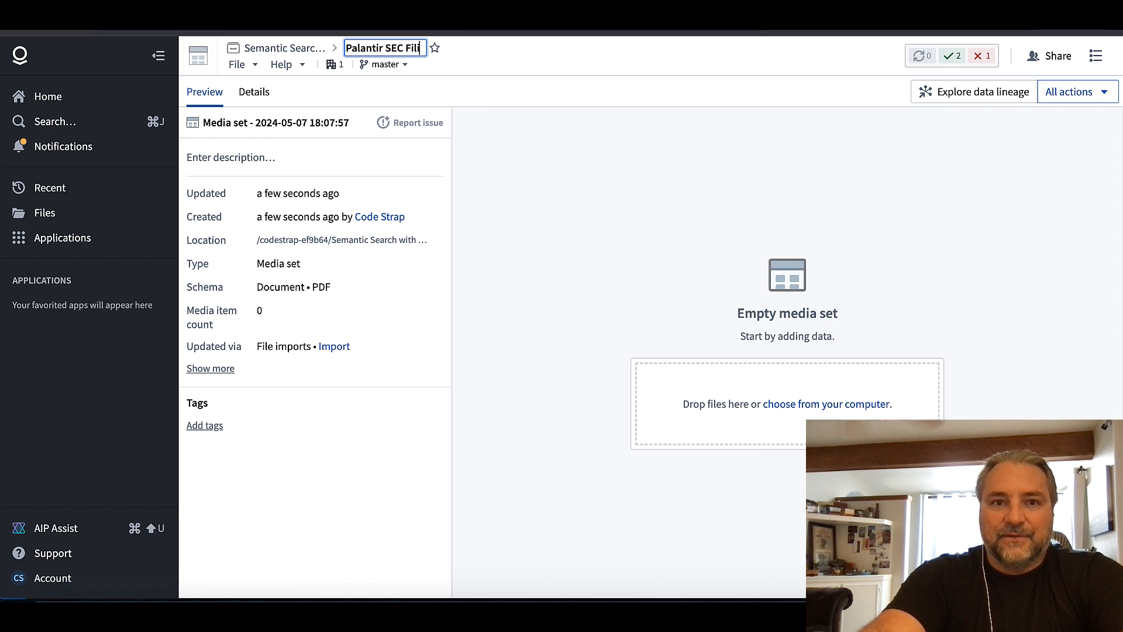
pyautogui.write('ings')
pyautogui.press('Return')
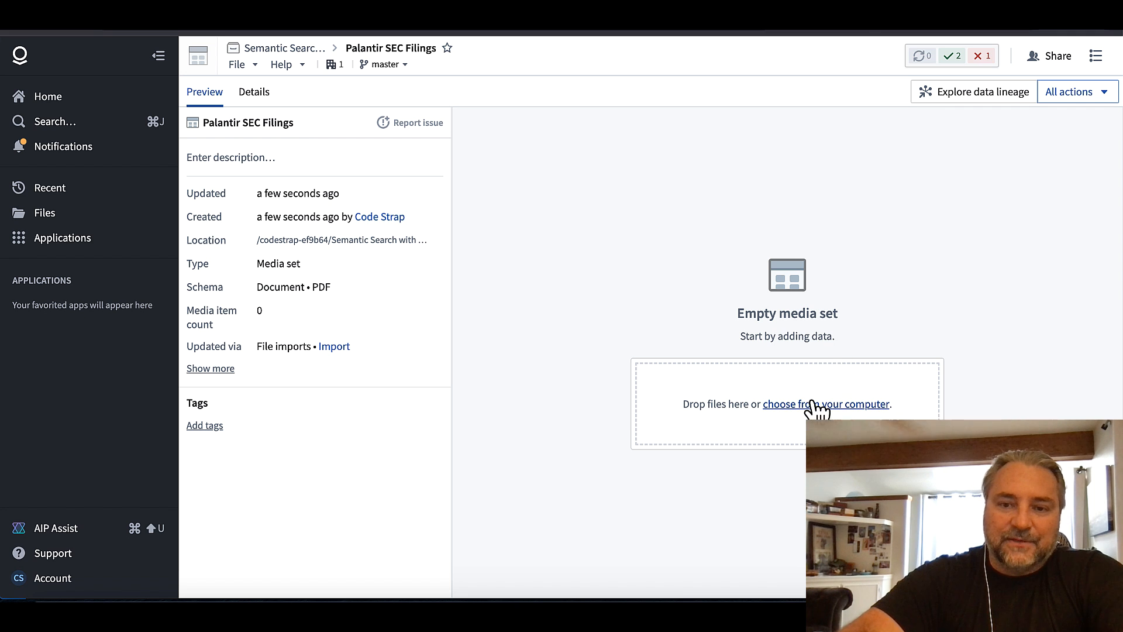
pyautogui.click(815, 405)
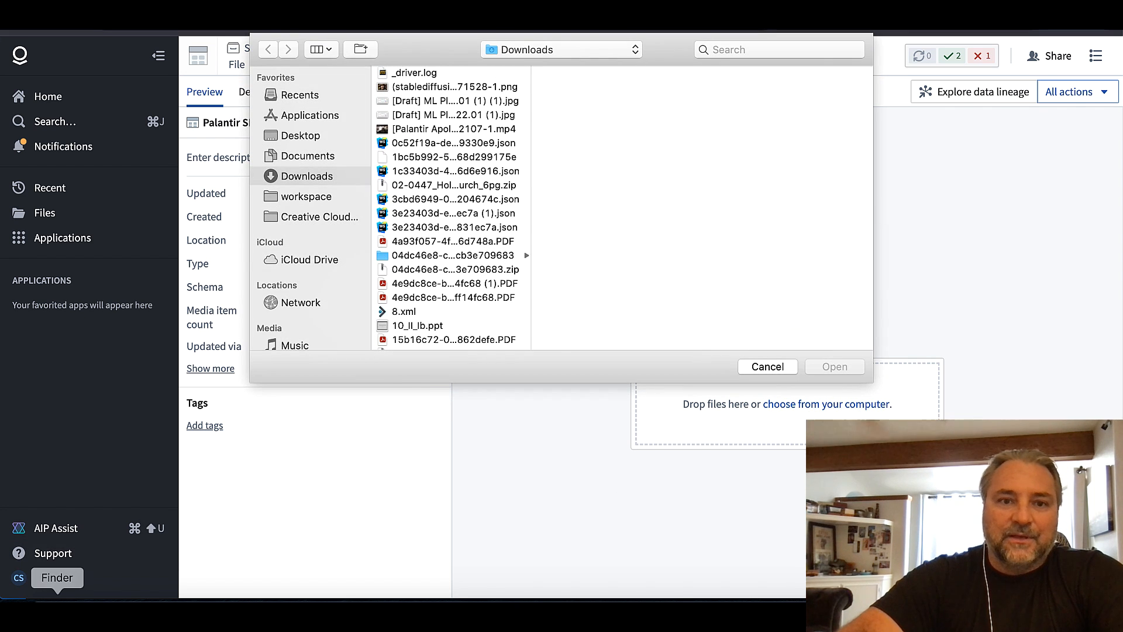
pyautogui.click(57, 613)
pyautogui.click(706, 147)
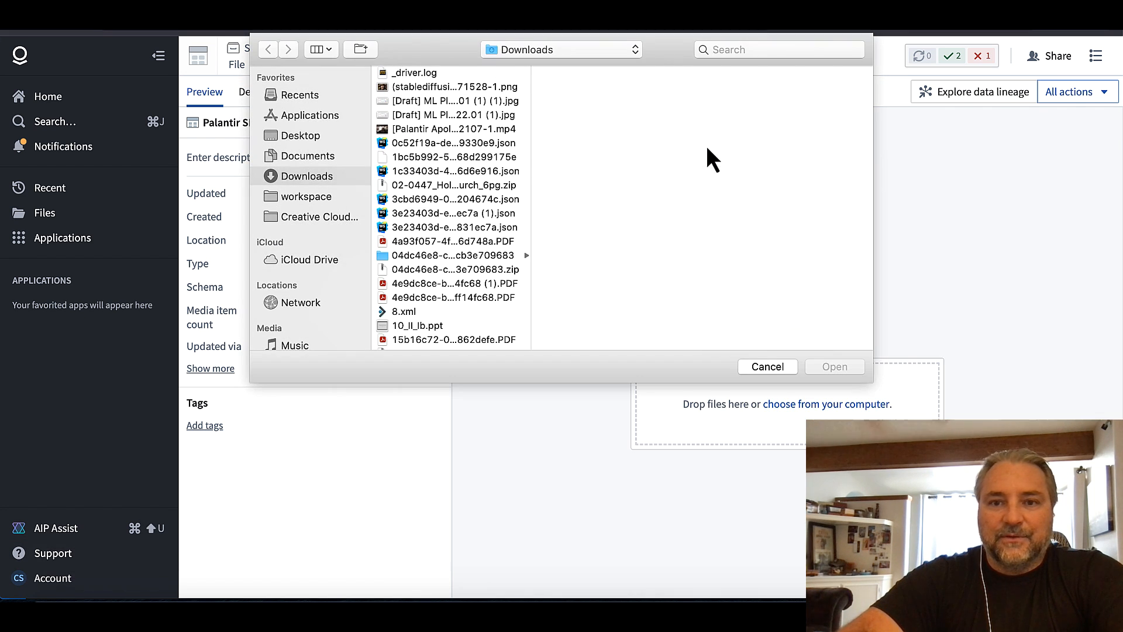
pyautogui.click(770, 364)
# - Upload palantir10q-2024.pdf from the local Documents folder to the Palantir SEC Filings media set and close the upload summary
pyautogui.click(57, 613)
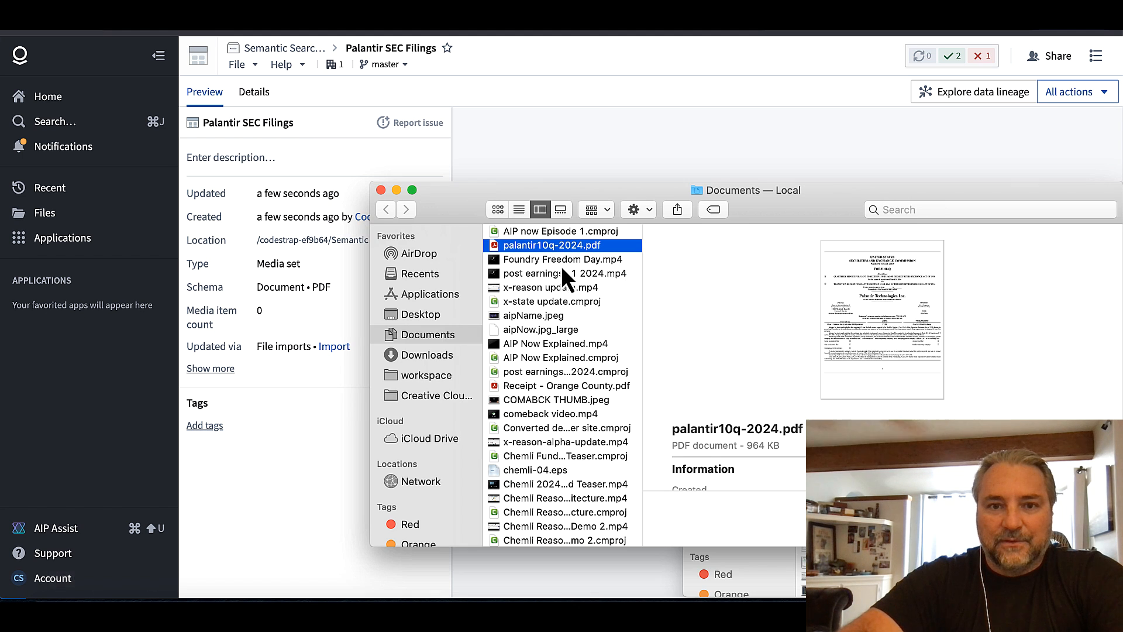
pyautogui.moveTo(495, 249); pyautogui.dragTo(756, 169)
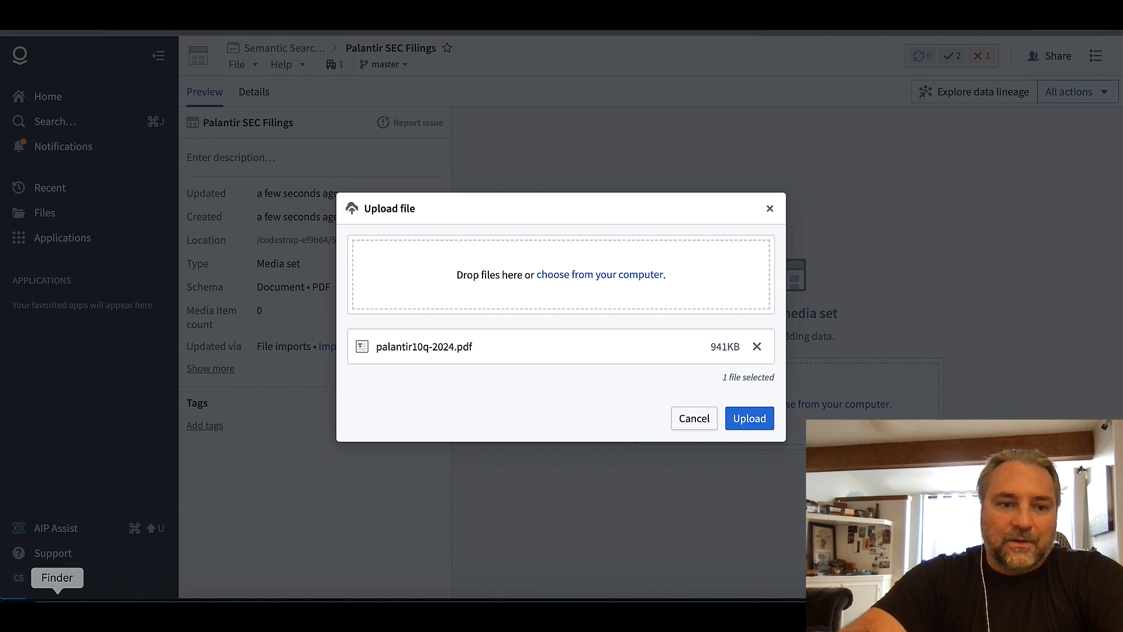
pyautogui.click(761, 418)
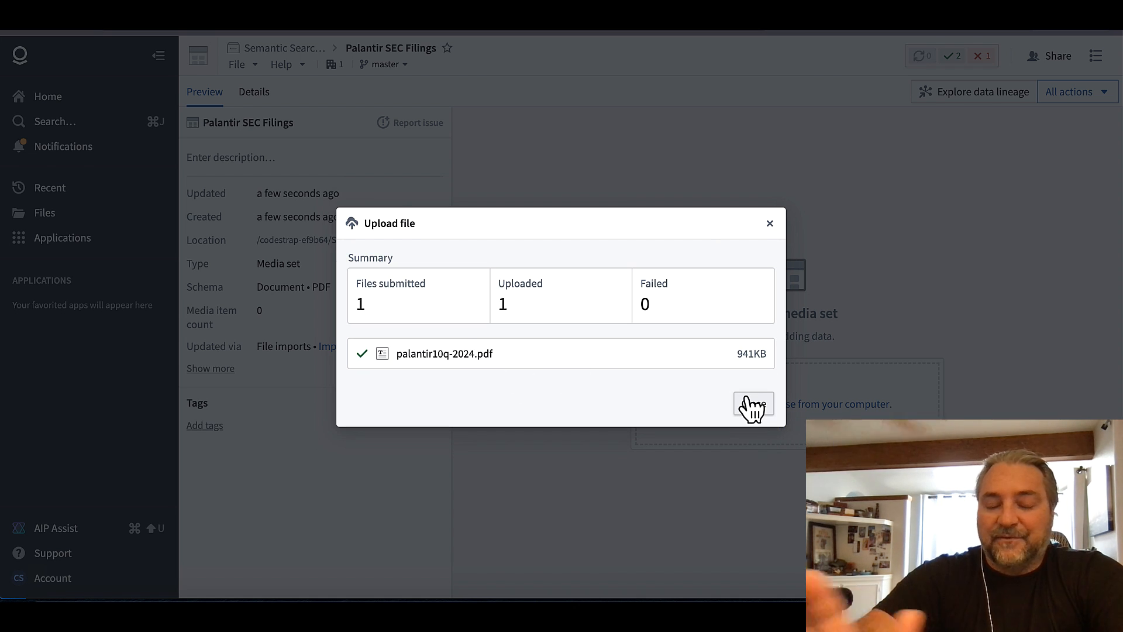
pyautogui.click(751, 405)
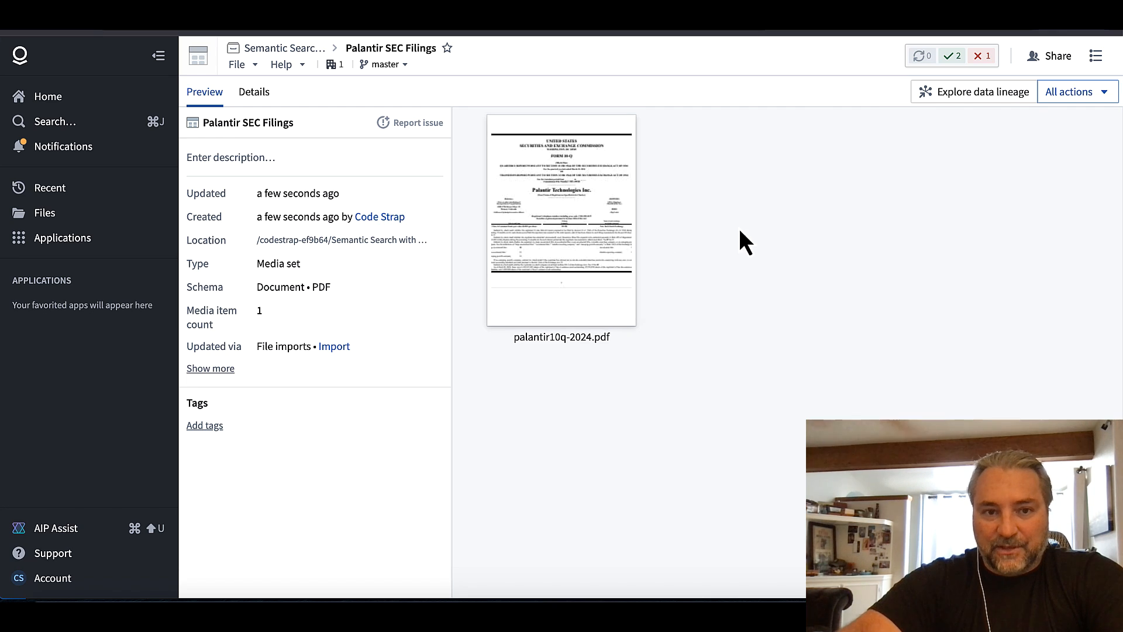
# - Preview the uploaded palantir10q-2024.pdf, look through its first pages and close the preview
pyautogui.click(546, 252)
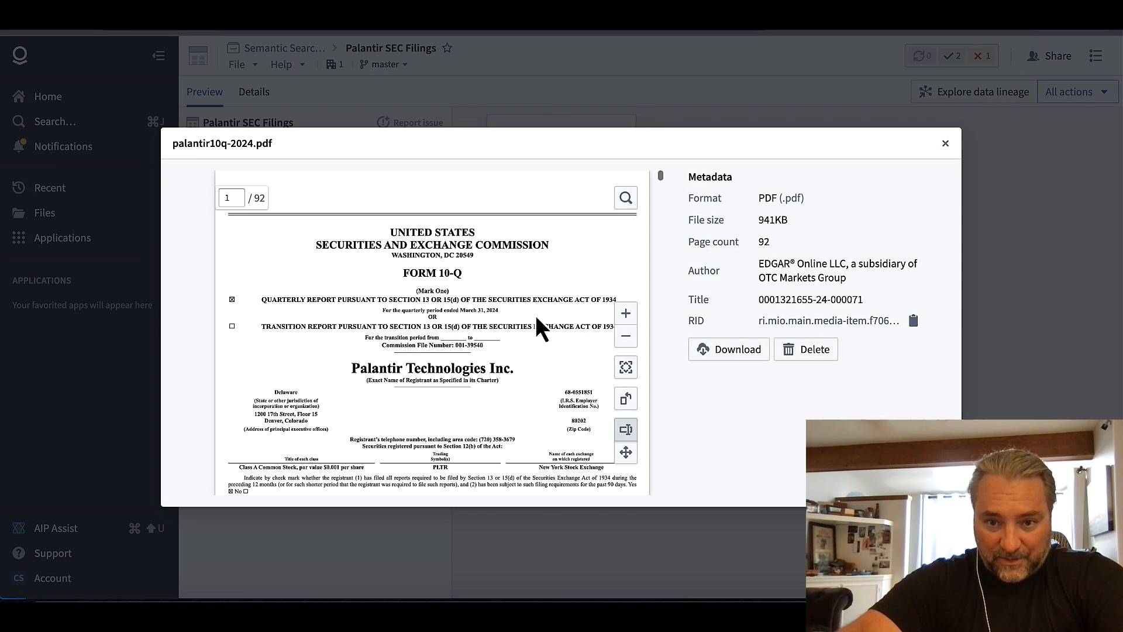
pyautogui.scroll(-6, 590, 336)
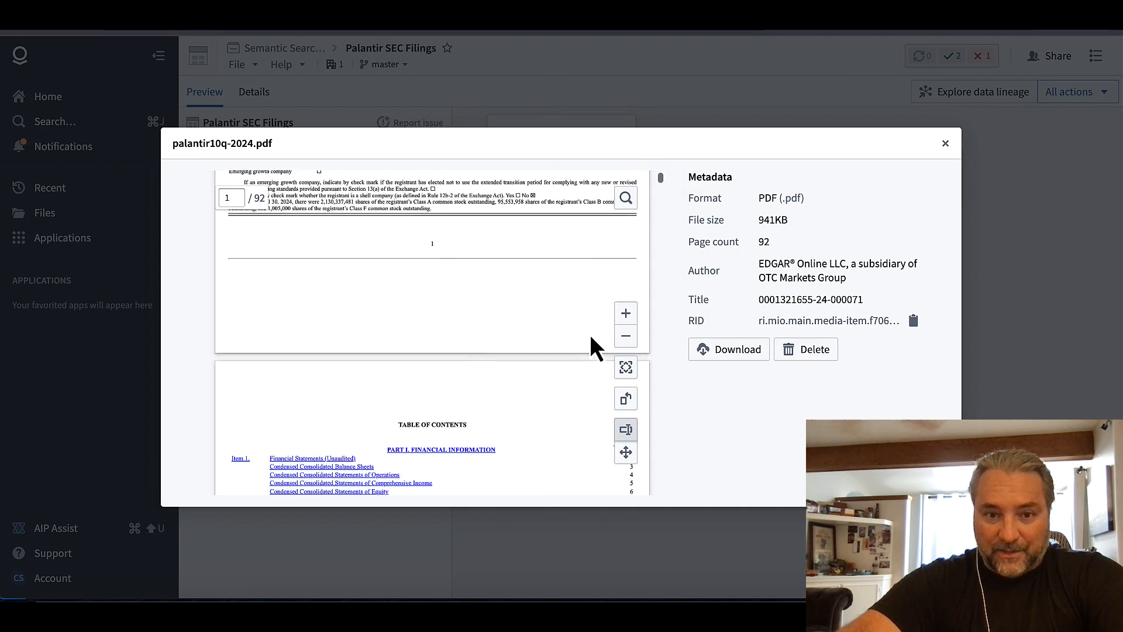
pyautogui.scroll(-15, 590, 335)
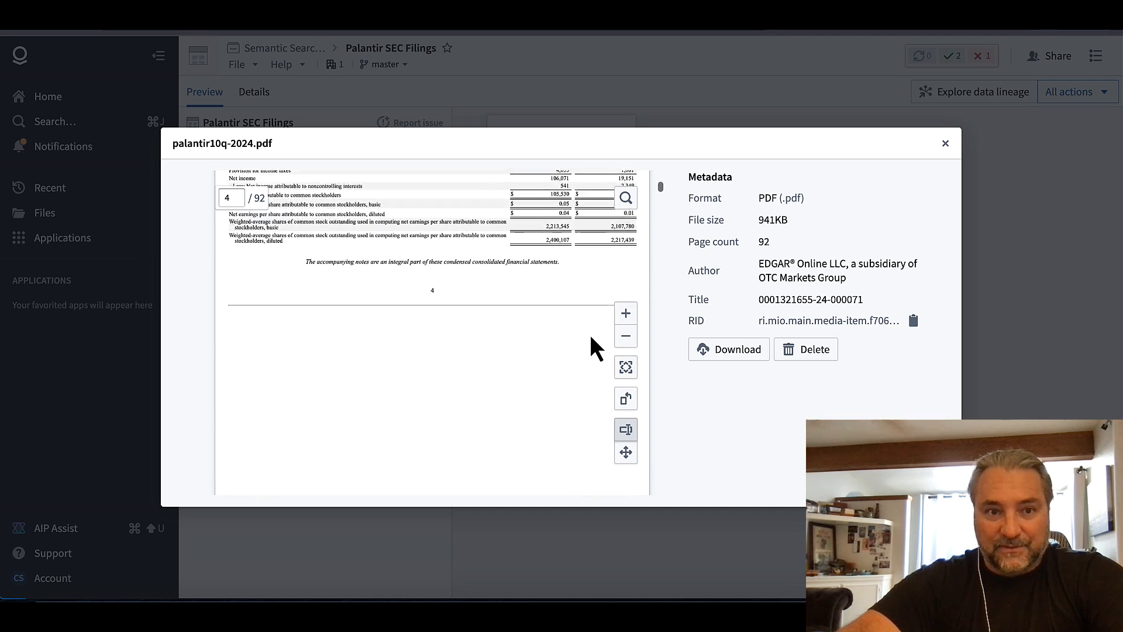
pyautogui.scroll(-1, 590, 334)
pyautogui.scroll(20, 590, 334)
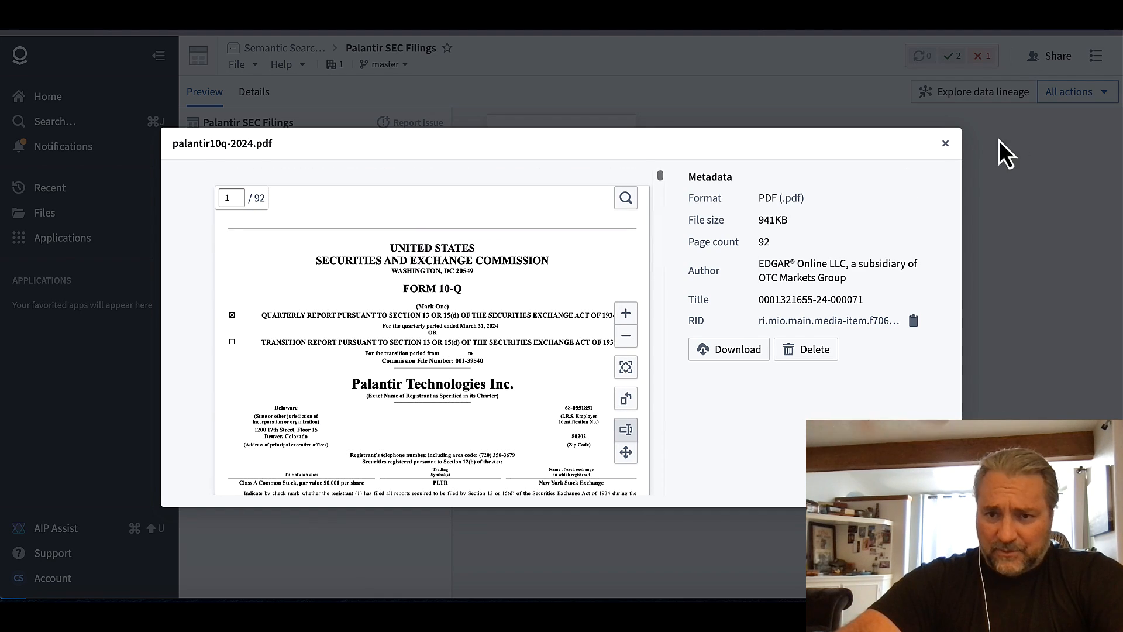
pyautogui.click(944, 144)
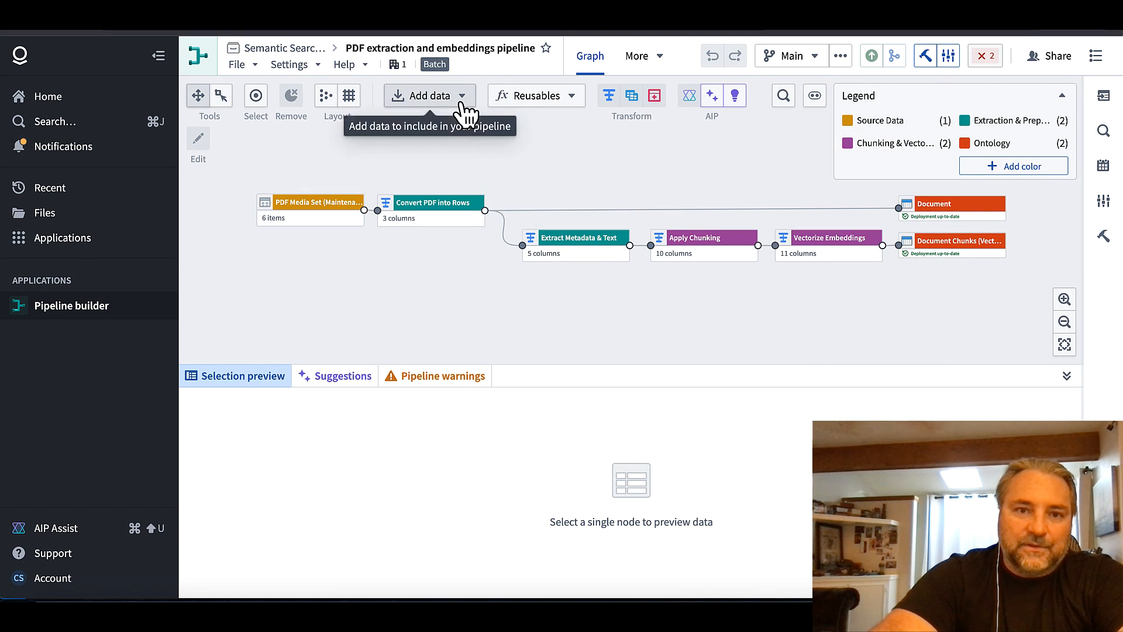
# - Add the Palantir SEC Filings media set to the PDF extraction and embeddings pipeline and place its node below the existing flow
pyautogui.click(458, 97)
pyautogui.click(436, 136)
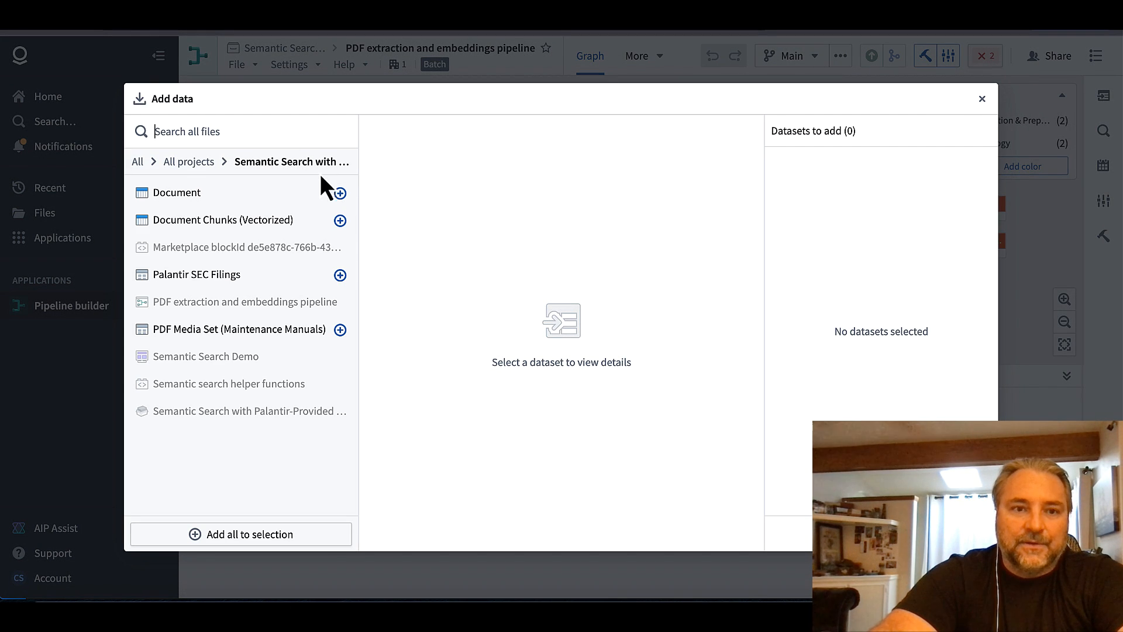
pyautogui.click(214, 280)
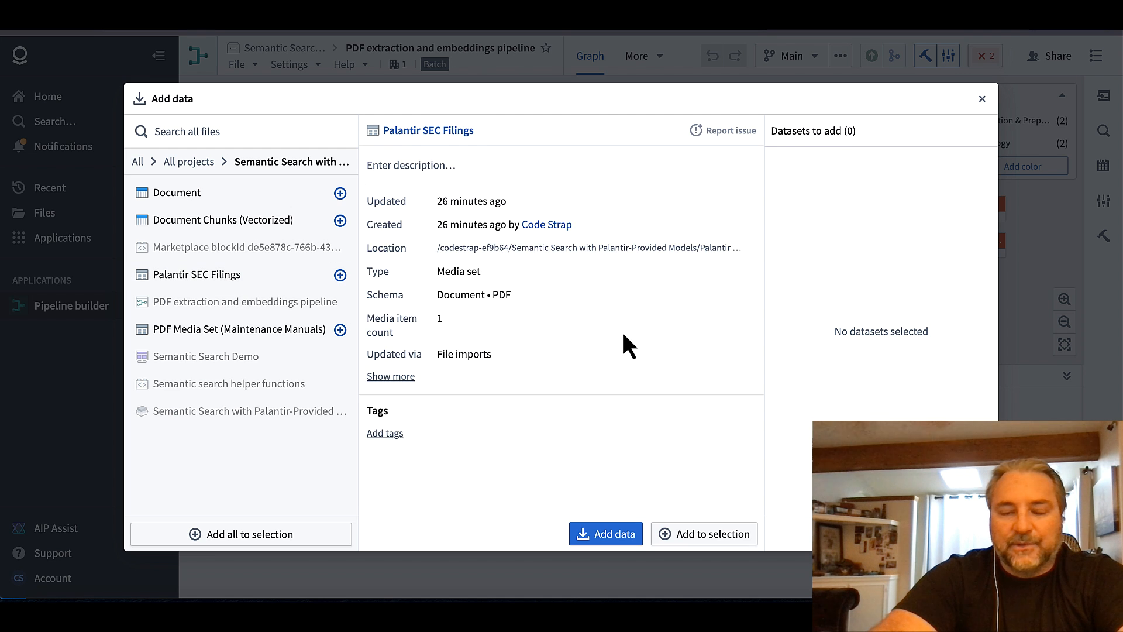
pyautogui.click(609, 532)
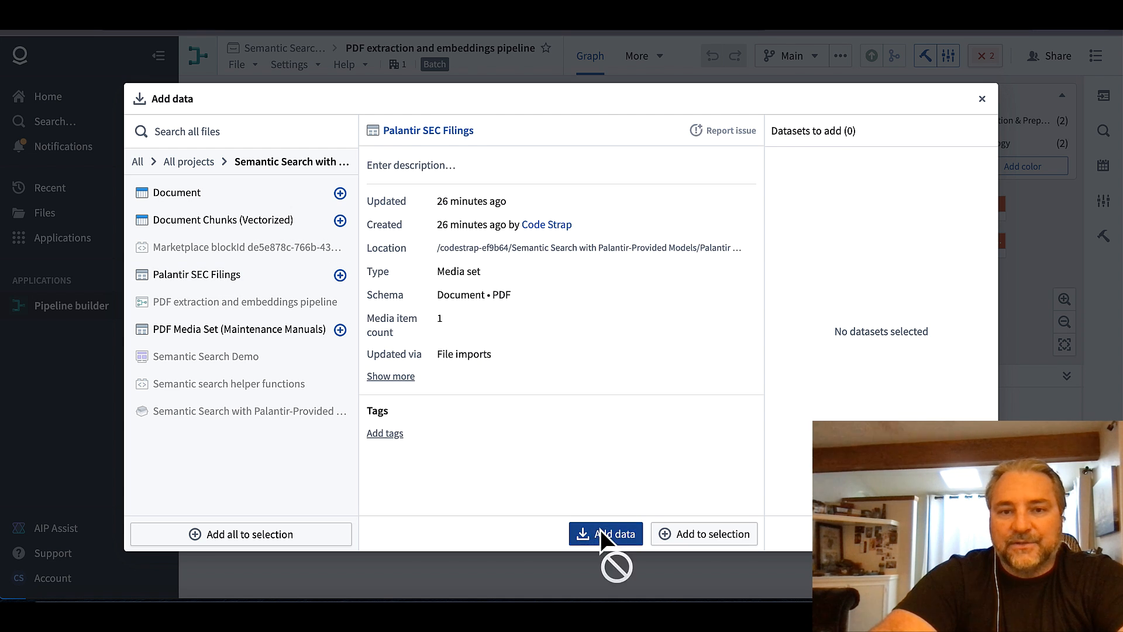
pyautogui.moveTo(552, 174); pyautogui.dragTo(316, 309)
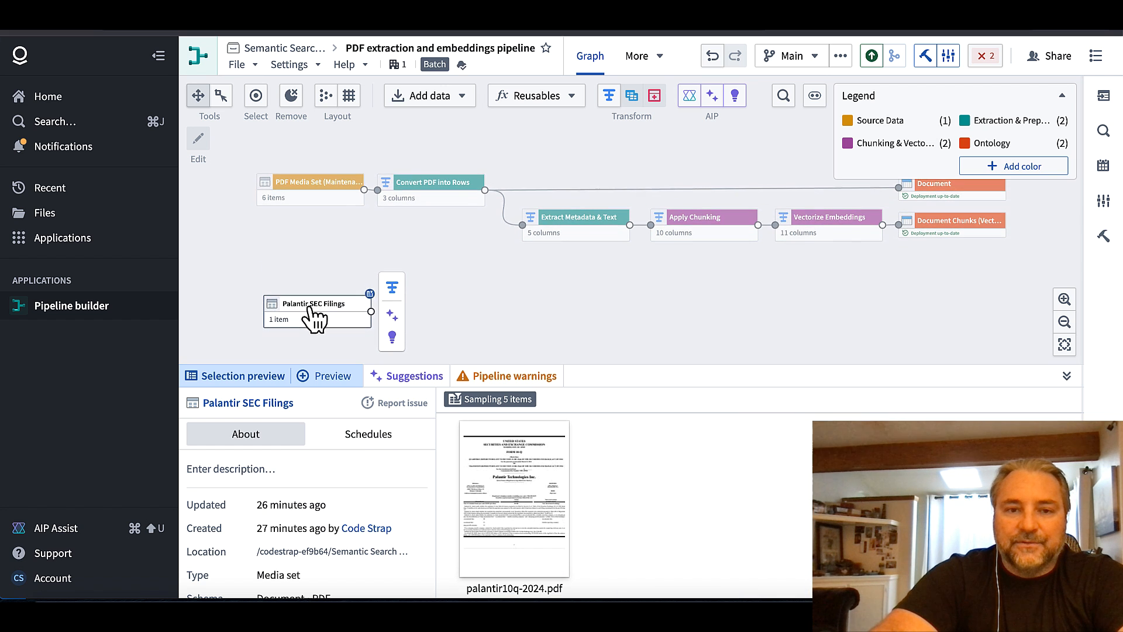
# - Add a Convert media set to table rows transform to Palantir SEC Filings with Include timestamp off, apply it and return to the graph
pyautogui.click(393, 282)
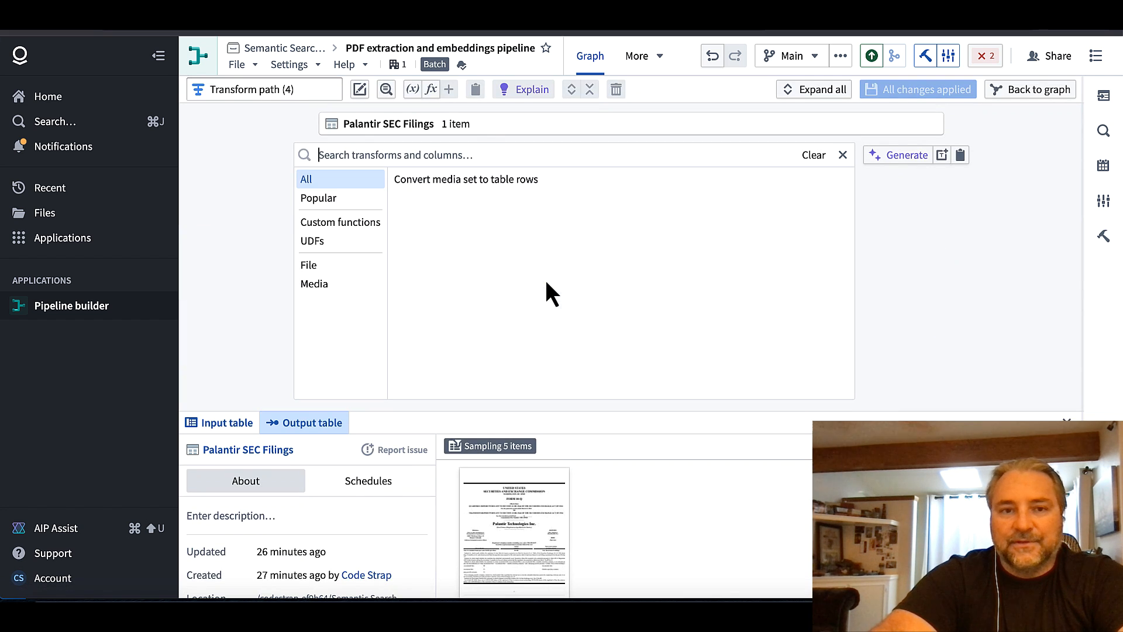
pyautogui.click(484, 153)
pyautogui.write('Conver')
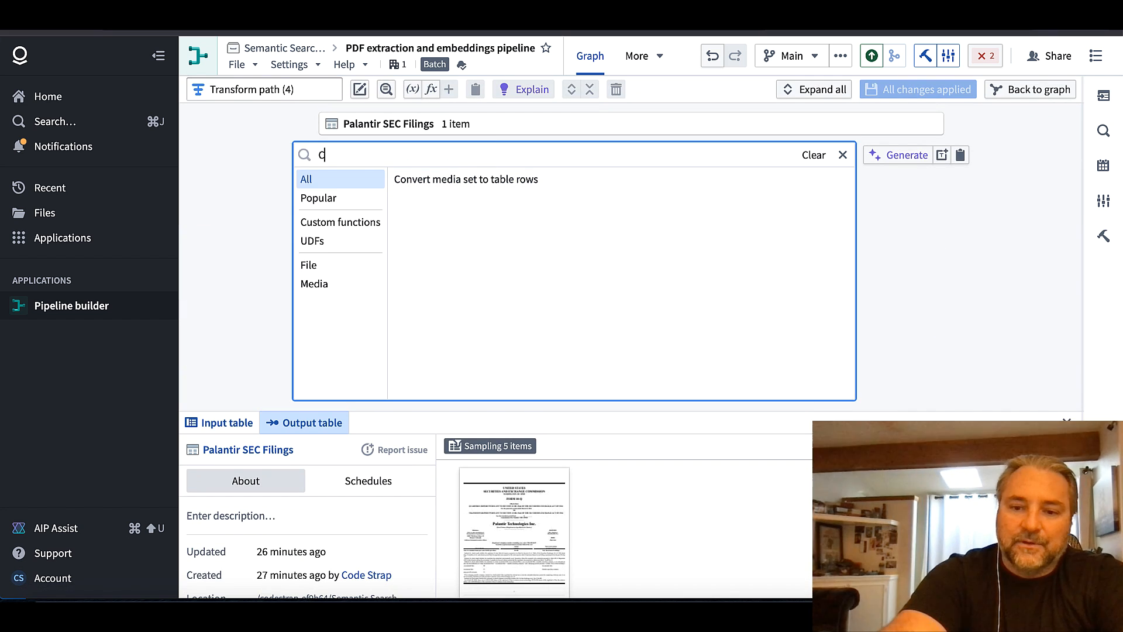
pyautogui.click(530, 179)
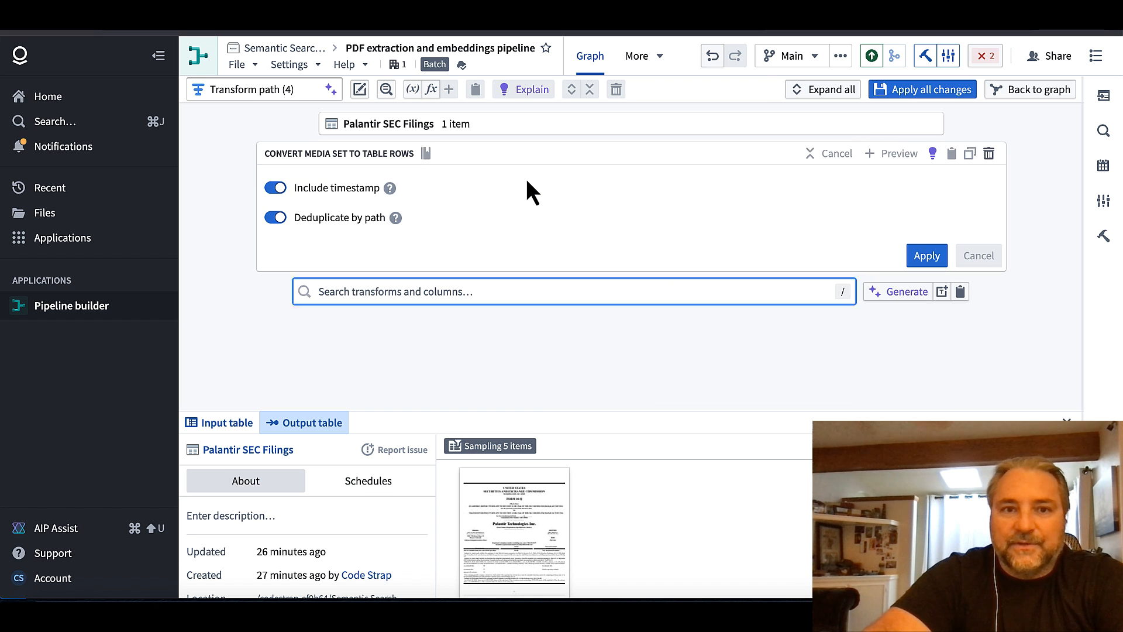
pyautogui.click(278, 188)
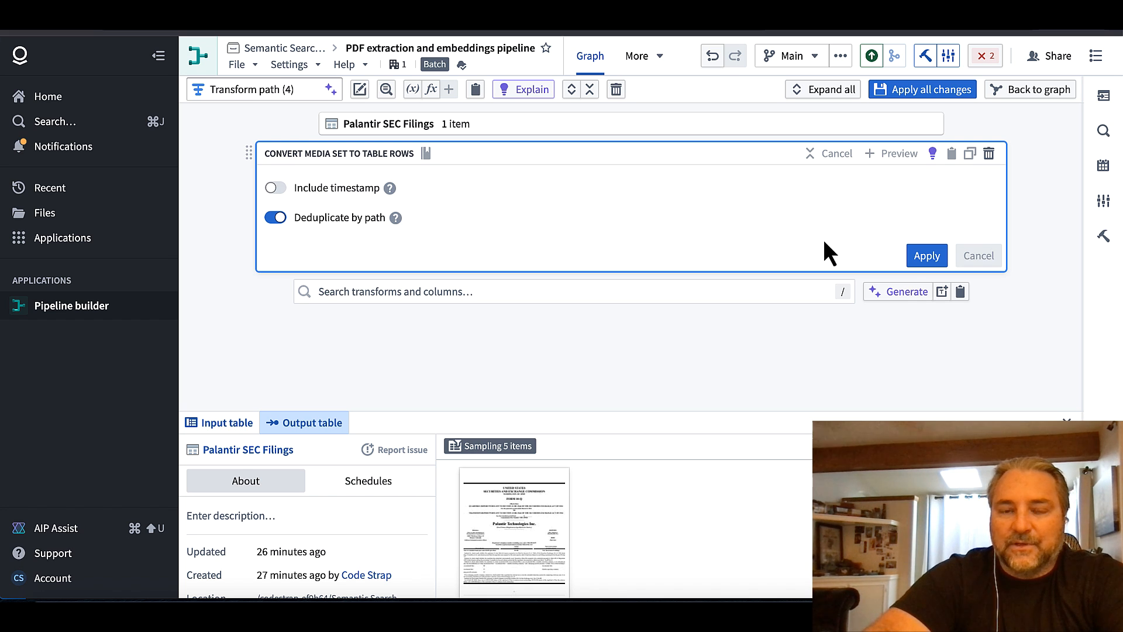
pyautogui.click(922, 258)
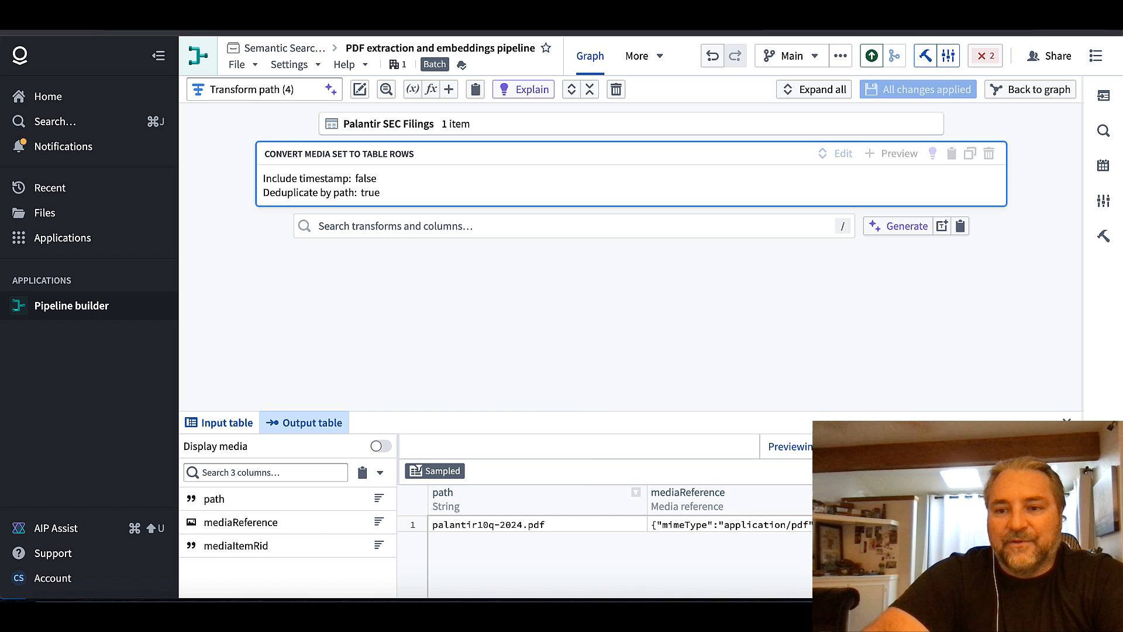
pyautogui.click(1033, 89)
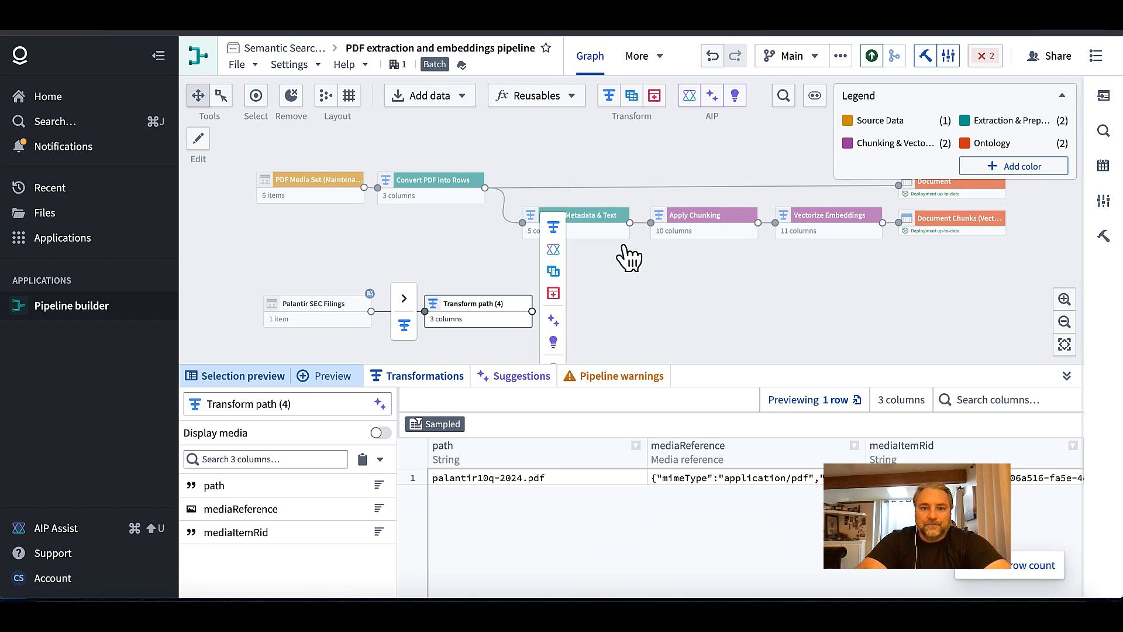
# - Add a PDF text extraction transform after the table rows conversion, with OCR as extract method and mediaReference as the media reference
pyautogui.click(560, 229)
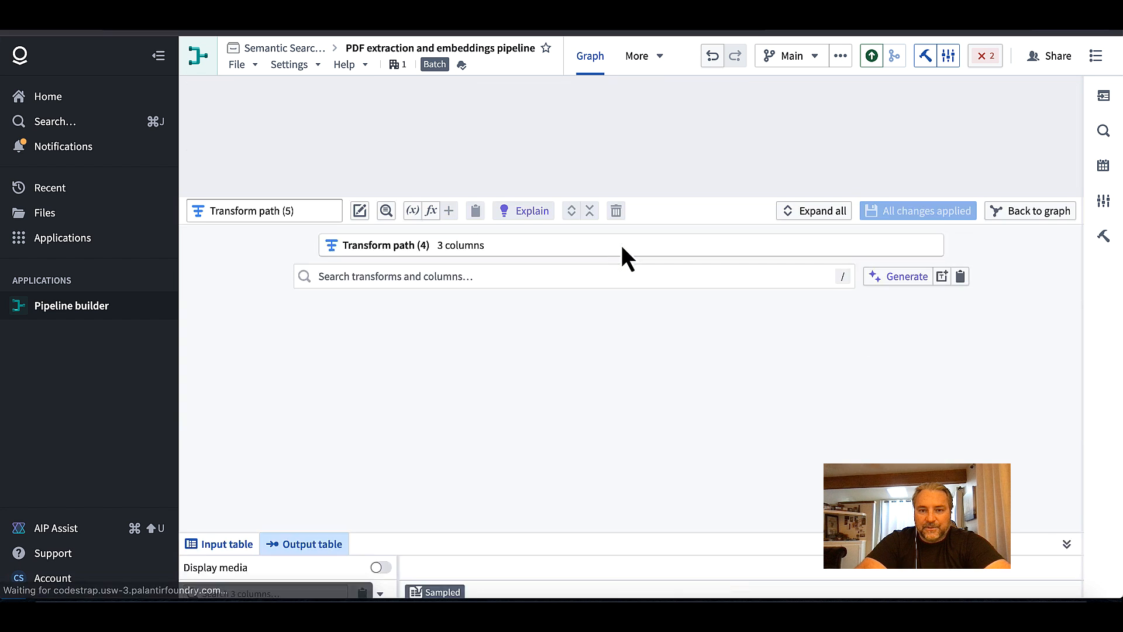
pyautogui.click(451, 154)
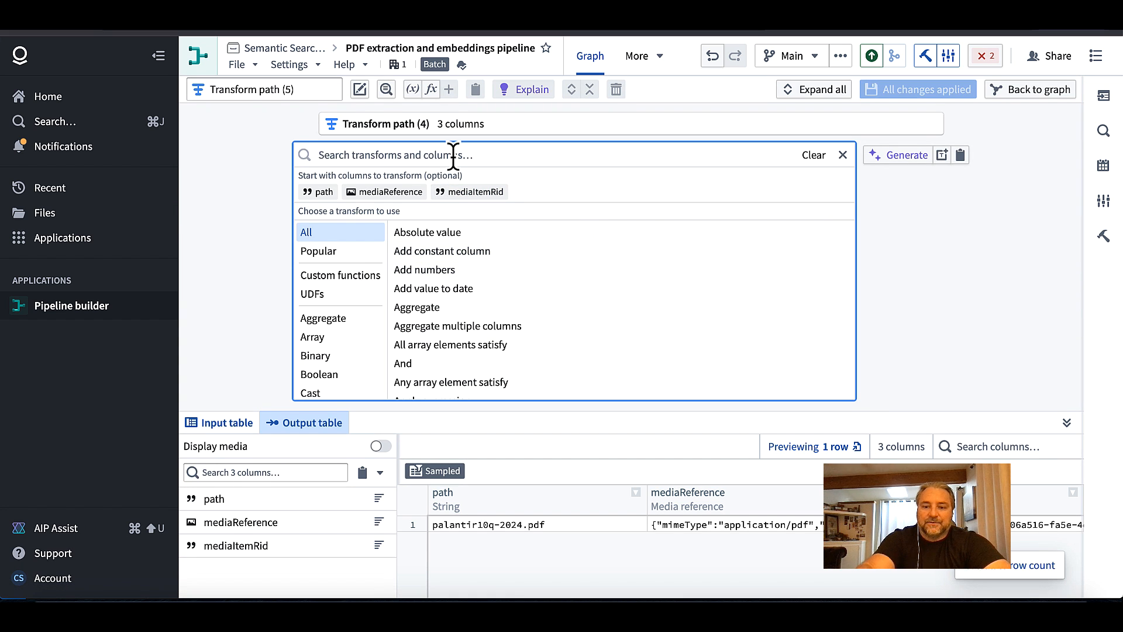
pyautogui.write('PDF')
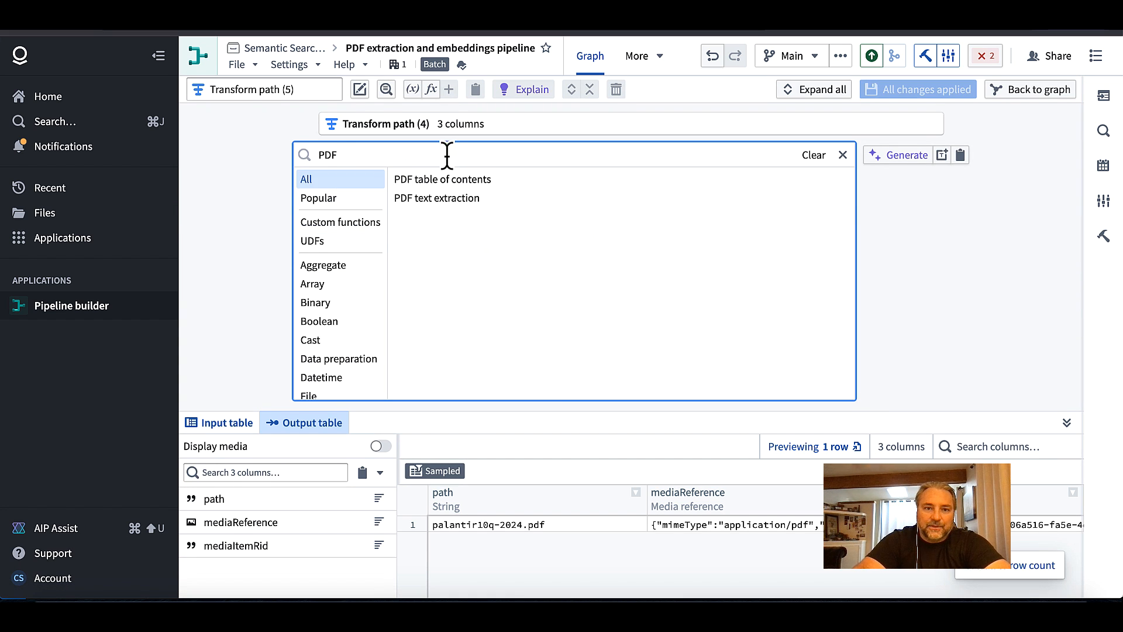
pyautogui.click(444, 198)
pyautogui.click(438, 216)
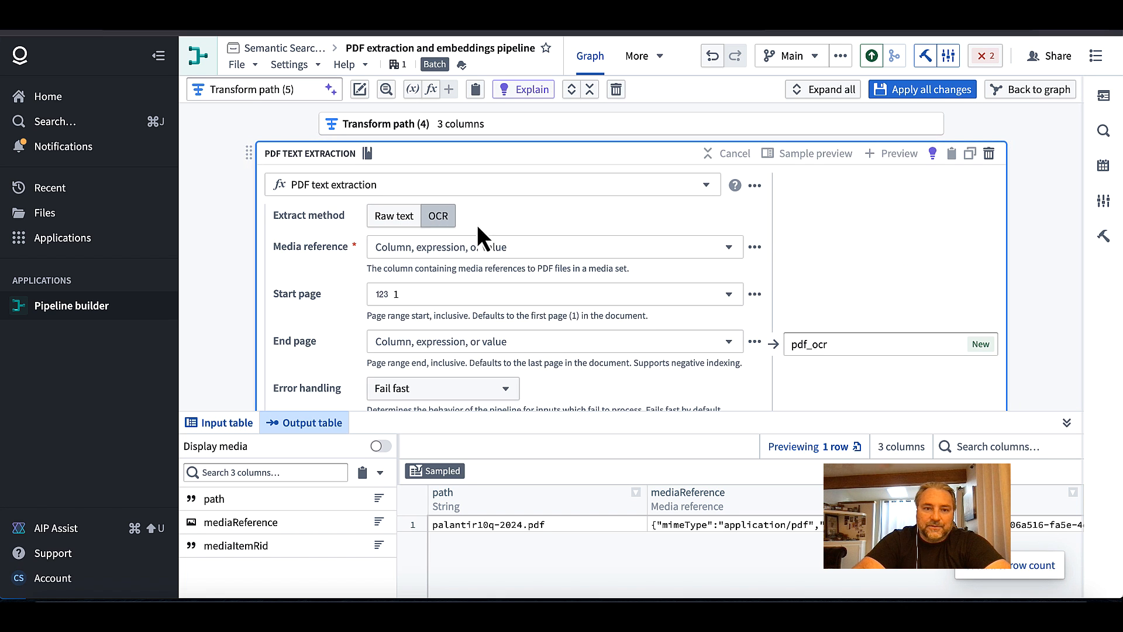
pyautogui.click(535, 250)
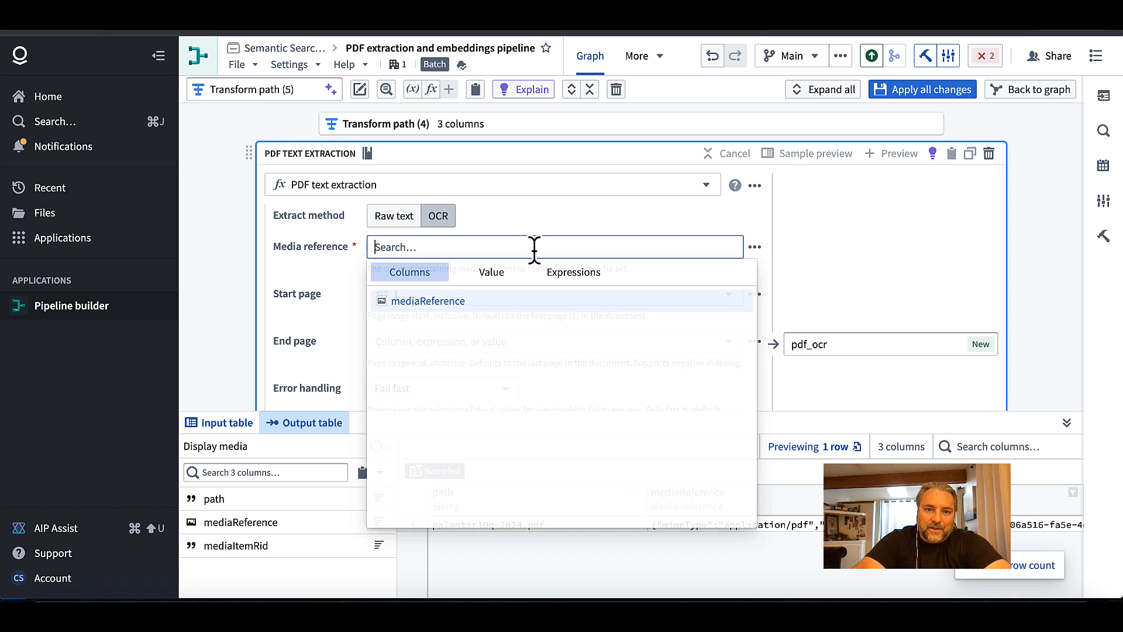
pyautogui.click(450, 313)
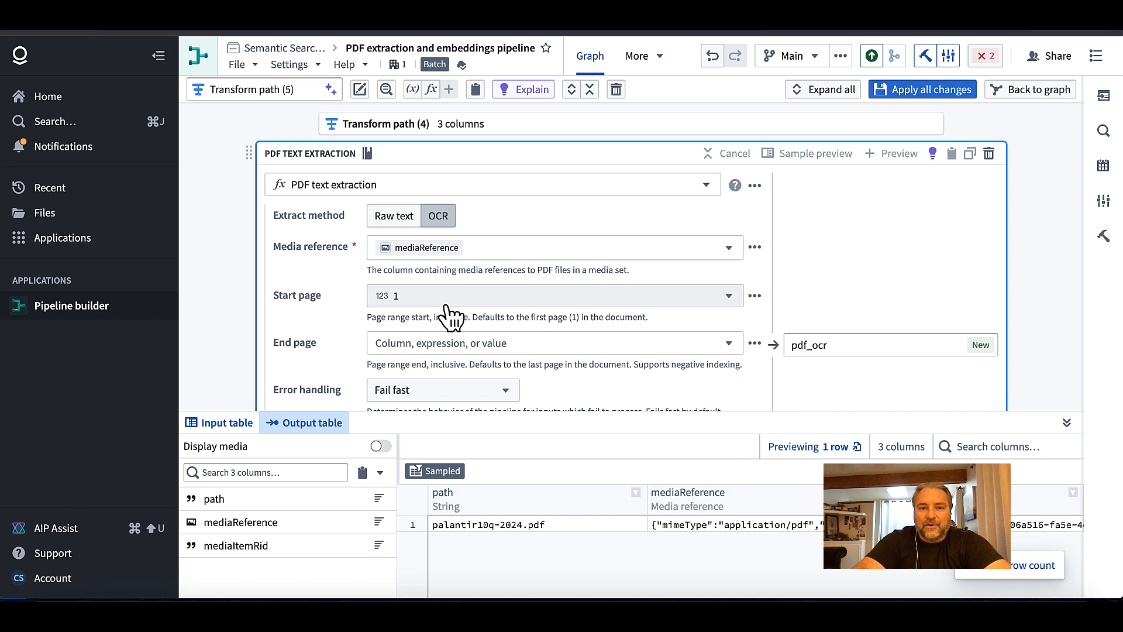
# - Choose English as the OCR language for the PDF text extraction
pyautogui.scroll(-2, 459, 319)
pyautogui.scroll(-4, 475, 333)
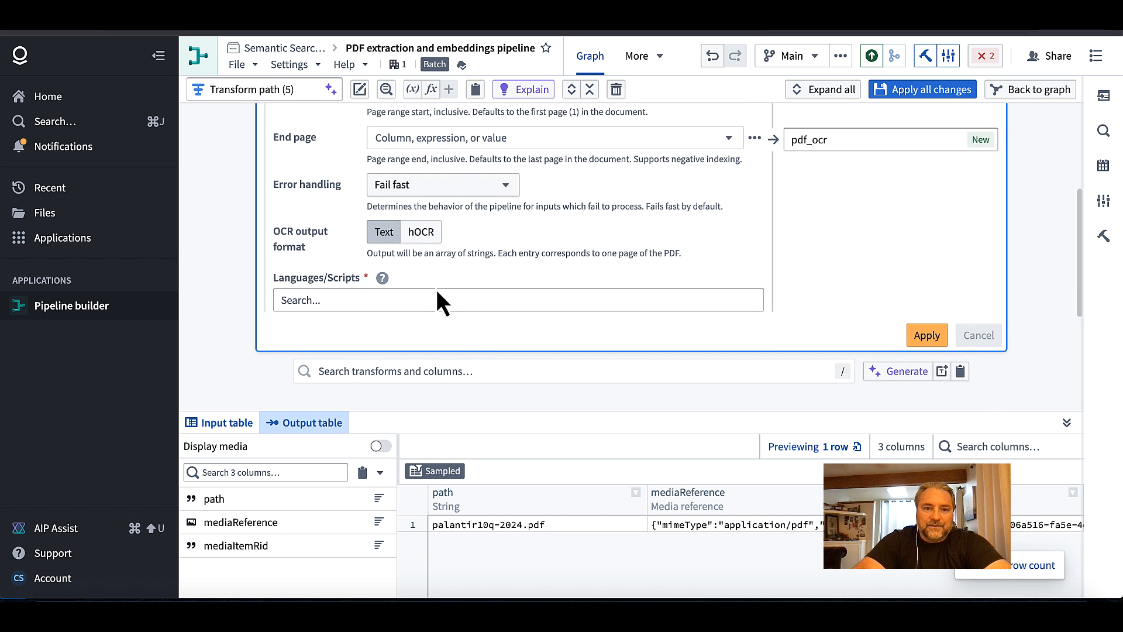
pyautogui.click(447, 299)
pyautogui.write('eng')
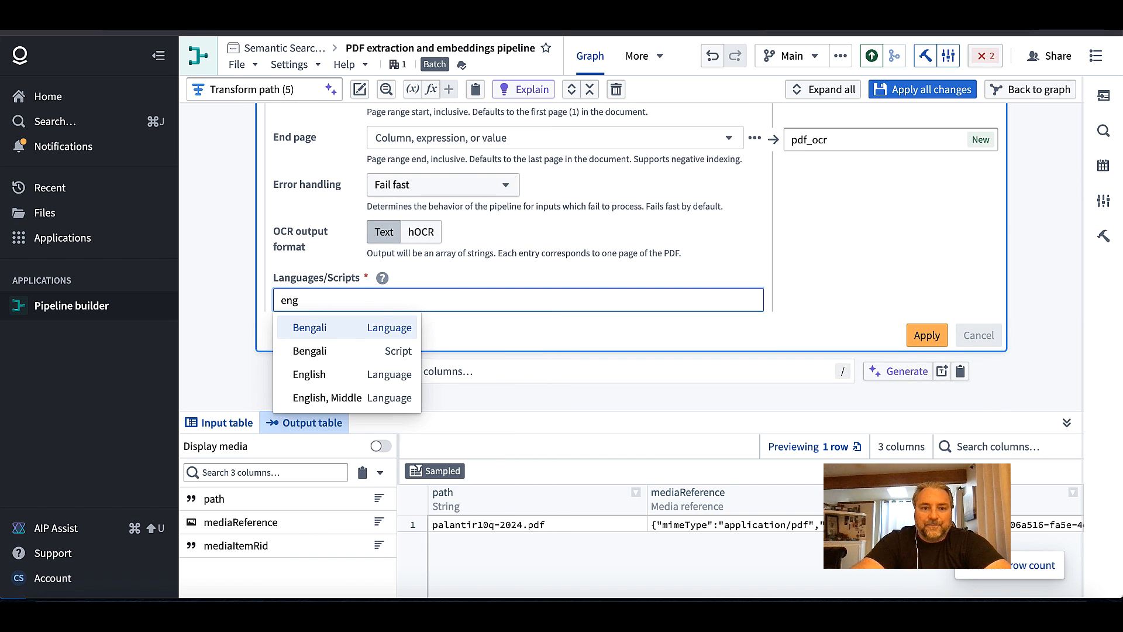
pyautogui.click(313, 375)
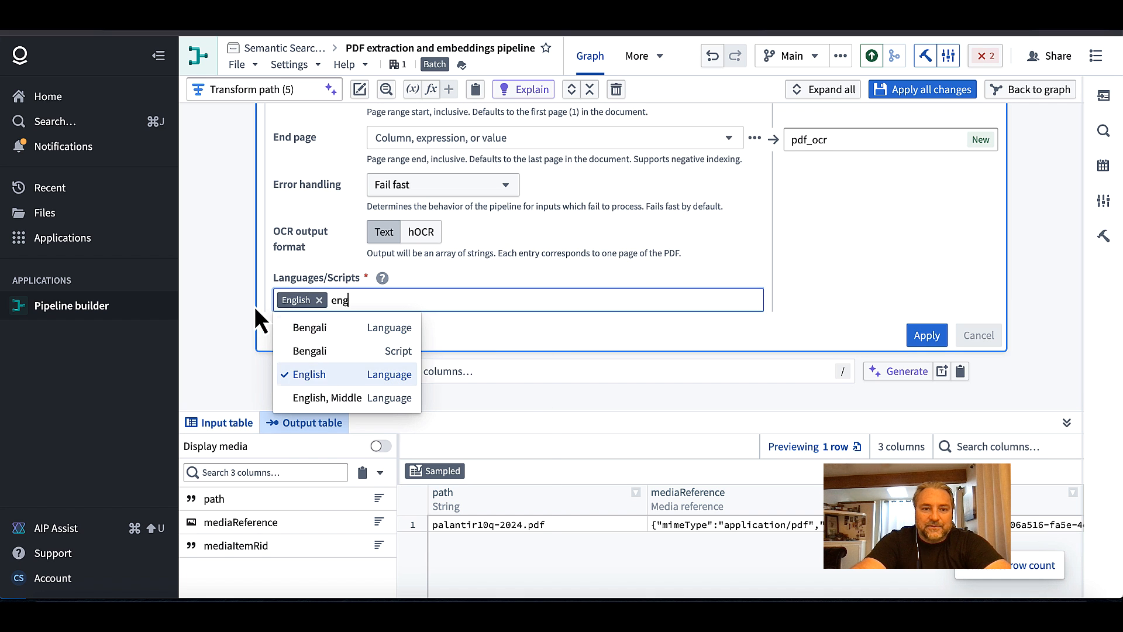
pyautogui.press('BackSpace')
pyautogui.press('BackSpace')
pyautogui.press('BackSpace')
pyautogui.click(232, 290)
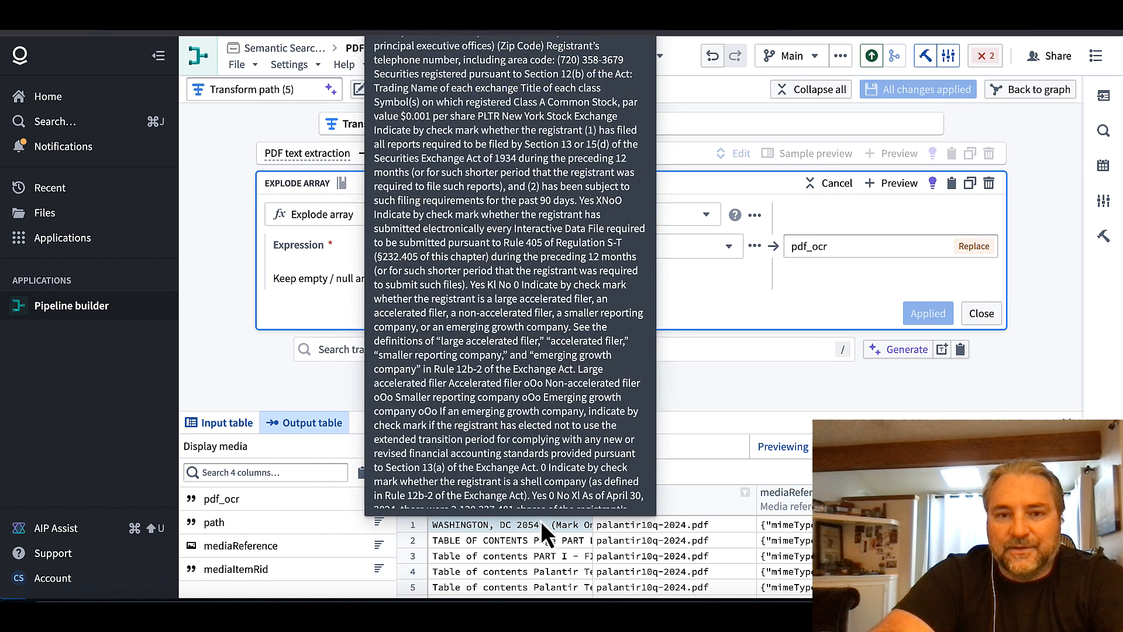
# - Inspect the extracted page text in the pdf_ocr rows of the Explode array output and return to the graph
pyautogui.moveTo(539, 545)
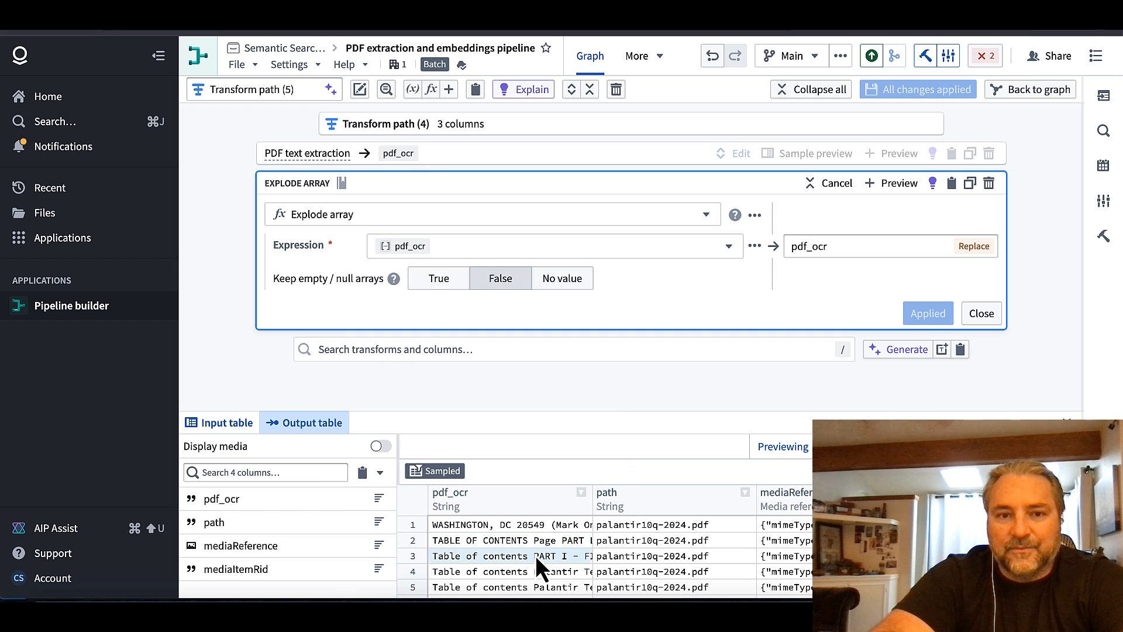
pyautogui.moveTo(531, 567)
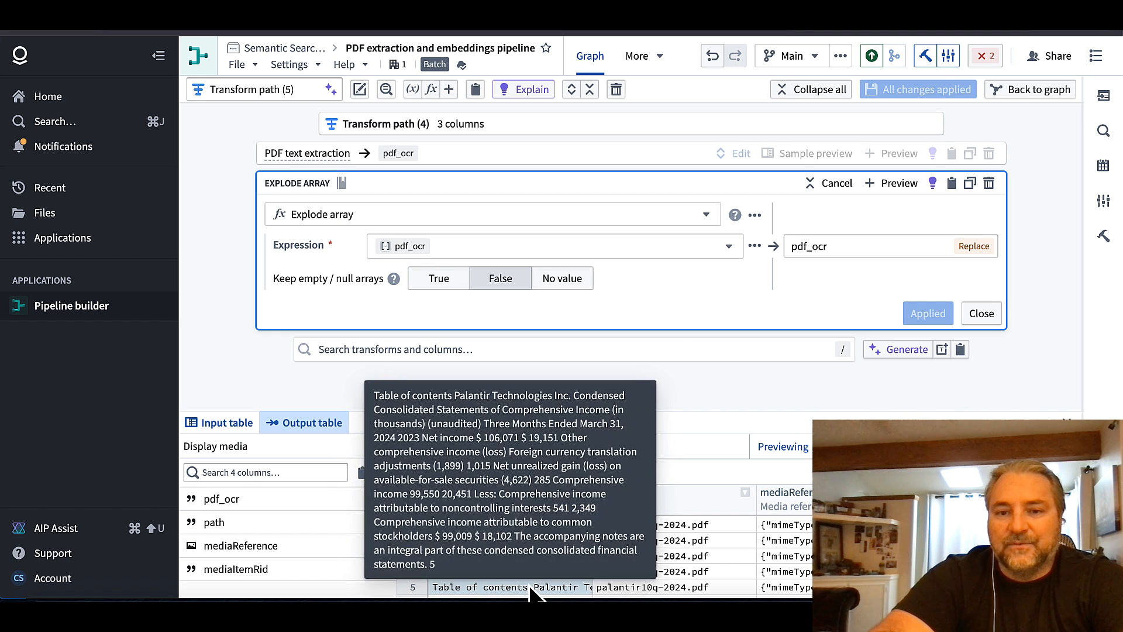
pyautogui.click(1044, 89)
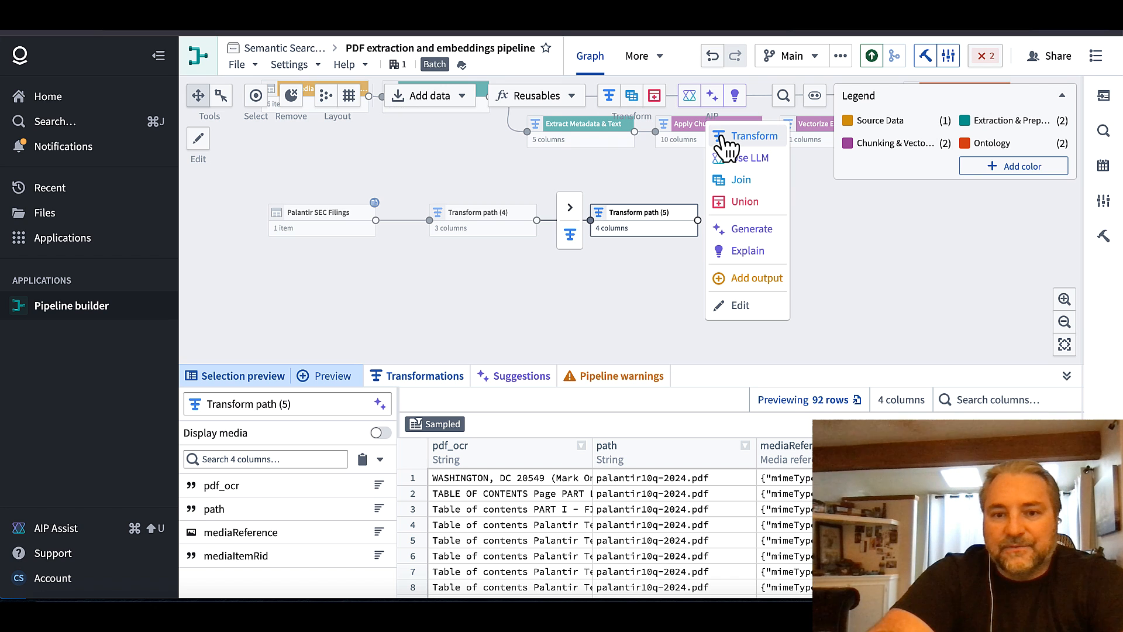
pyautogui.click(724, 138)
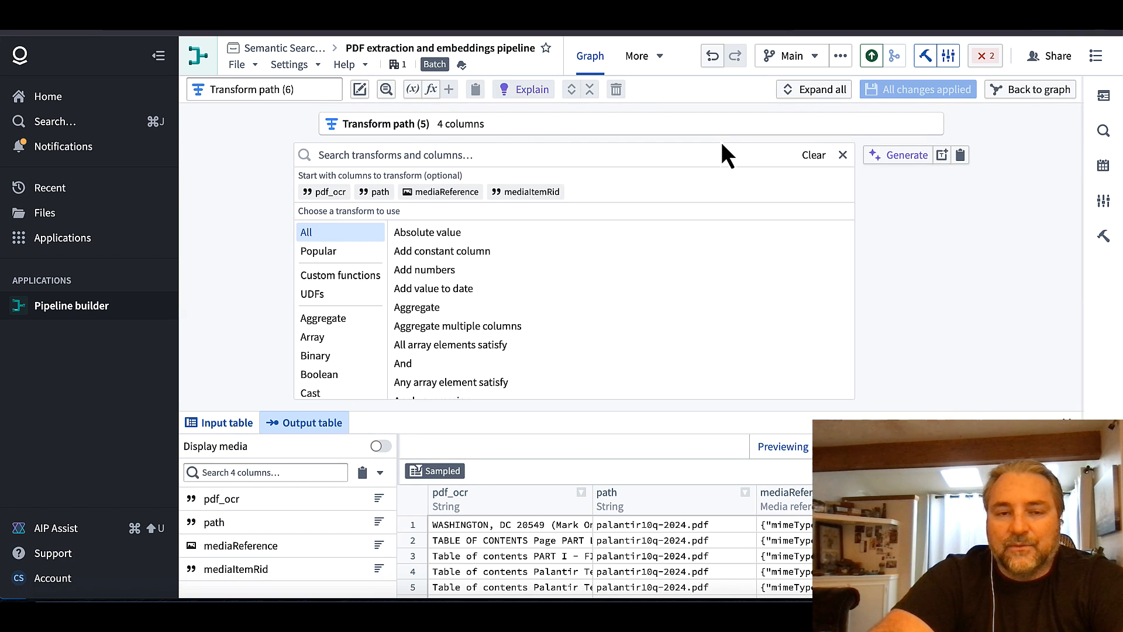
pyautogui.click(1021, 93)
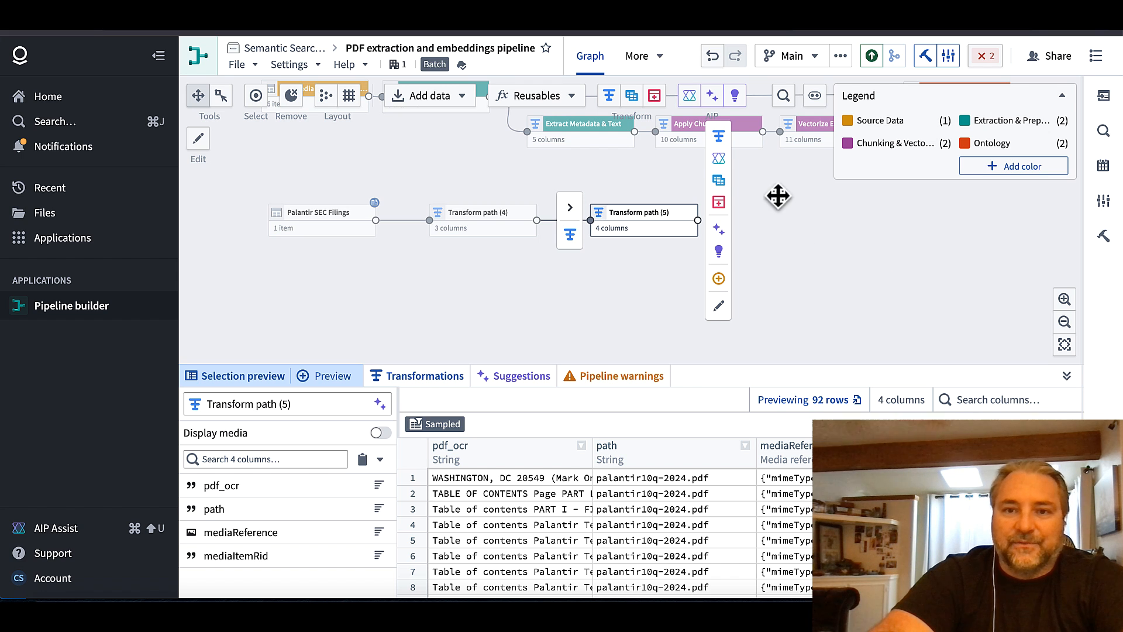
pyautogui.moveTo(728, 175)
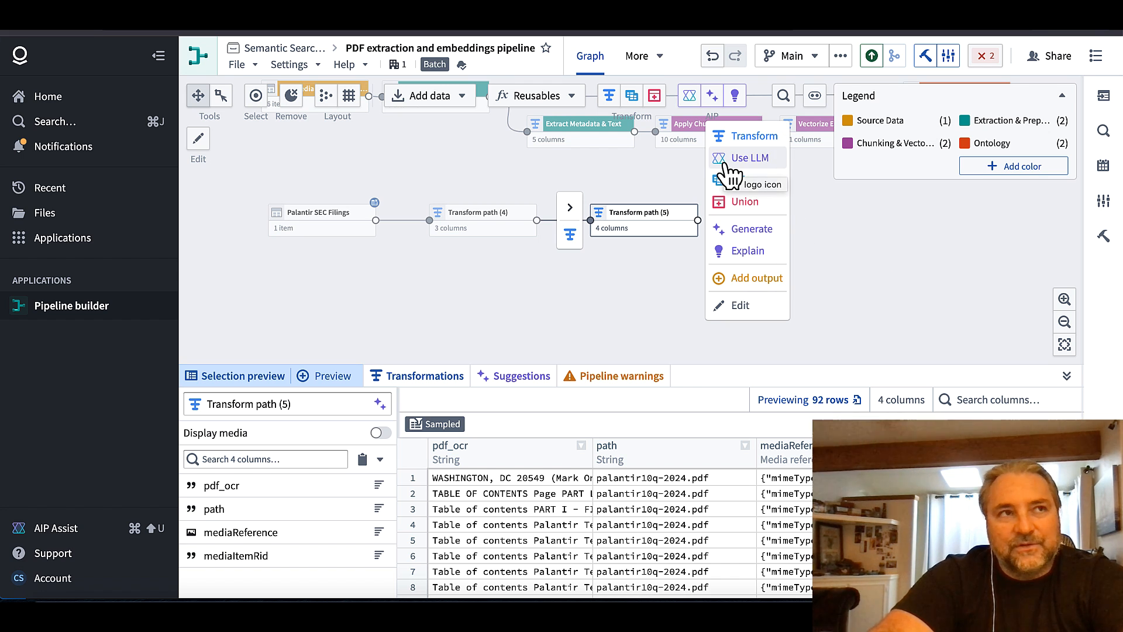
# - Add a Use LLM summarization after Transform path (5) with the context "You are a helpful AI research assistant helping do finacial due dilligence on Palantir technologies"
pyautogui.click(725, 163)
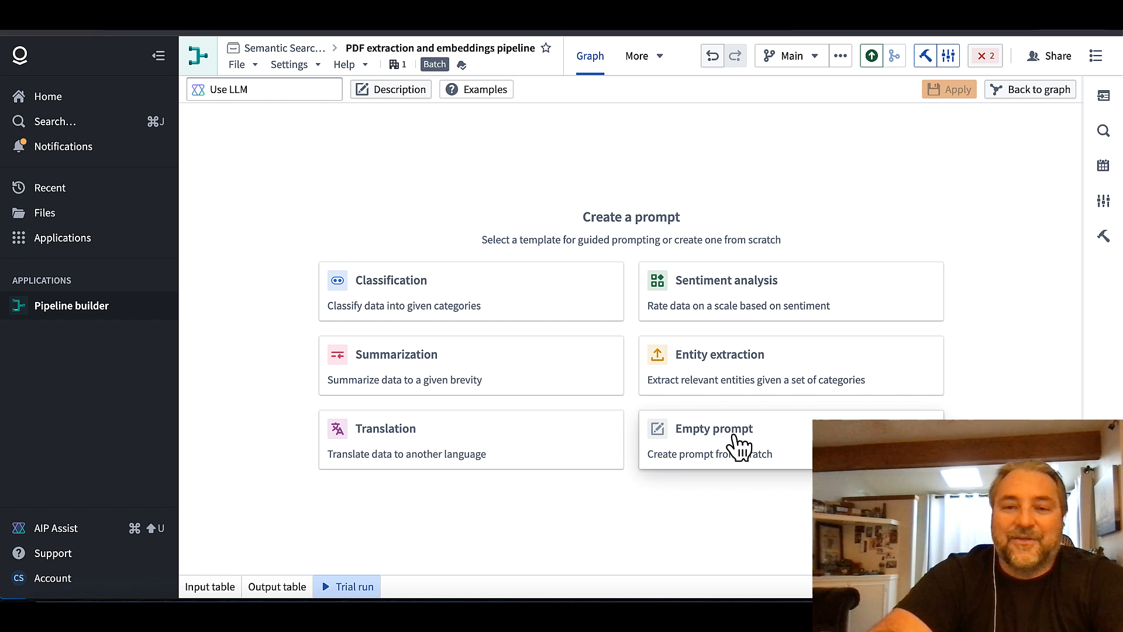
pyautogui.click(531, 387)
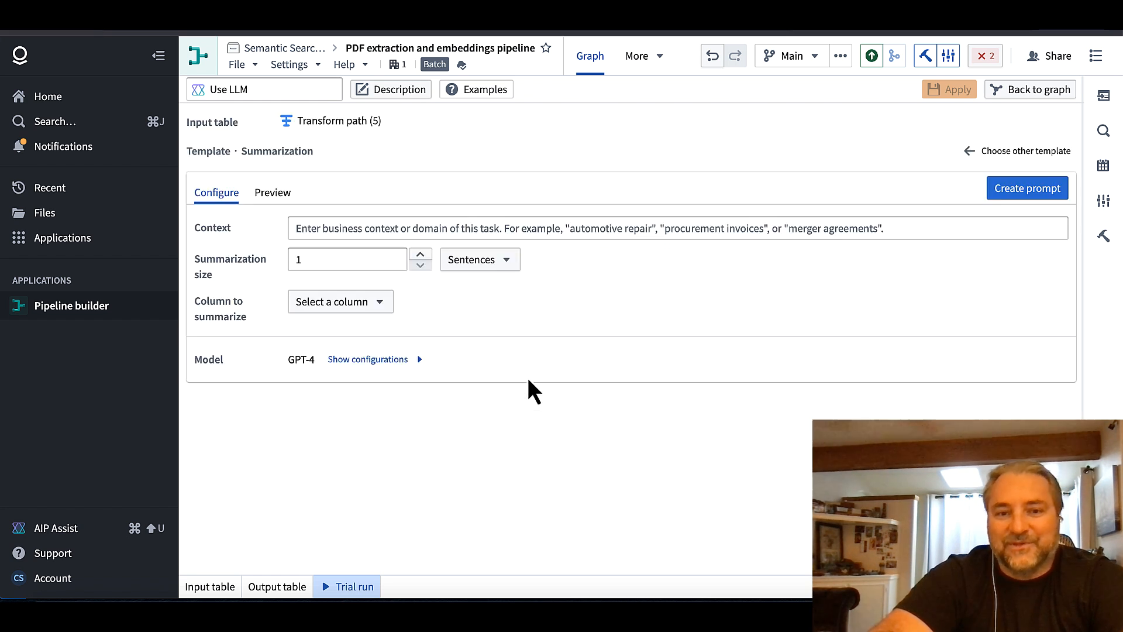
pyautogui.click(554, 226)
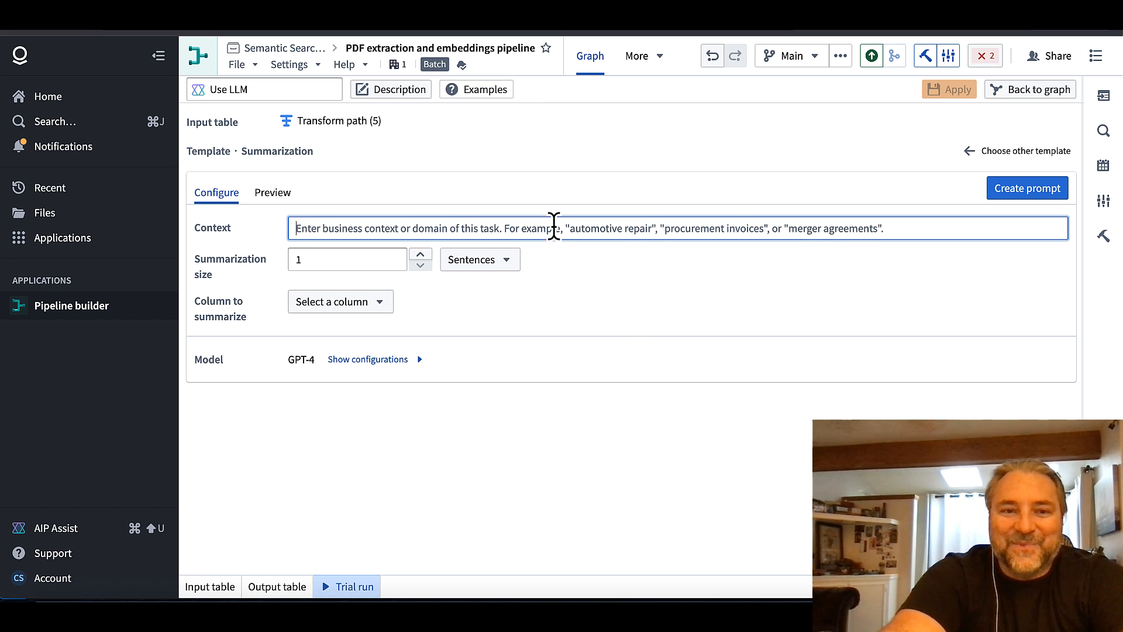
pyautogui.write('Y')
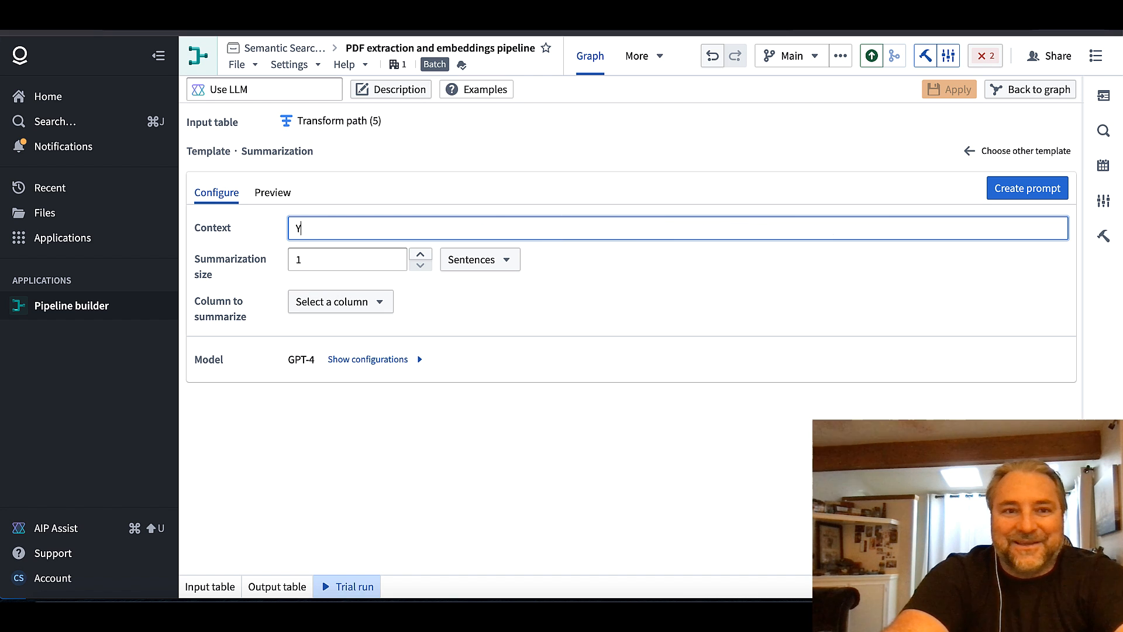
pyautogui.write('ou are a helpful AI a')
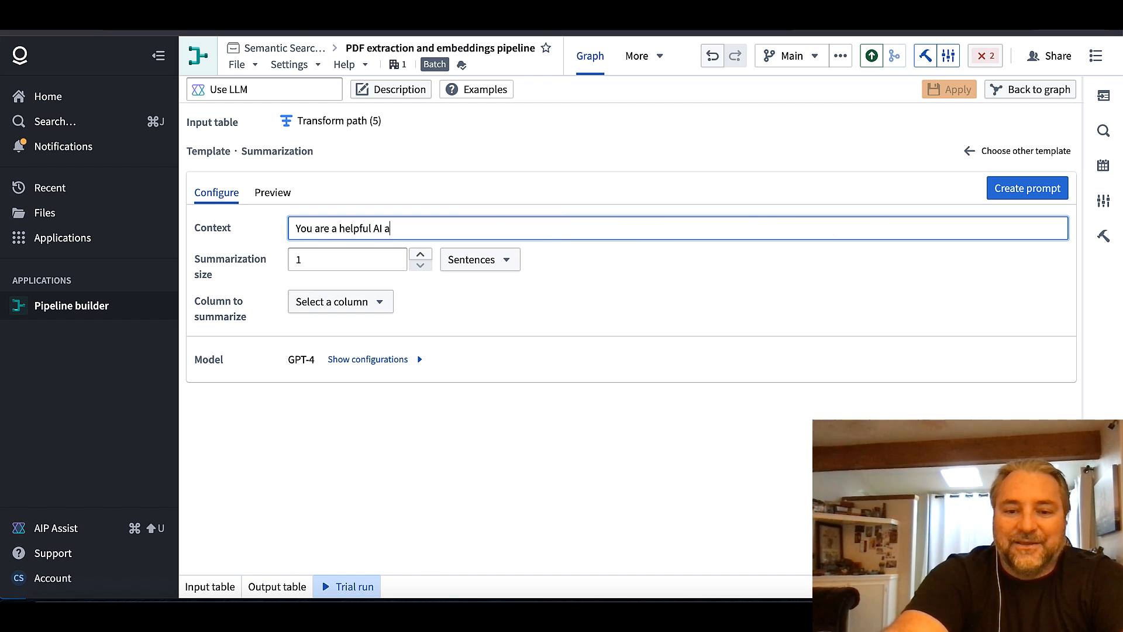
pyautogui.press('BackSpace')
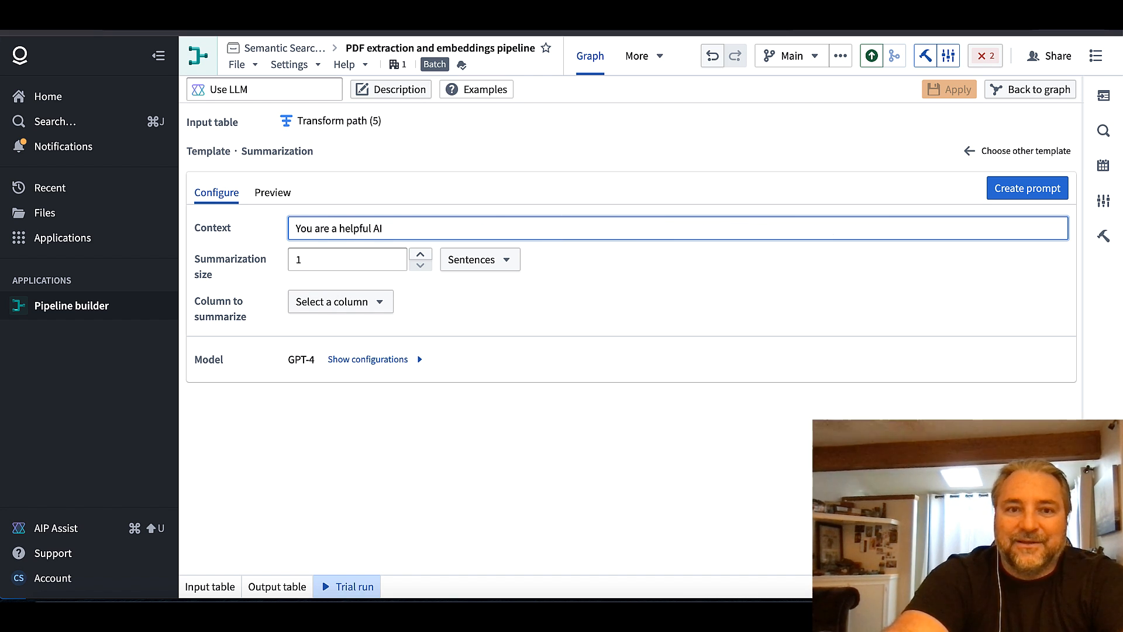
pyautogui.write('fin')
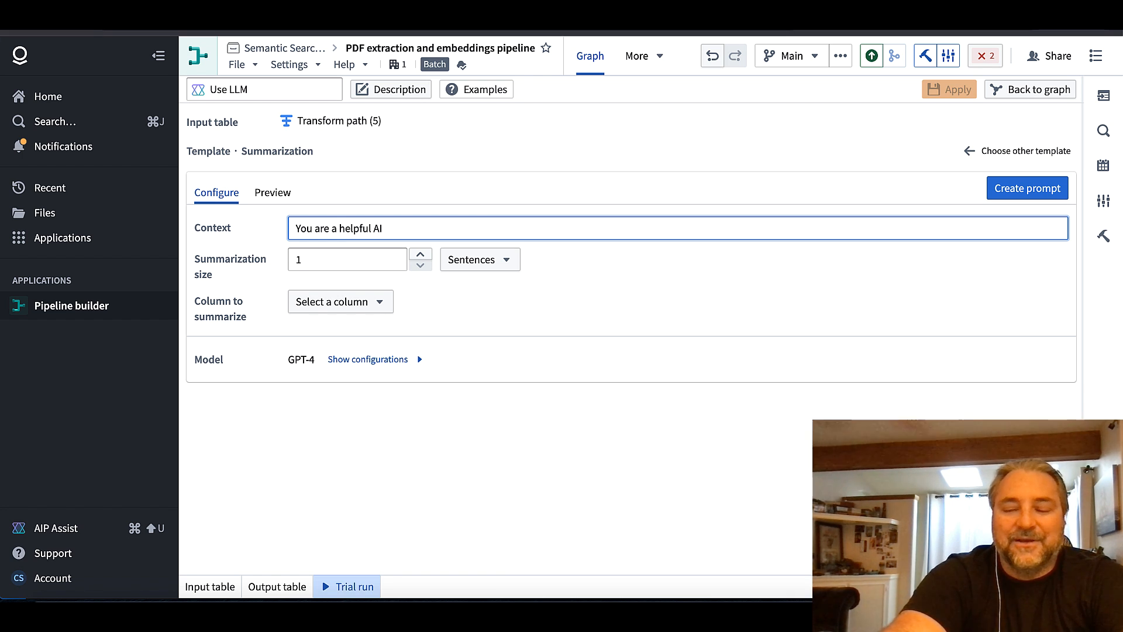
pyautogui.write('r')
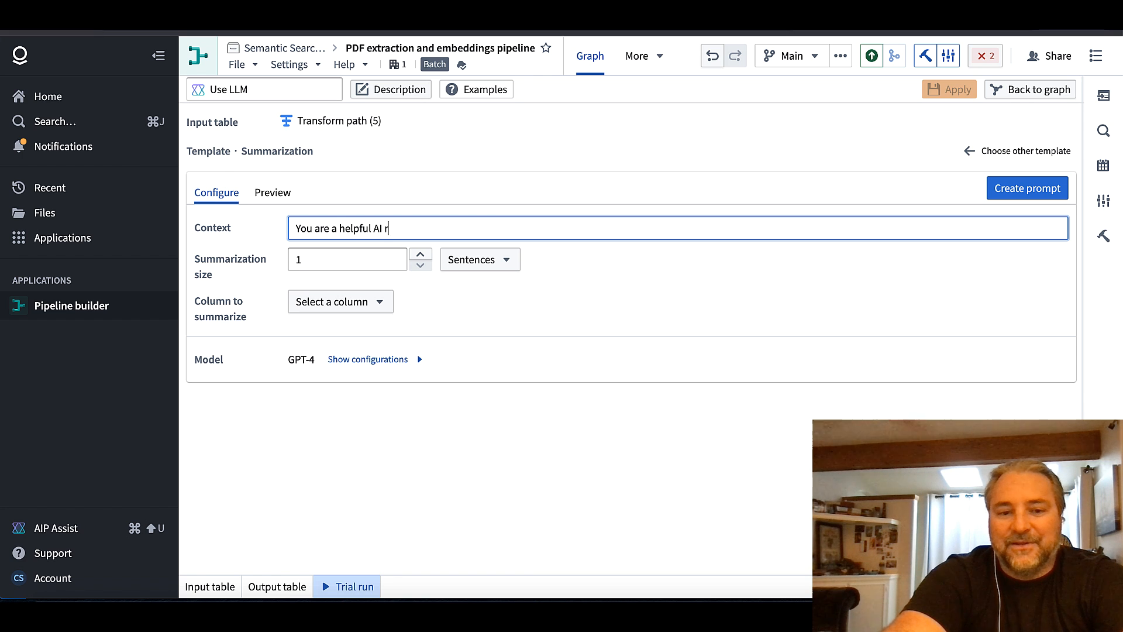
pyautogui.write('esearch assi')
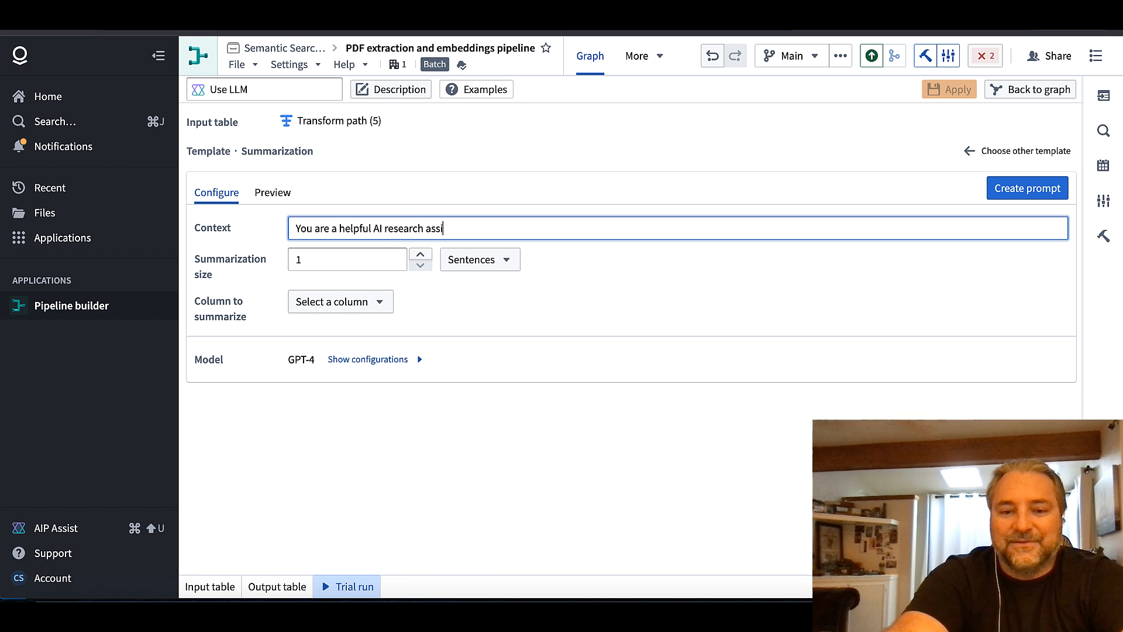
pyautogui.write('stant helpin')
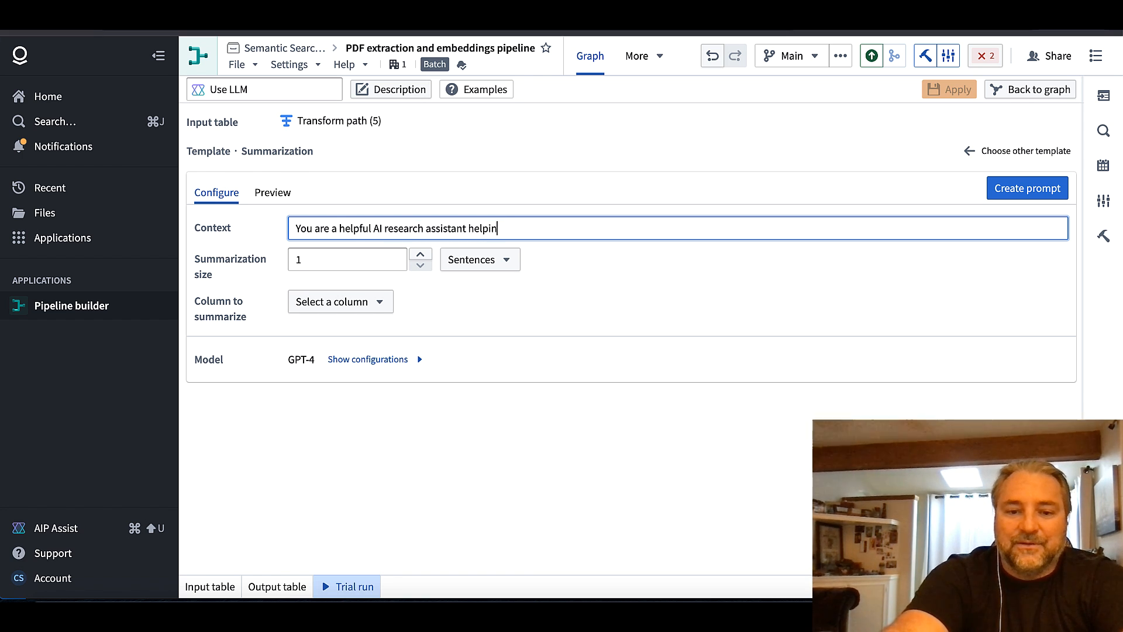
pyautogui.write('g do fin')
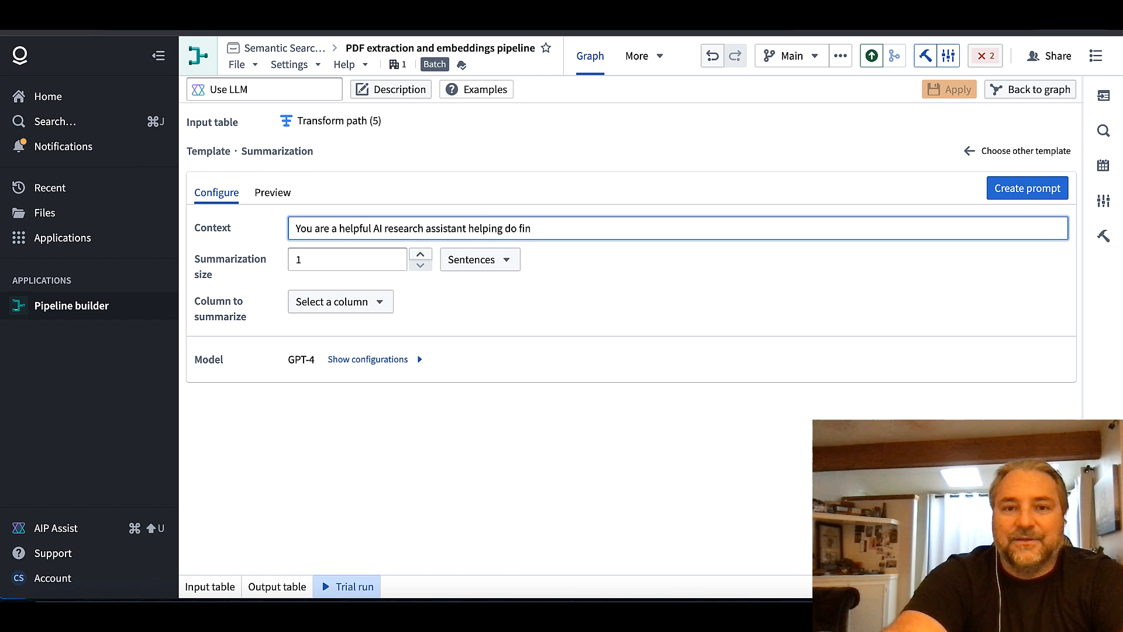
pyautogui.write('acial ')
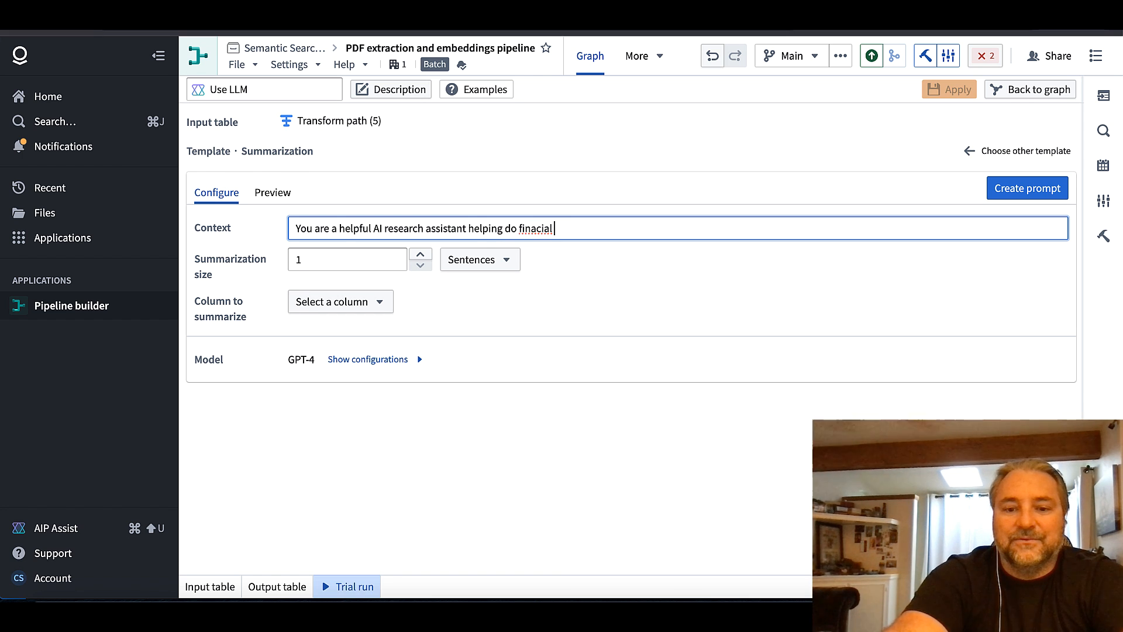
pyautogui.write('due dilligence')
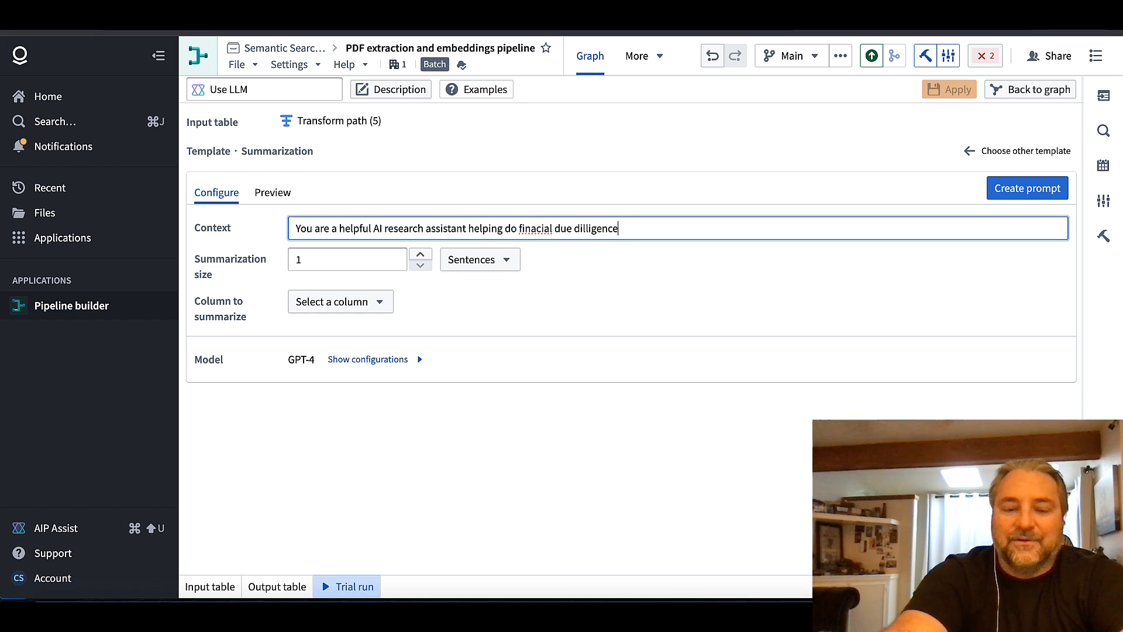
pyautogui.write(' on Palantir ')
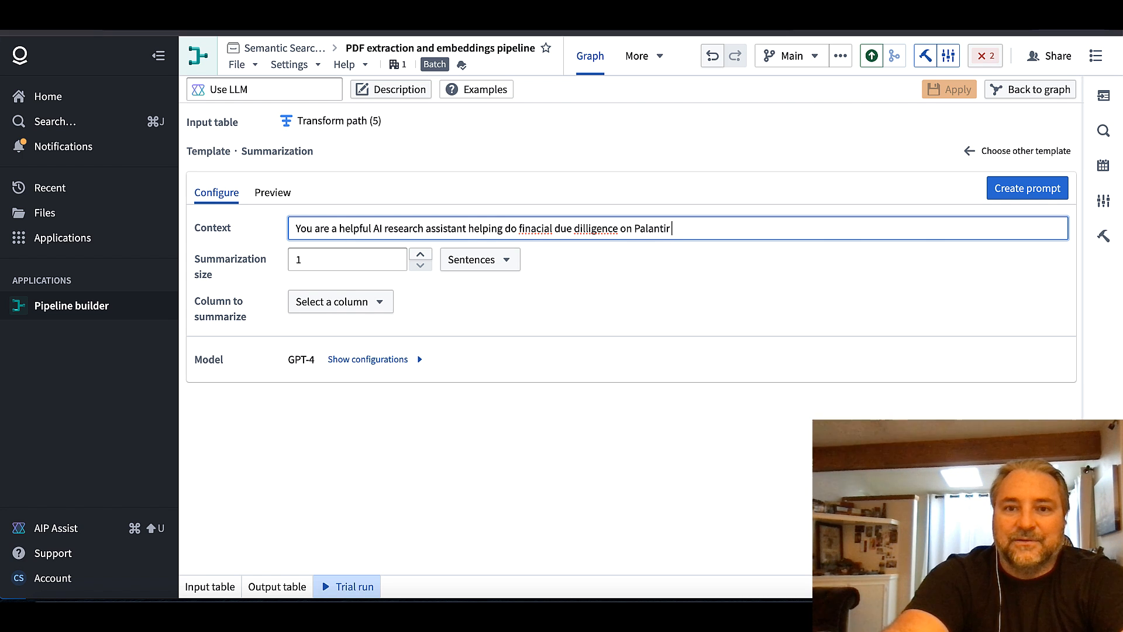
pyautogui.write('technolo')
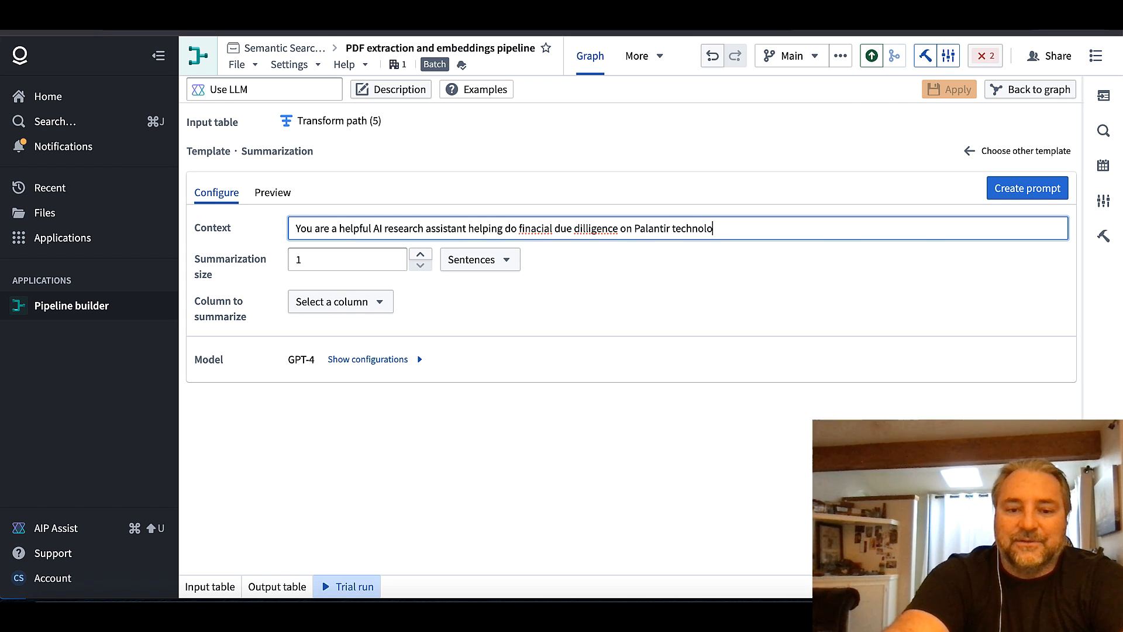
pyautogui.write('gies')
# - Correct the summarization context's wording to "financial", "diligence" and a capitalized "Technologies"
pyautogui.rightClick(602, 228)
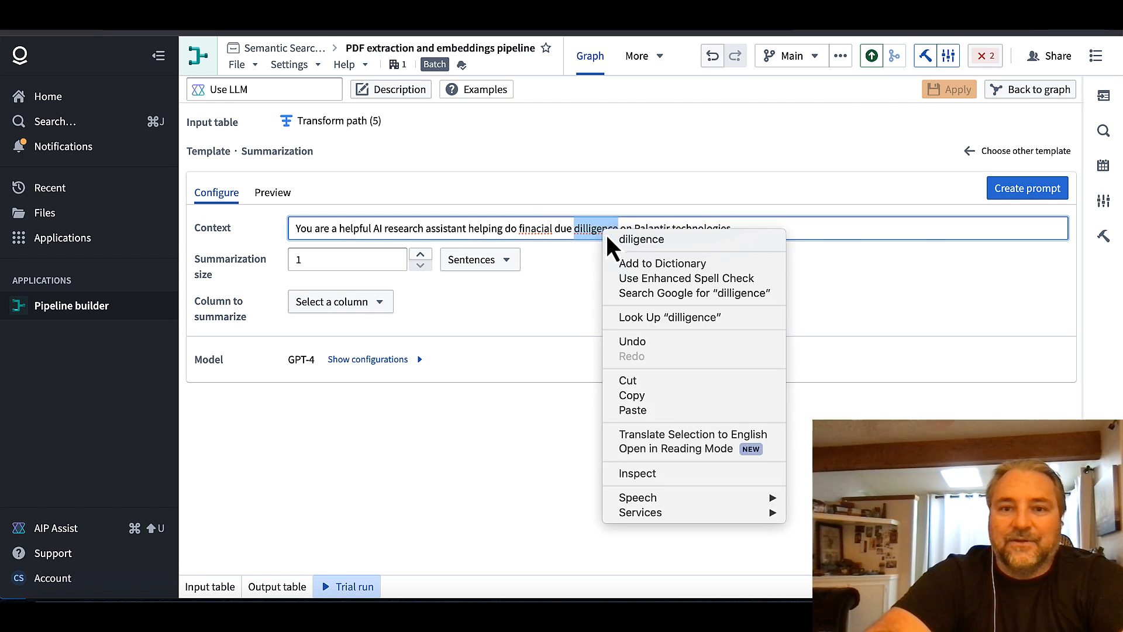
pyautogui.click(607, 239)
pyautogui.rightClick(534, 228)
pyautogui.click(544, 235)
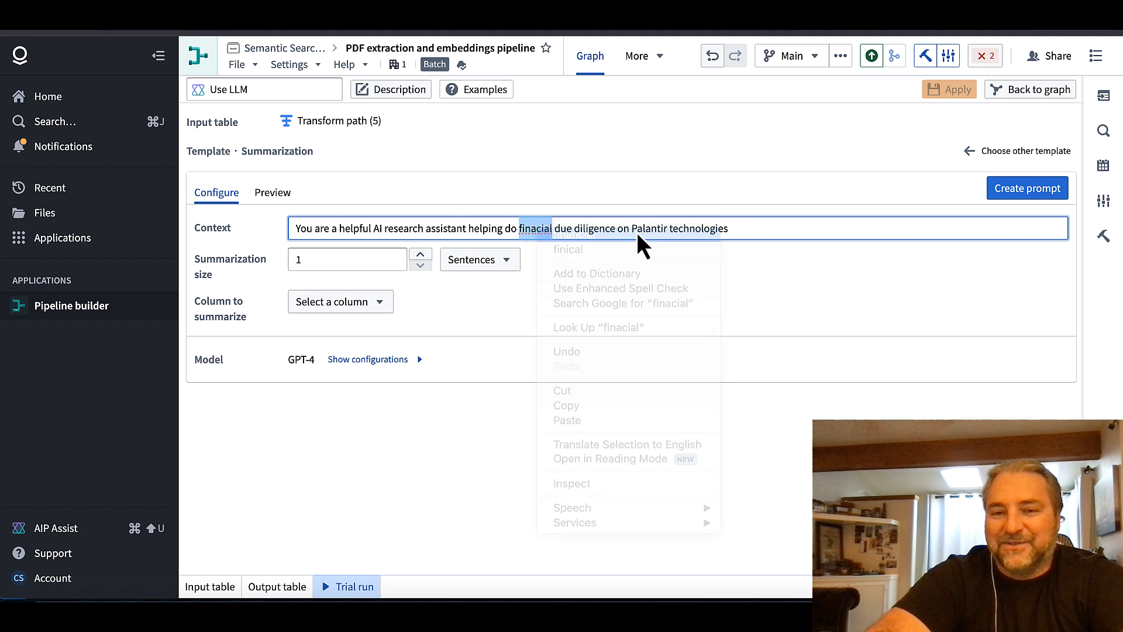
pyautogui.click(678, 228)
pyautogui.press('BackSpace')
pyautogui.write('T')
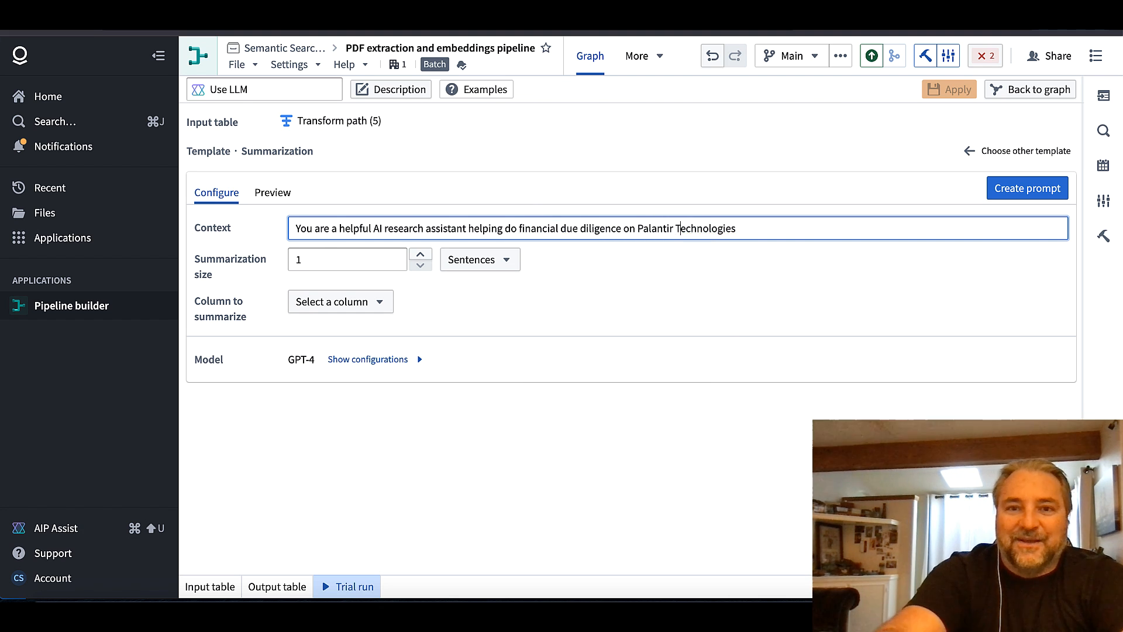
pyautogui.click(659, 267)
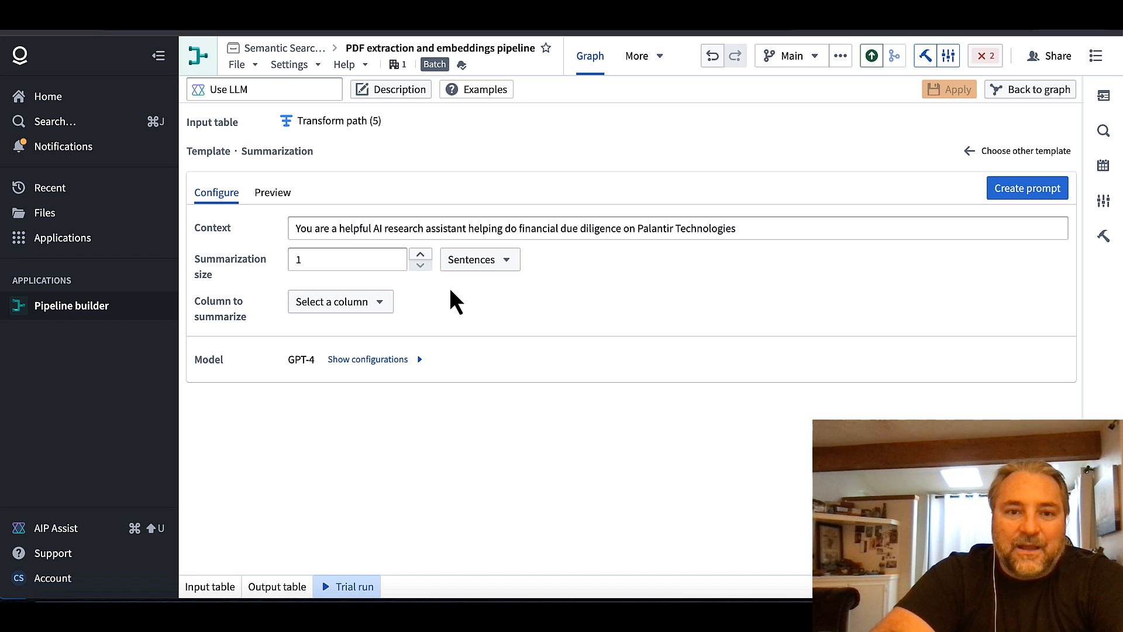
# - Set the summarization size to 5 sentences with pdf_ocr as the column to summarize, and create and apply the prompt
pyautogui.click(420, 255)
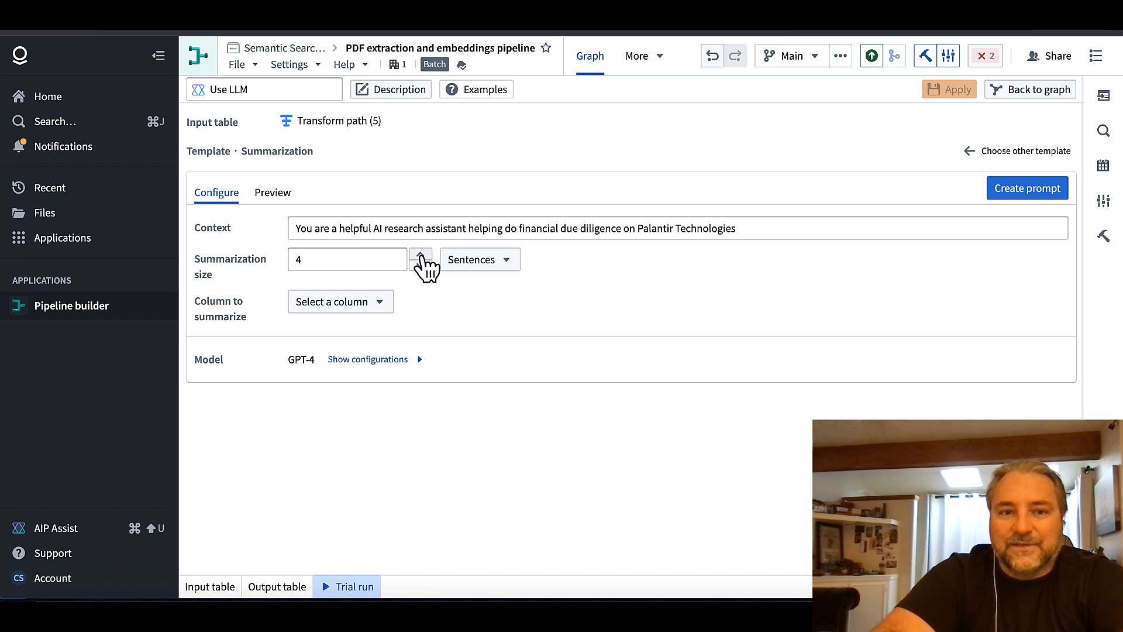
pyautogui.click(420, 255)
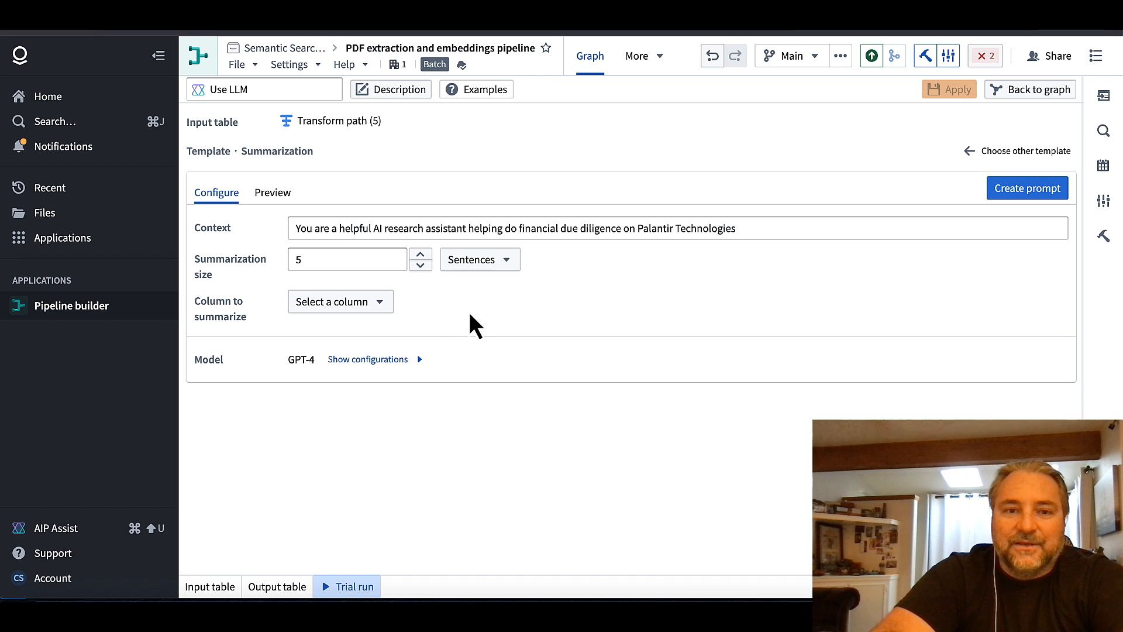
pyautogui.click(384, 304)
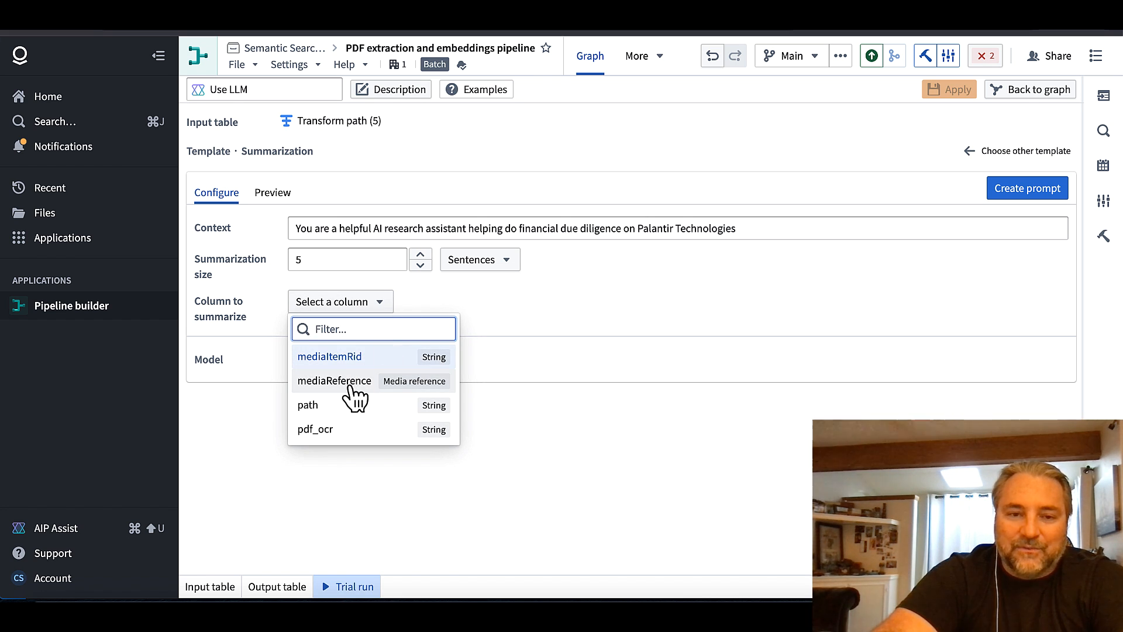
pyautogui.click(332, 429)
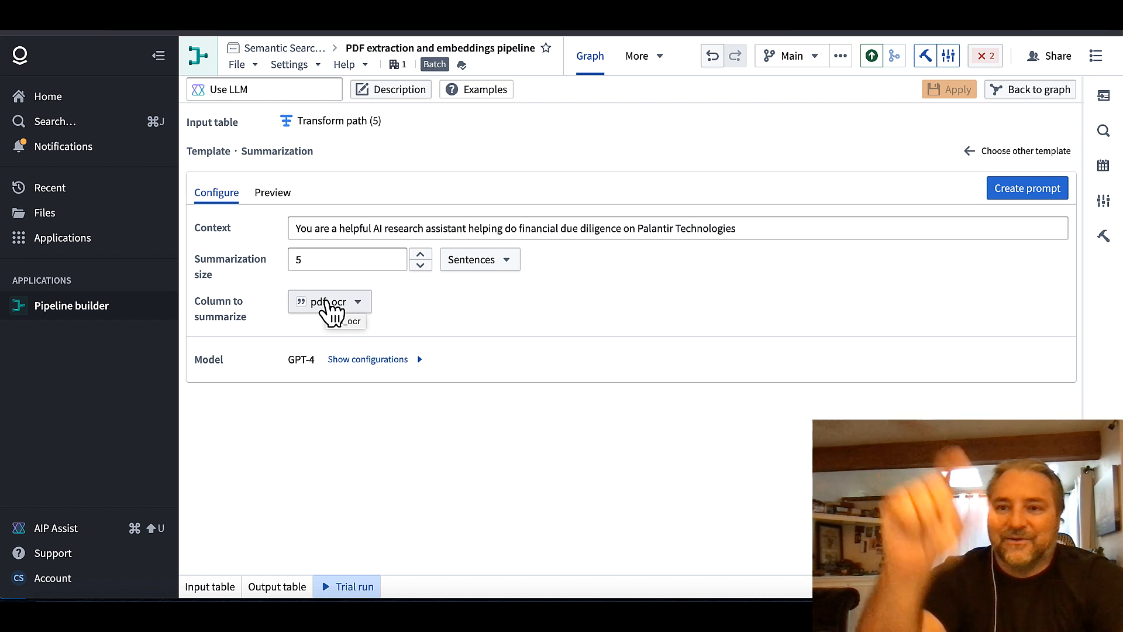
pyautogui.click(1032, 193)
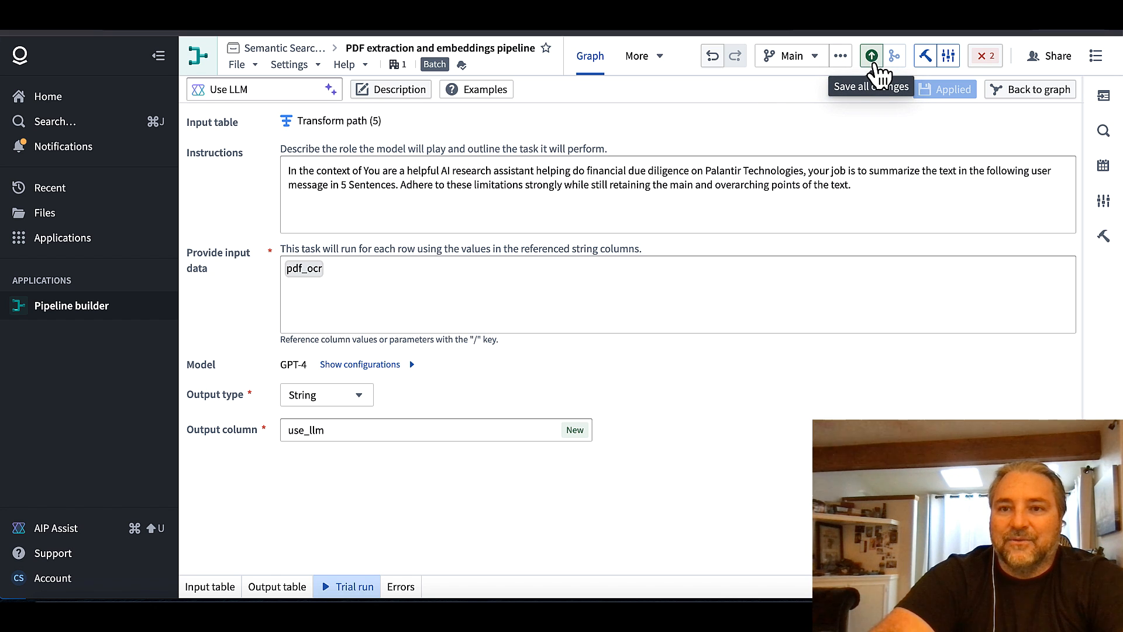
# - Save all pipeline changes from the graph and widen the preview's use_llm column to read the generated summaries
pyautogui.click(1034, 91)
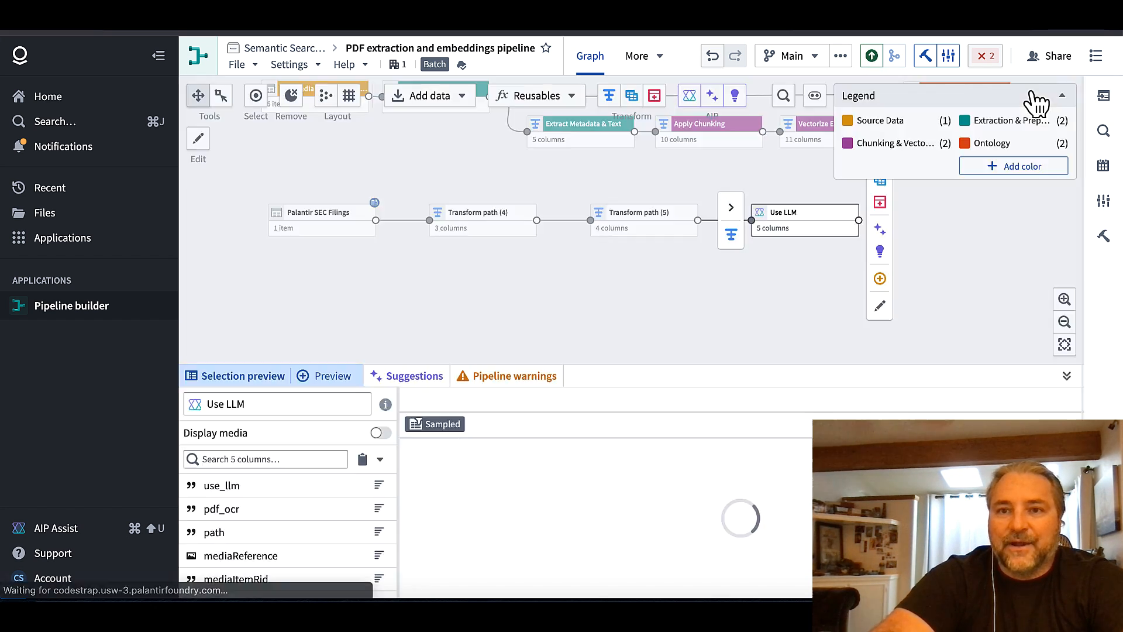
pyautogui.click(873, 64)
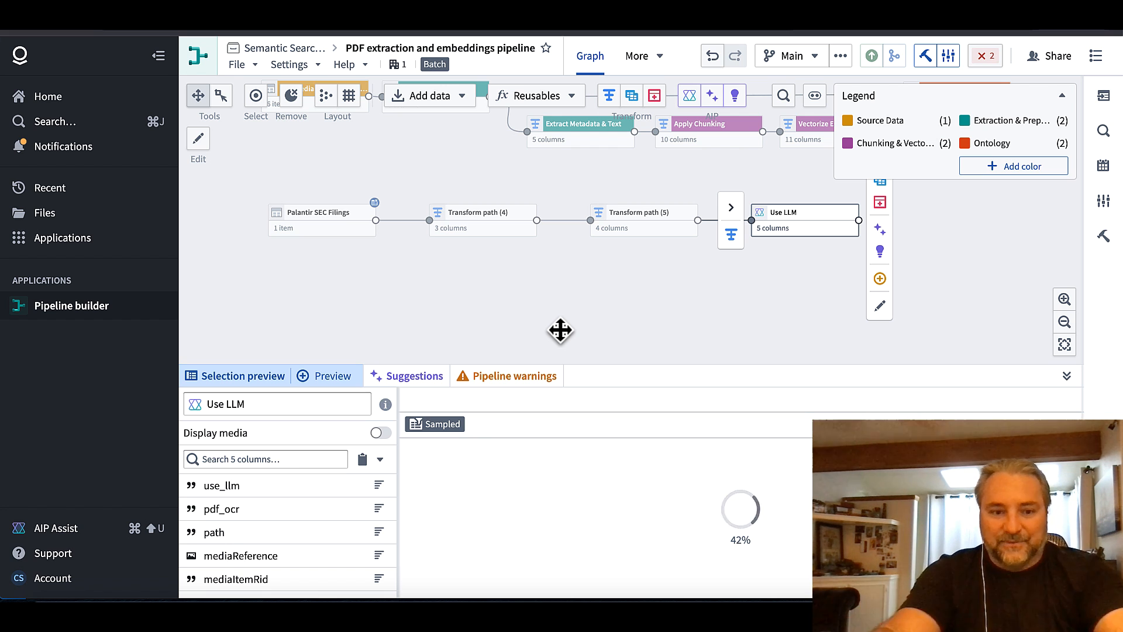
pyautogui.press('shift')
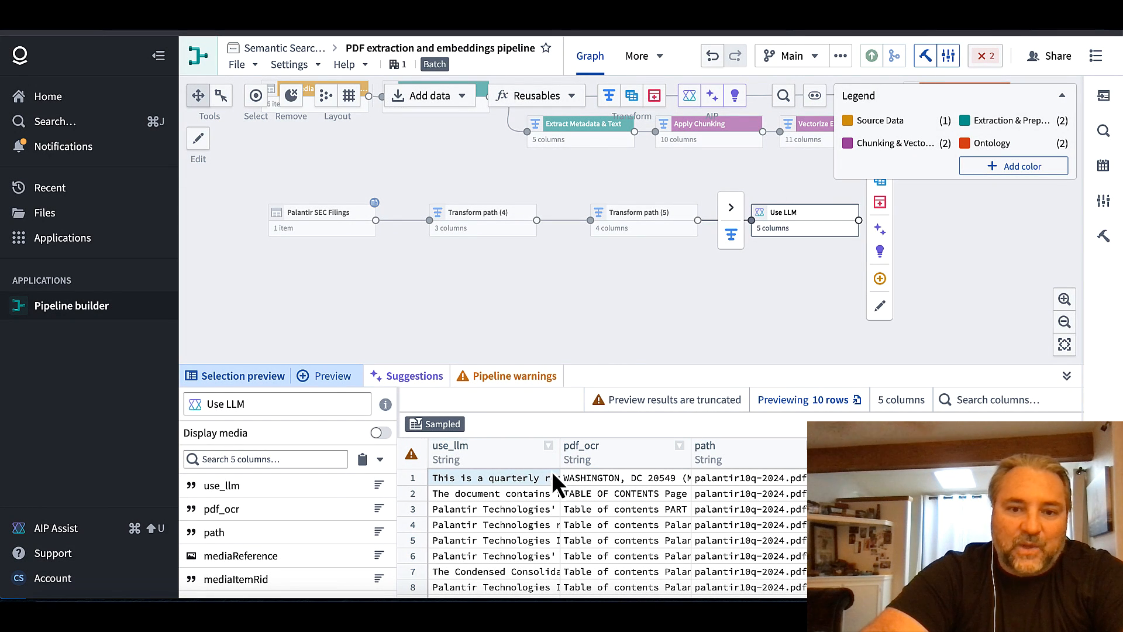
pyautogui.moveTo(557, 458); pyautogui.dragTo(702, 459)
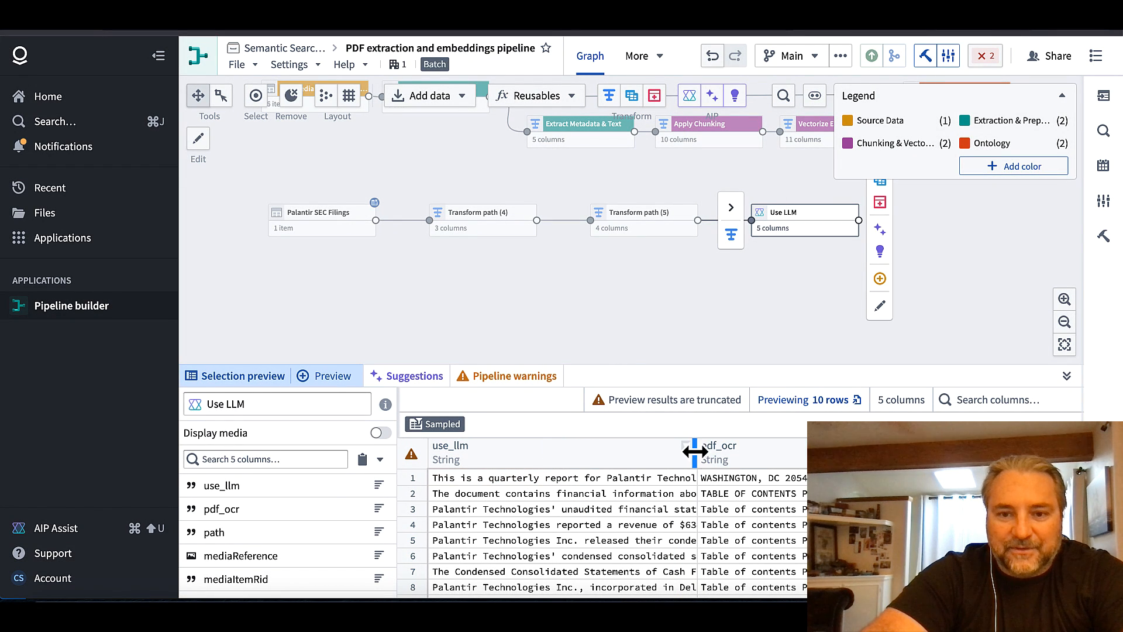
pyautogui.moveTo(780, 452); pyautogui.dragTo(831, 454)
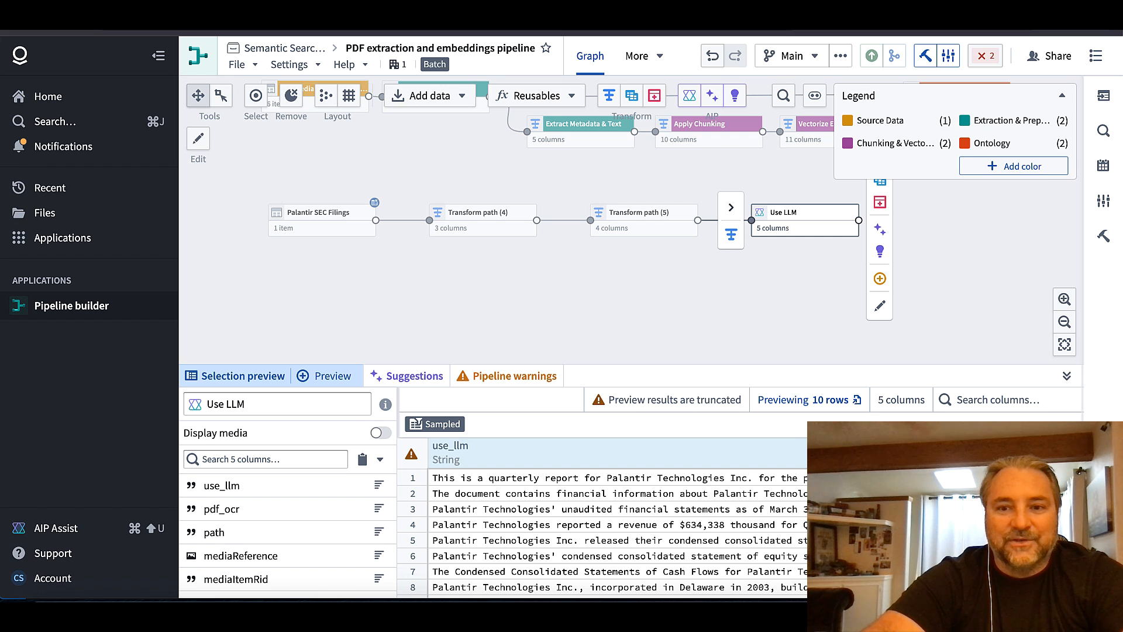
# - Add a transform path after the Use LLM node and choose Text to embeddings as its transform
pyautogui.moveTo(930, 270); pyautogui.dragTo(809, 286)
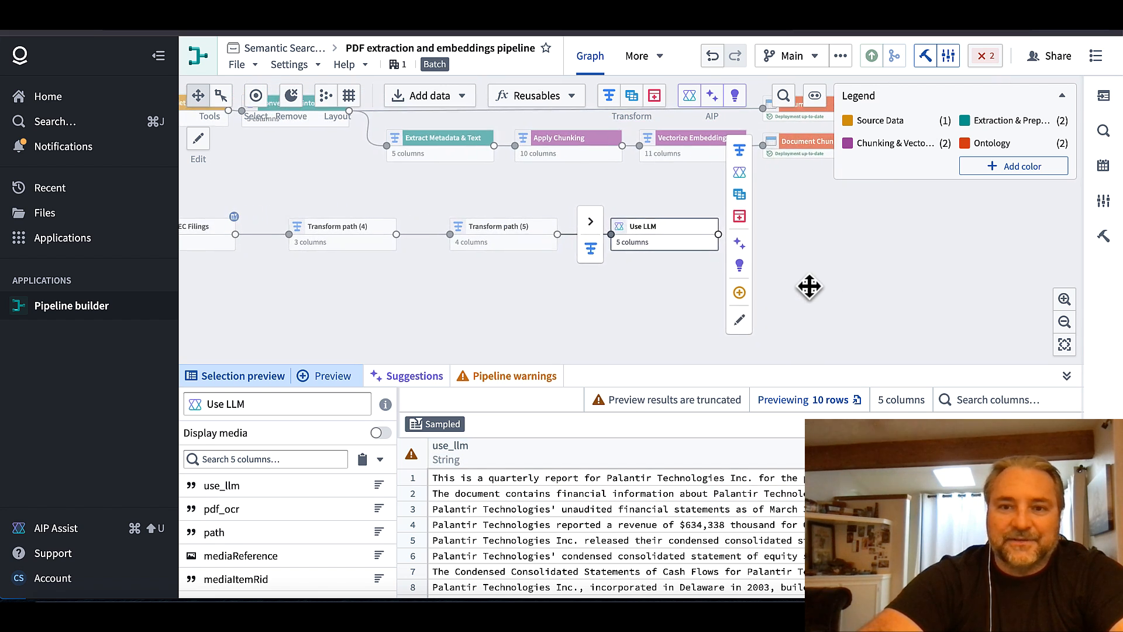
pyautogui.click(762, 161)
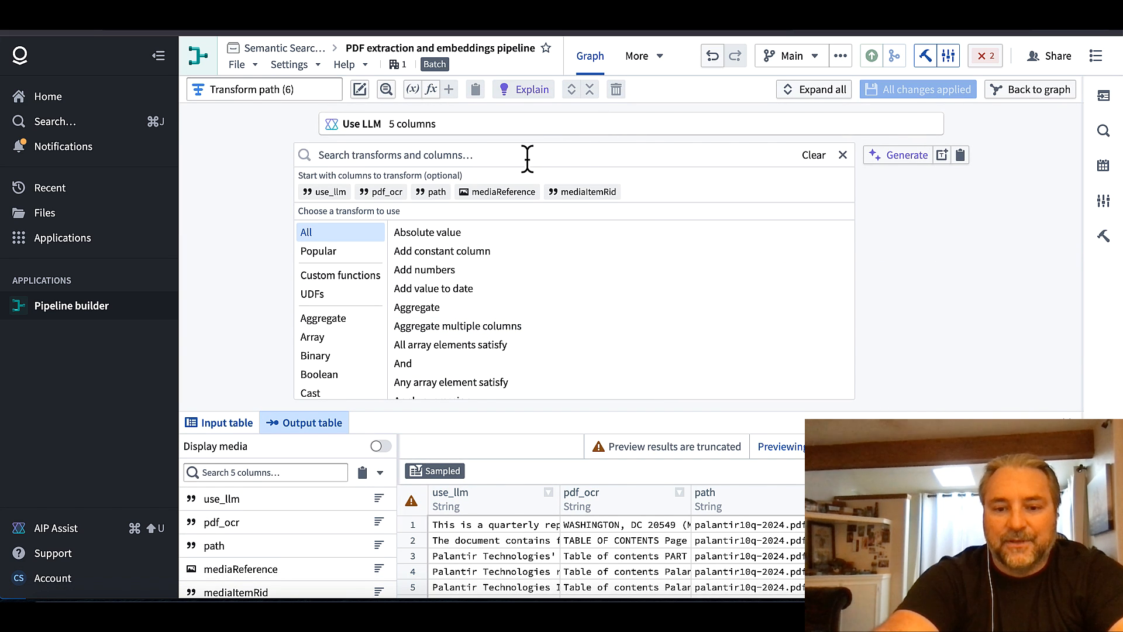
pyautogui.write('embe')
pyautogui.click(480, 181)
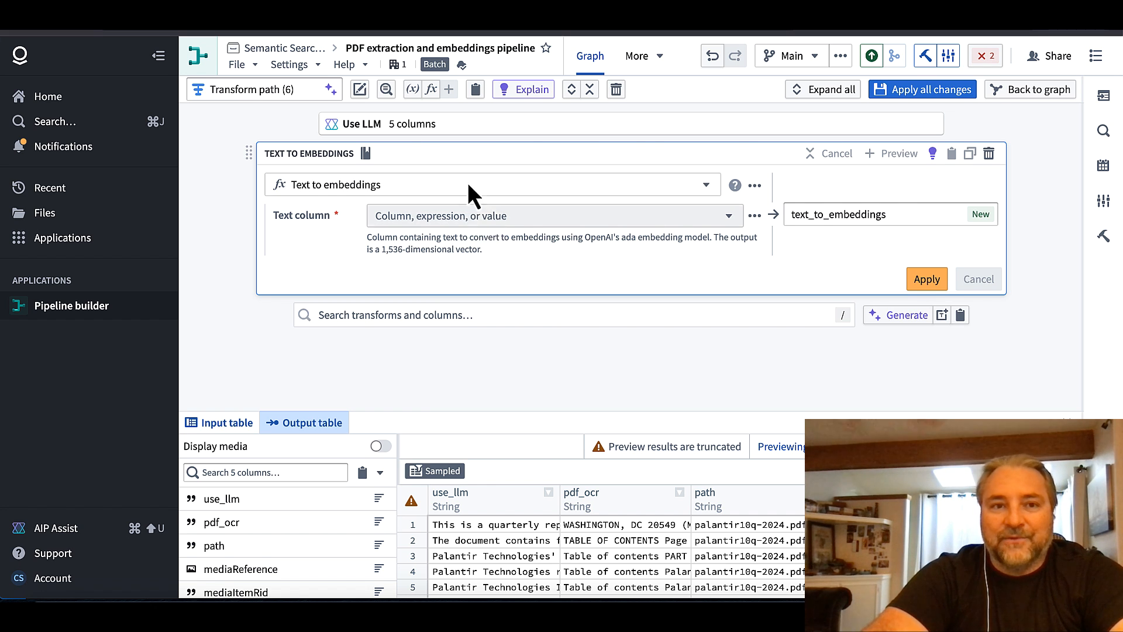
# - Rename the new transform path as Generate Embeddings
pyautogui.click(359, 90)
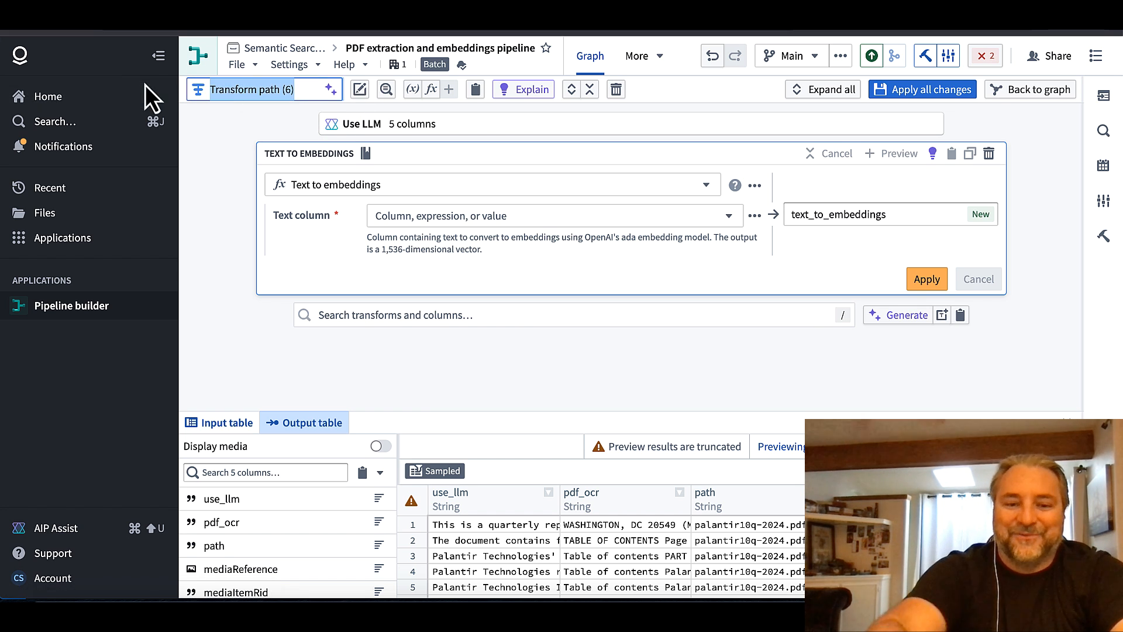
pyautogui.write('Generate E')
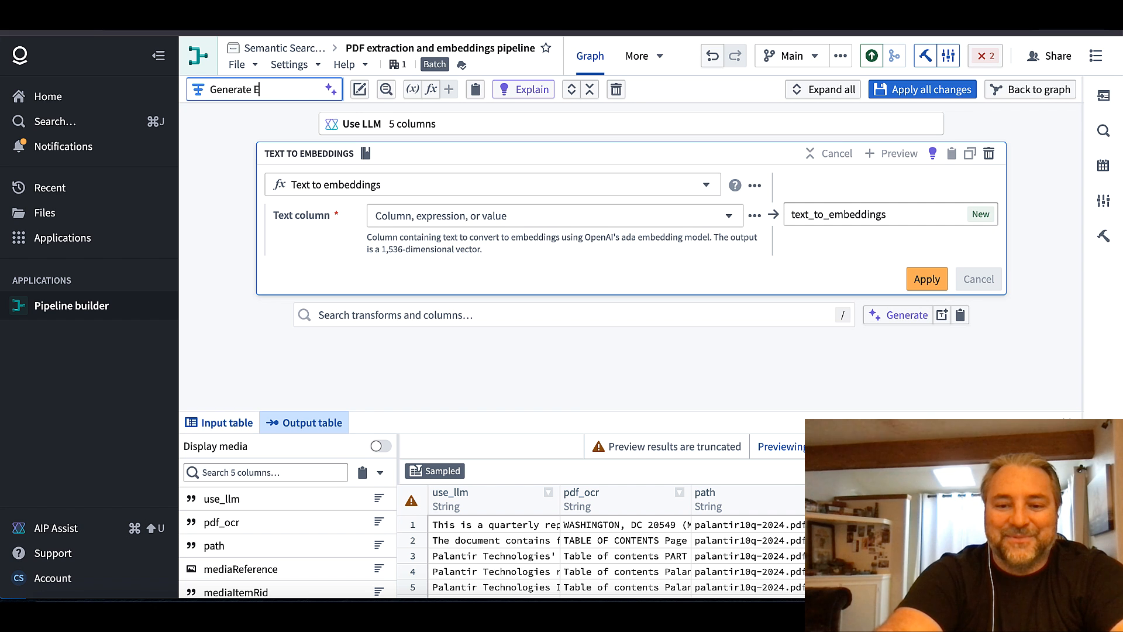
pyautogui.write('mbeddings')
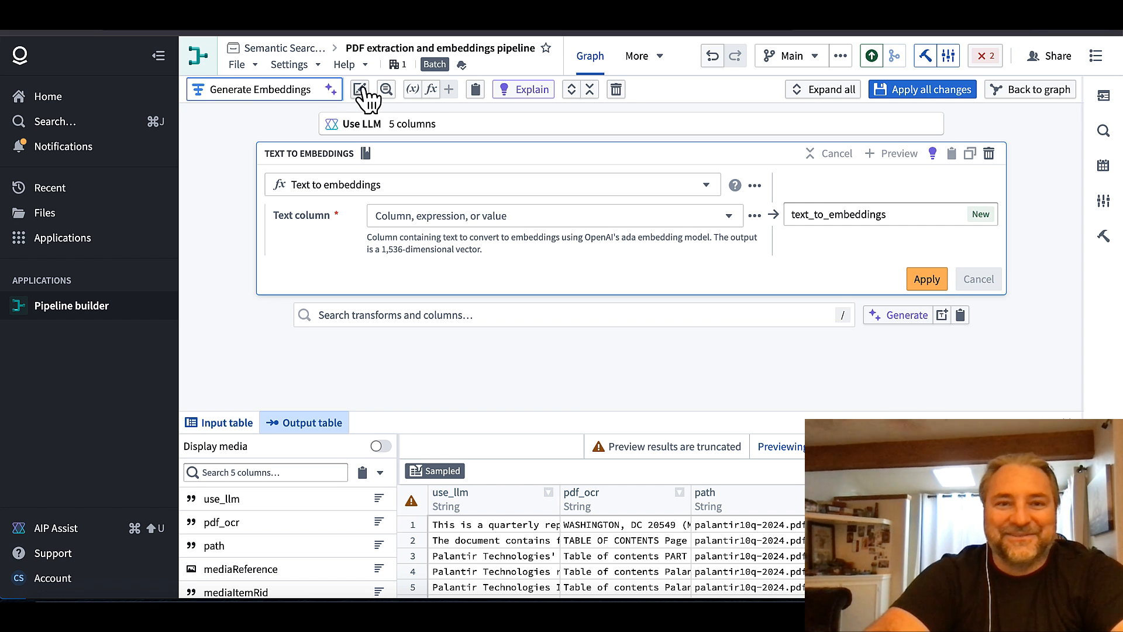
# - Give the Generate Embeddings path the description "This block generates embeddings using text-ada-2"
pyautogui.click(360, 90)
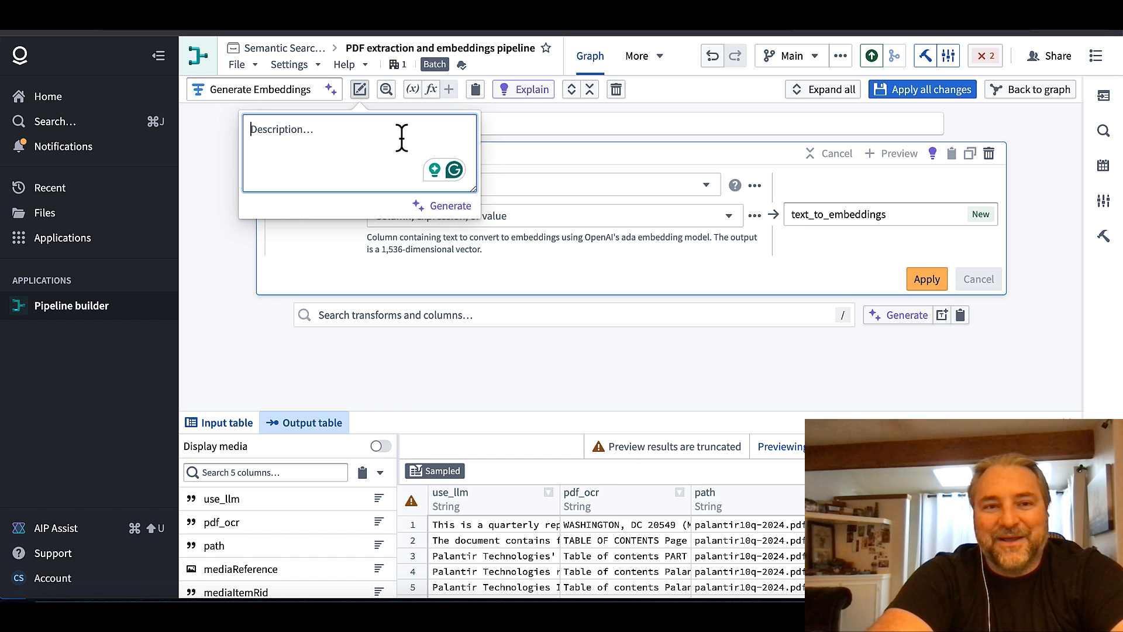
pyautogui.write('This bl')
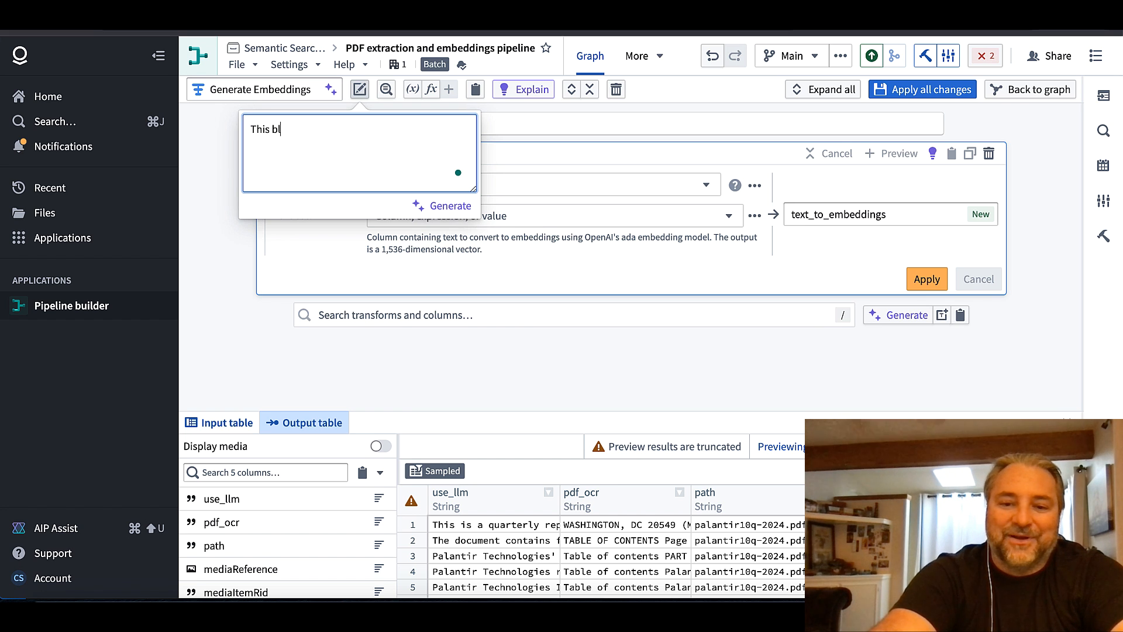
pyautogui.write('ock gener')
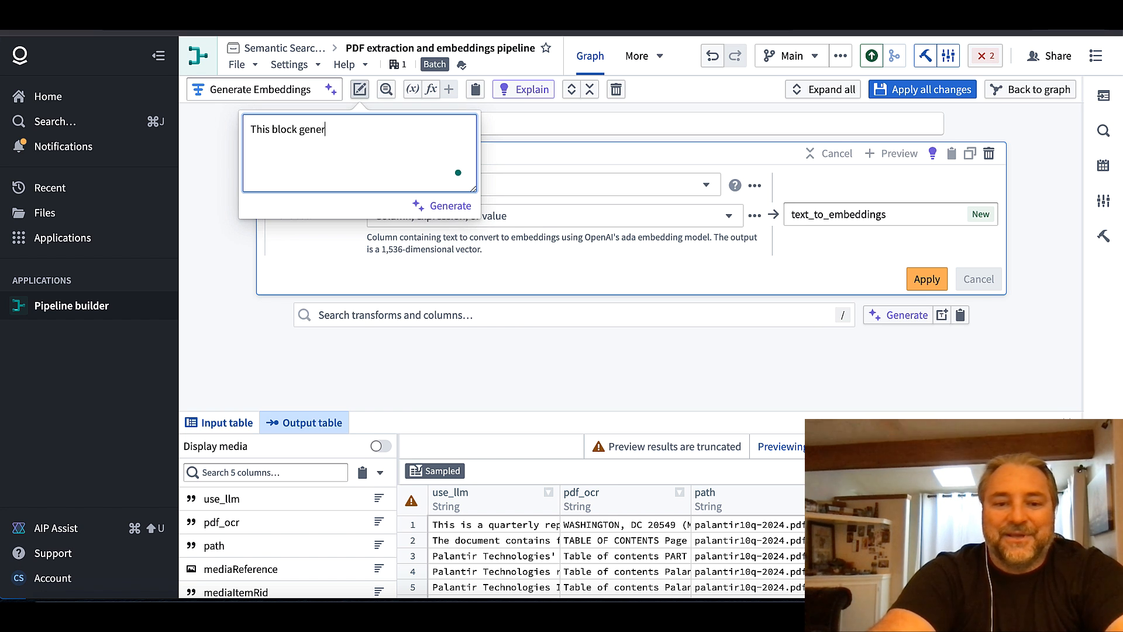
pyautogui.write('ated')
pyautogui.write('s em')
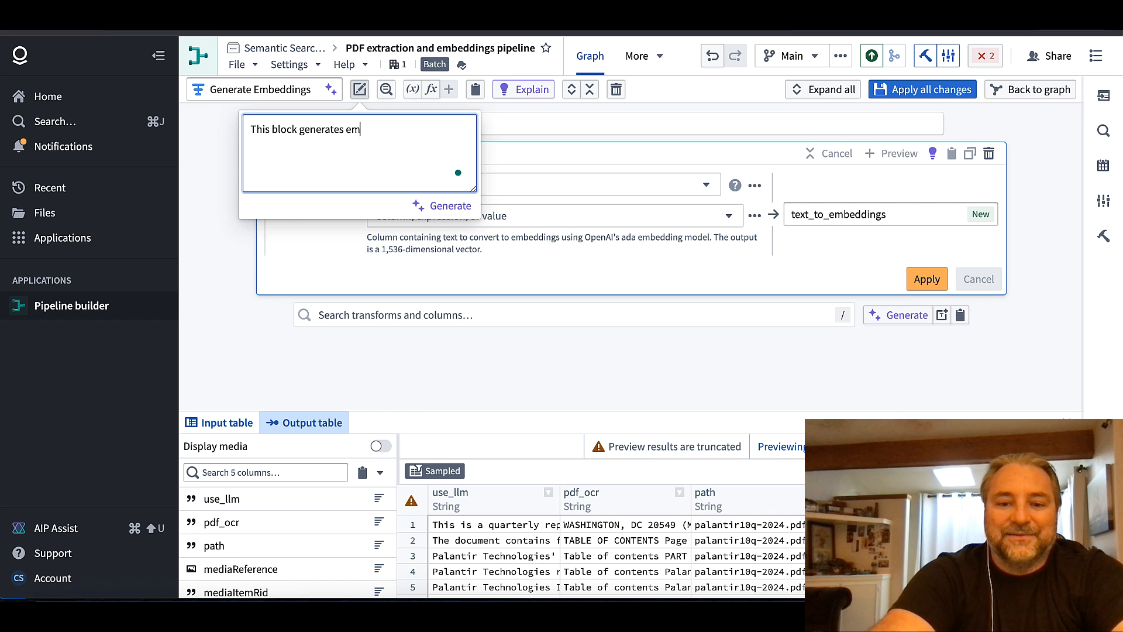
pyautogui.write('beddings using t')
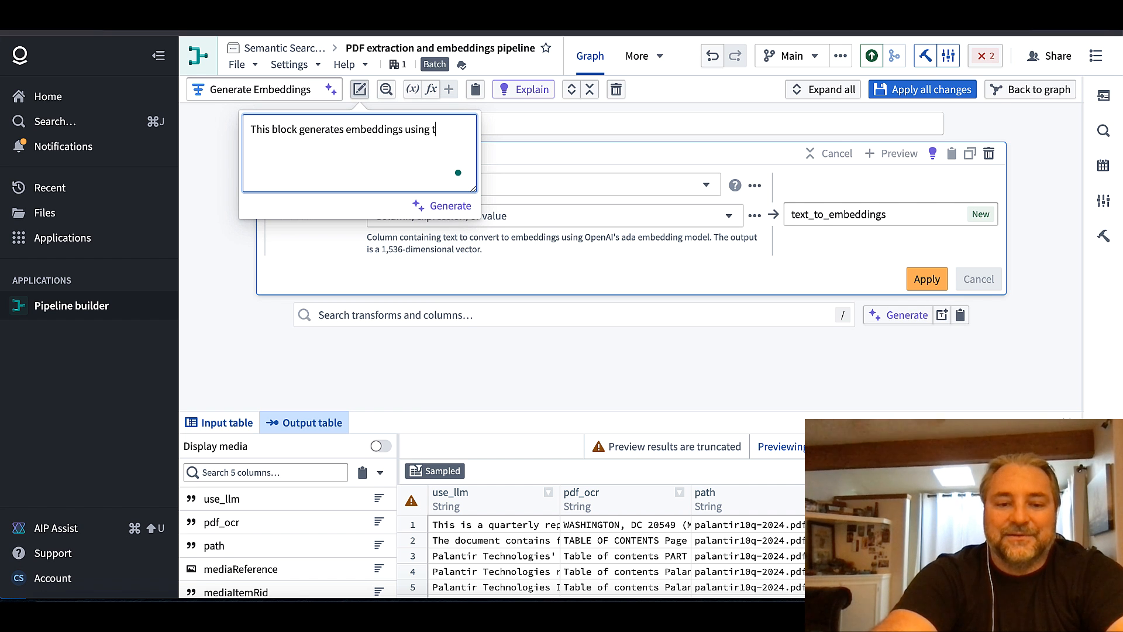
pyautogui.write('ext-ada-2')
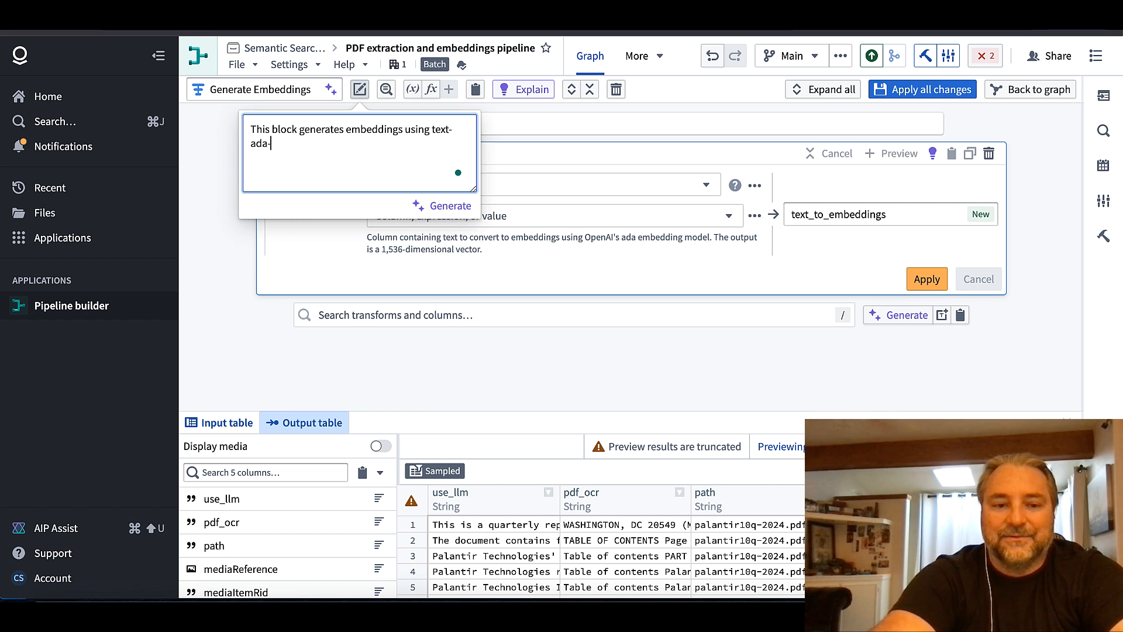
pyautogui.click(223, 136)
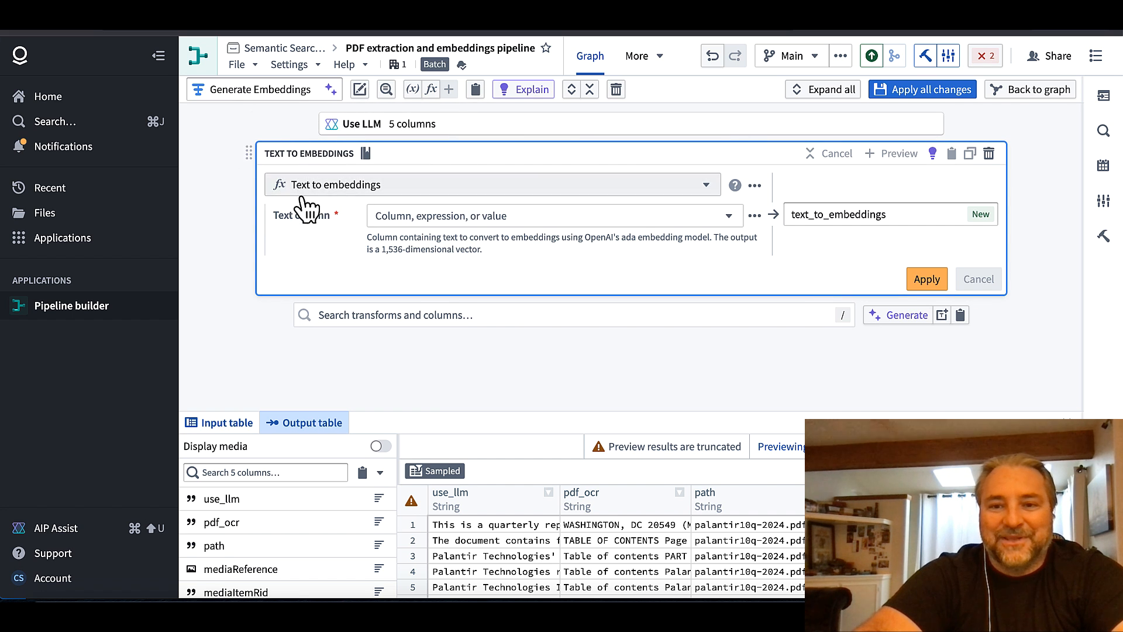
# - Add a text block titled Description reading "The block generates embeddings for the LLM output which is a summary of each page in the 10Q using text-ada-2"
pyautogui.click(941, 315)
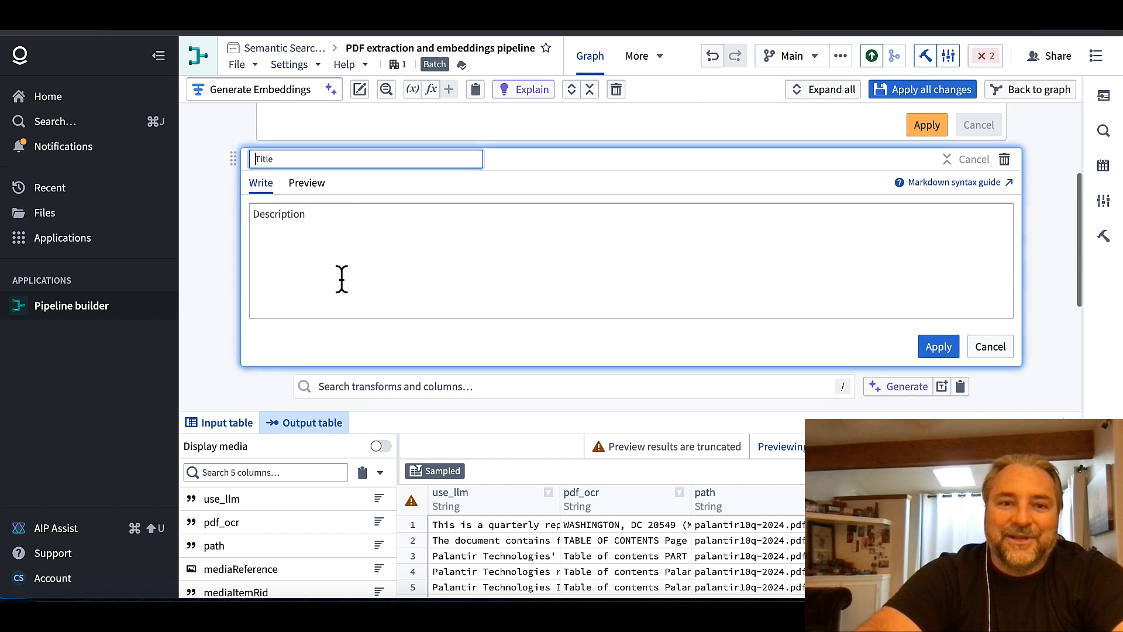
pyautogui.write('Description')
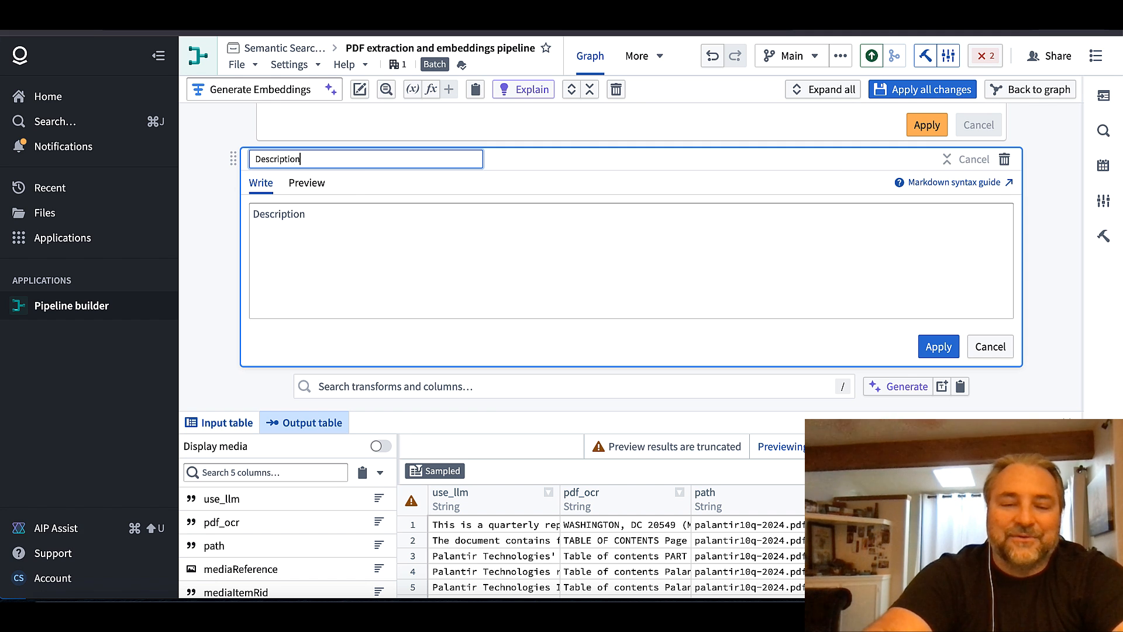
pyautogui.click(371, 235)
pyautogui.write('Th')
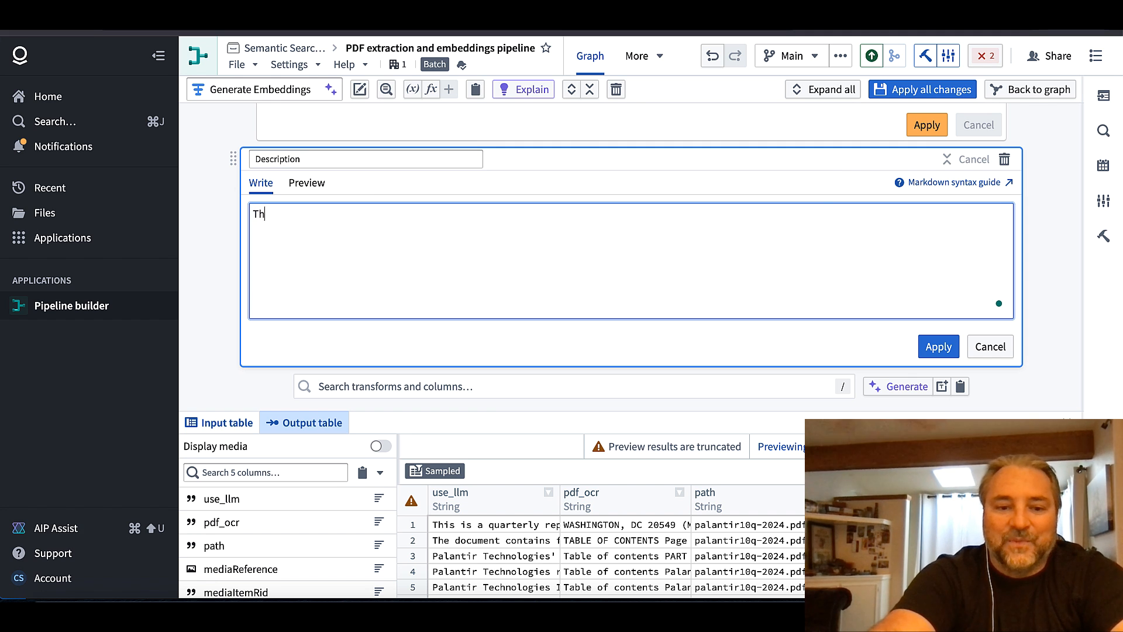
pyautogui.write('e block gene')
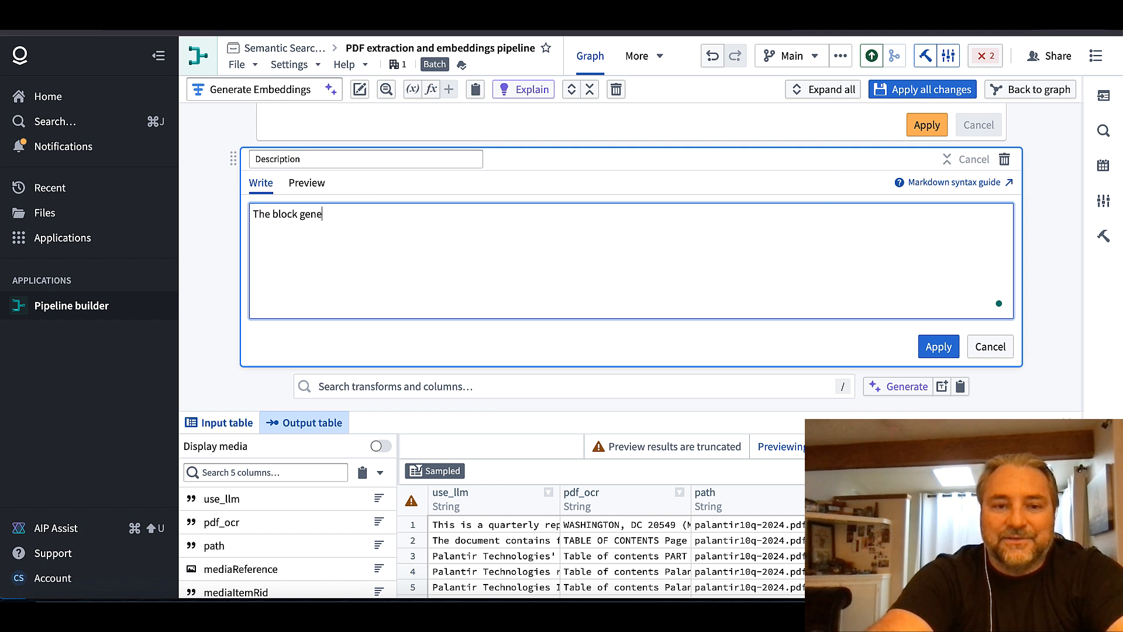
pyautogui.write('rates emb')
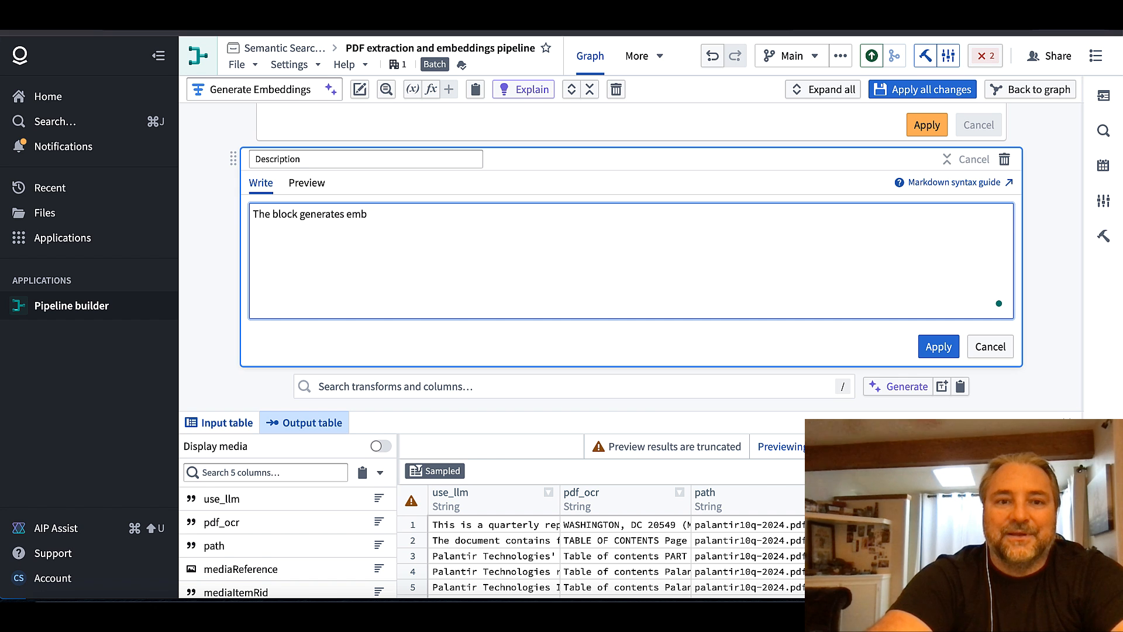
pyautogui.write('eddings for')
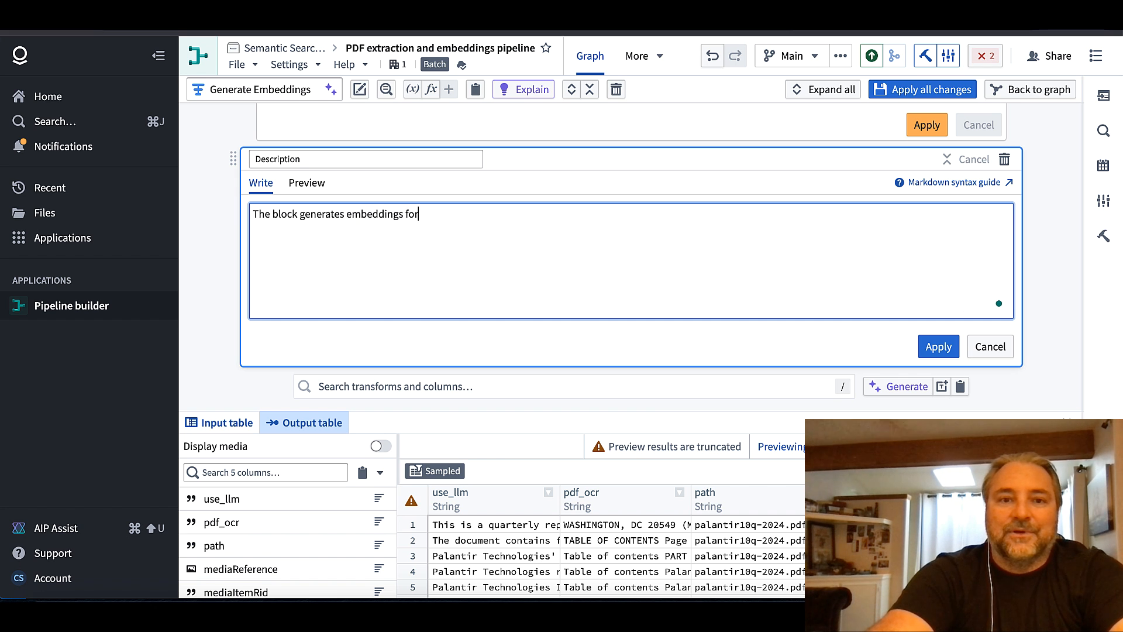
pyautogui.write(' the LLM output')
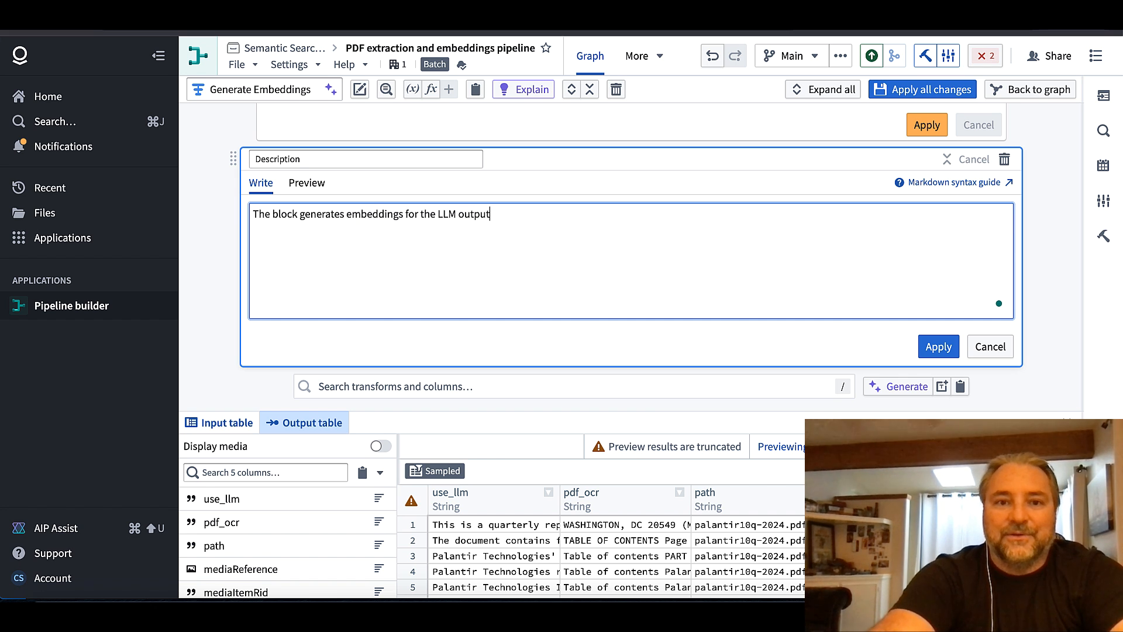
pyautogui.write(' which is a summary ')
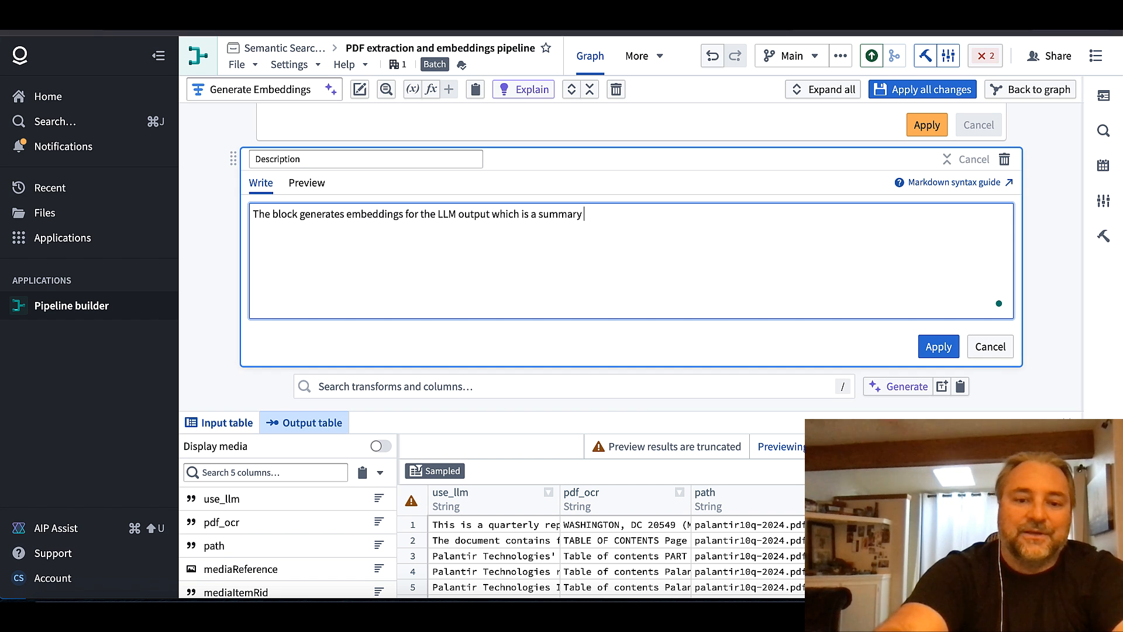
pyautogui.write('of each page ')
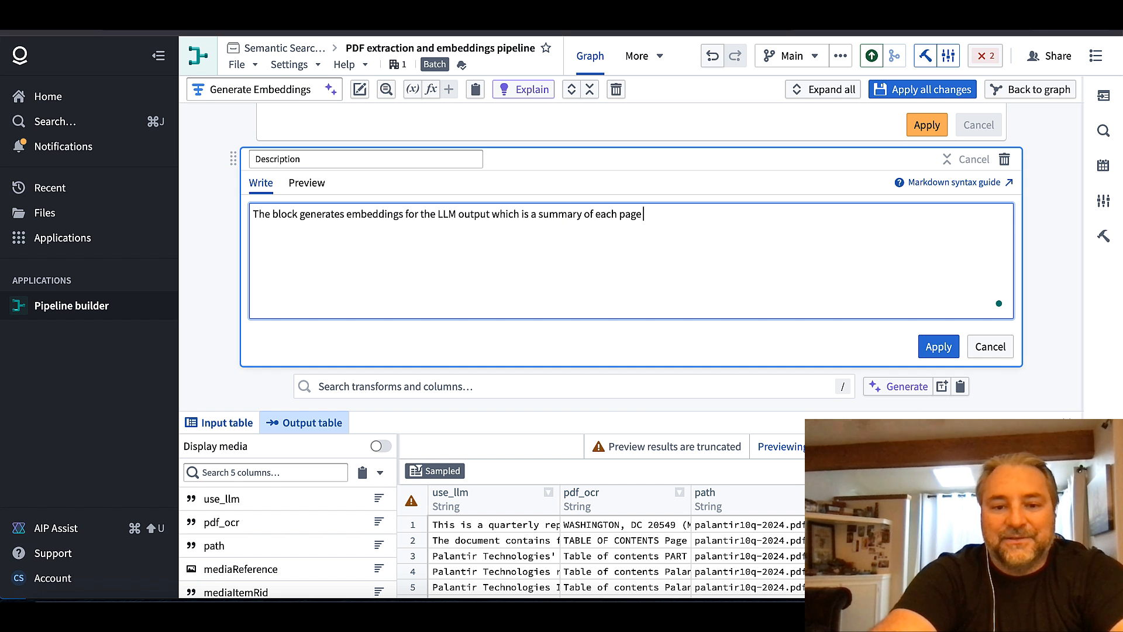
pyautogui.write('in the 10')
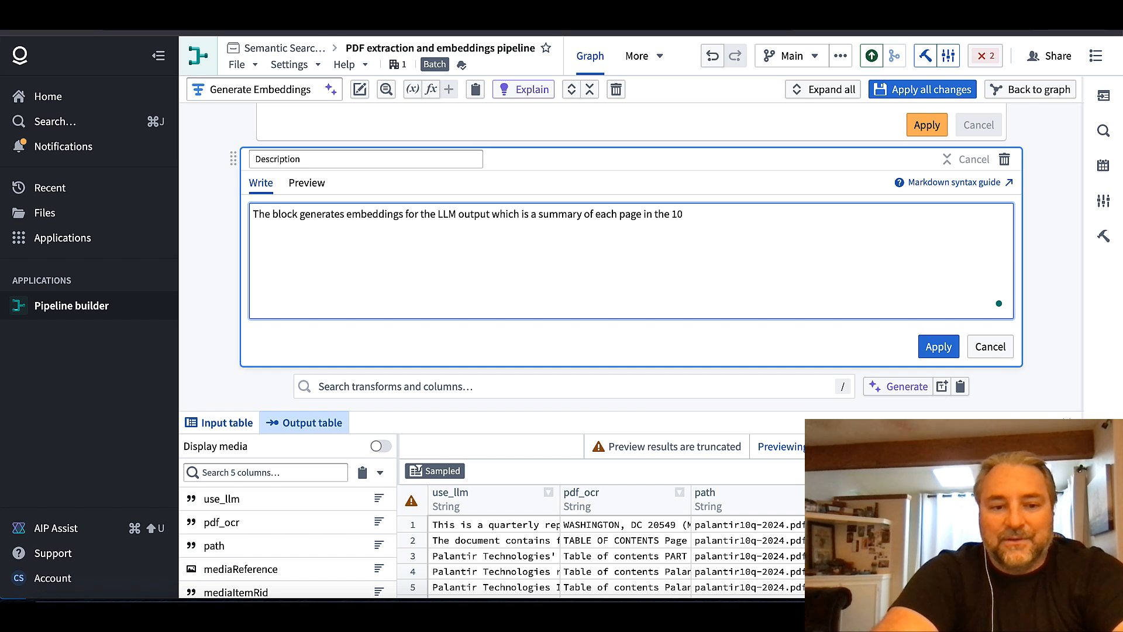
pyautogui.write('Q using ')
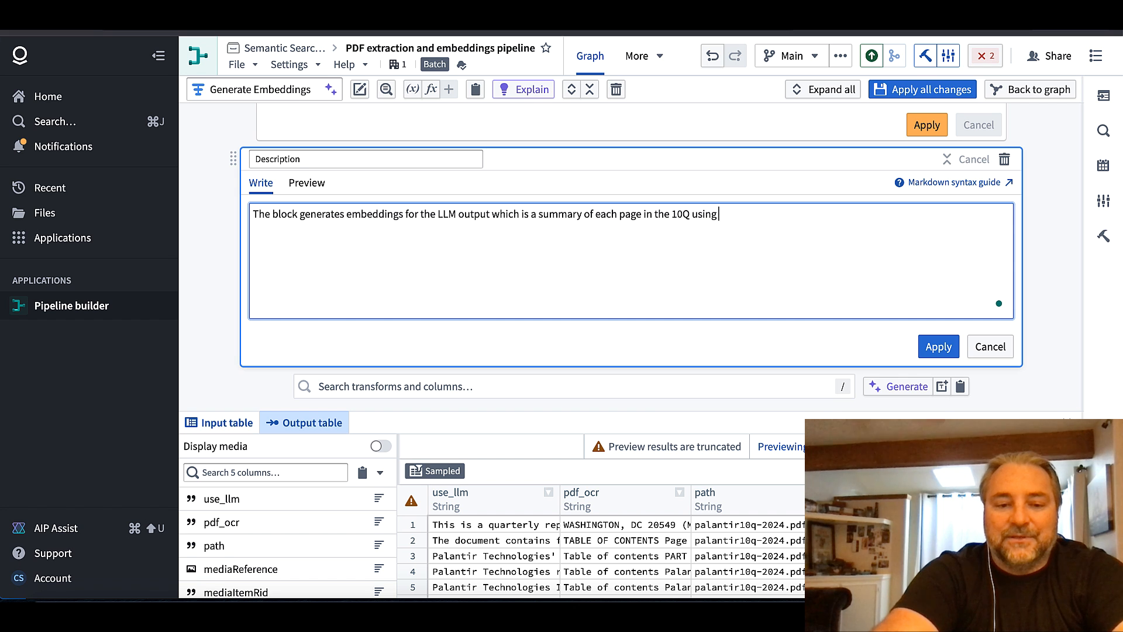
pyautogui.write('text-ada')
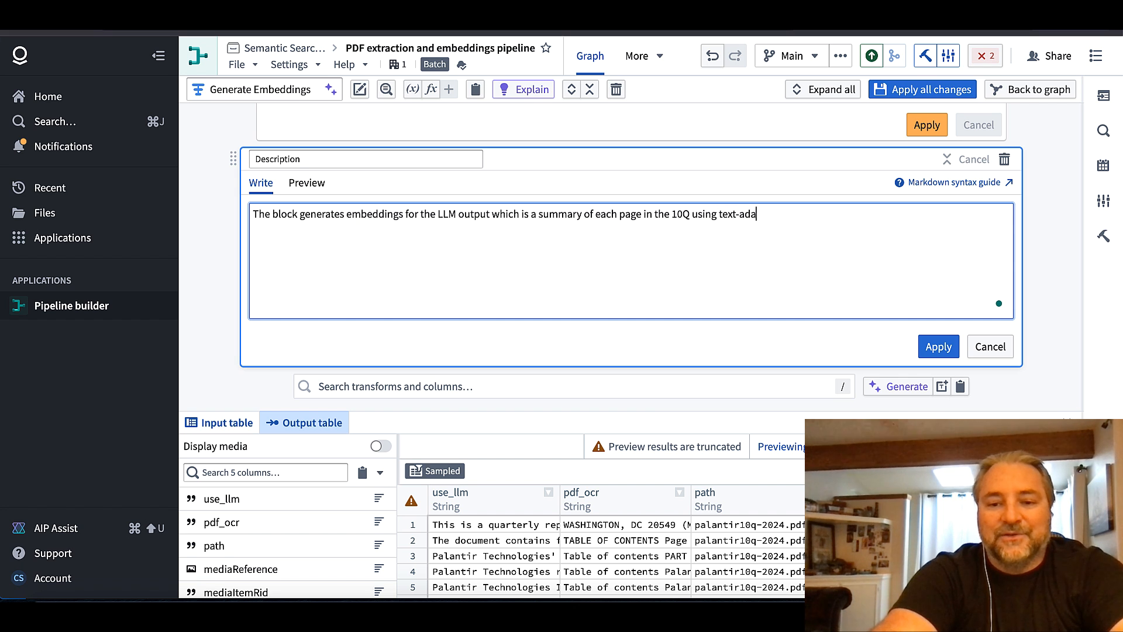
pyautogui.write('-2')
pyautogui.click(216, 245)
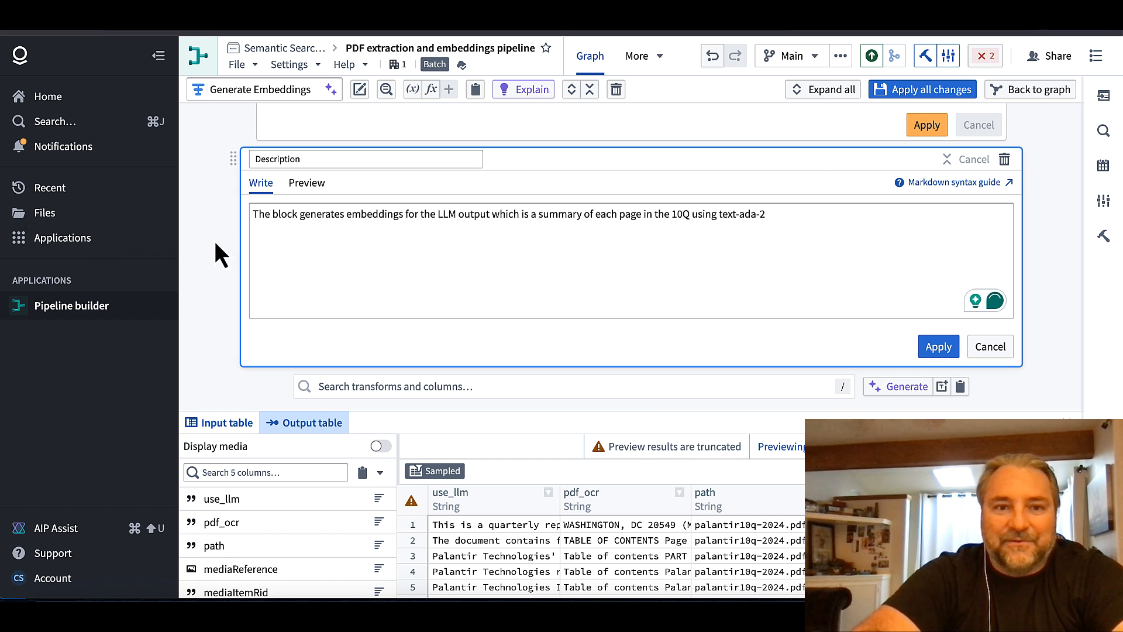
pyautogui.click(934, 349)
# - Choose use_llm as the text column of the Text to embeddings transform
pyautogui.scroll(3, 755, 269)
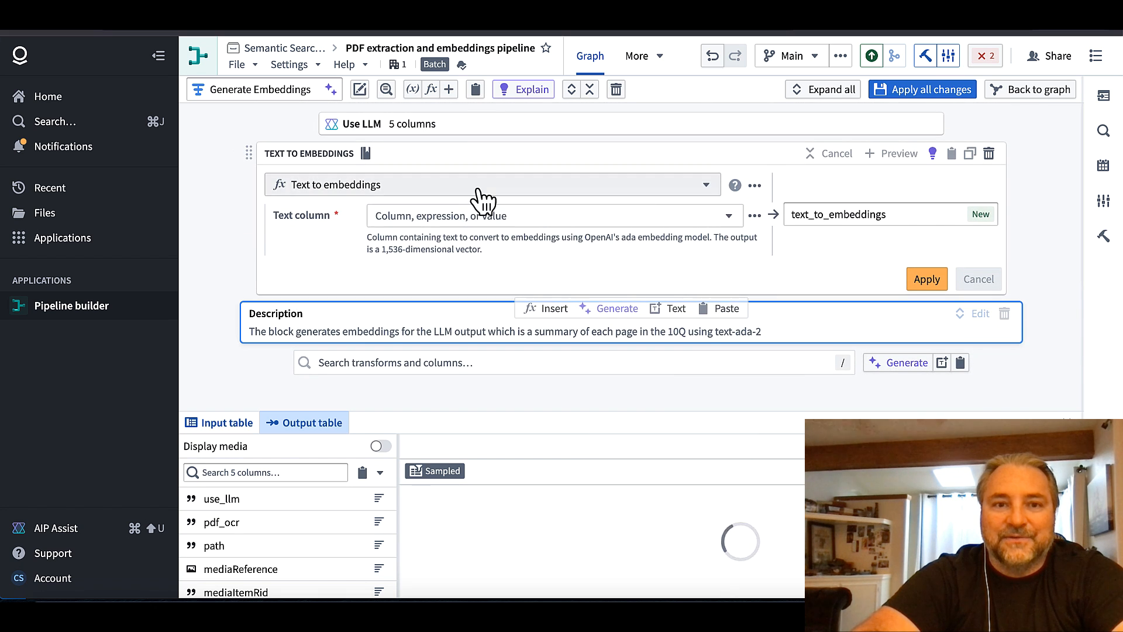
pyautogui.click(478, 185)
pyautogui.click(525, 167)
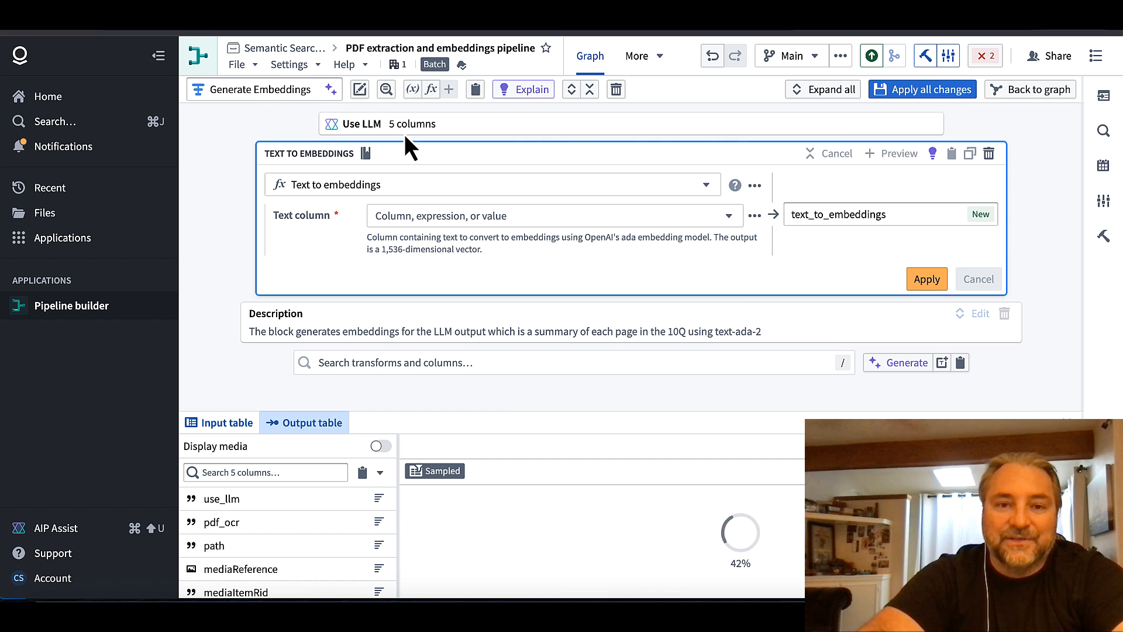
pyautogui.click(444, 215)
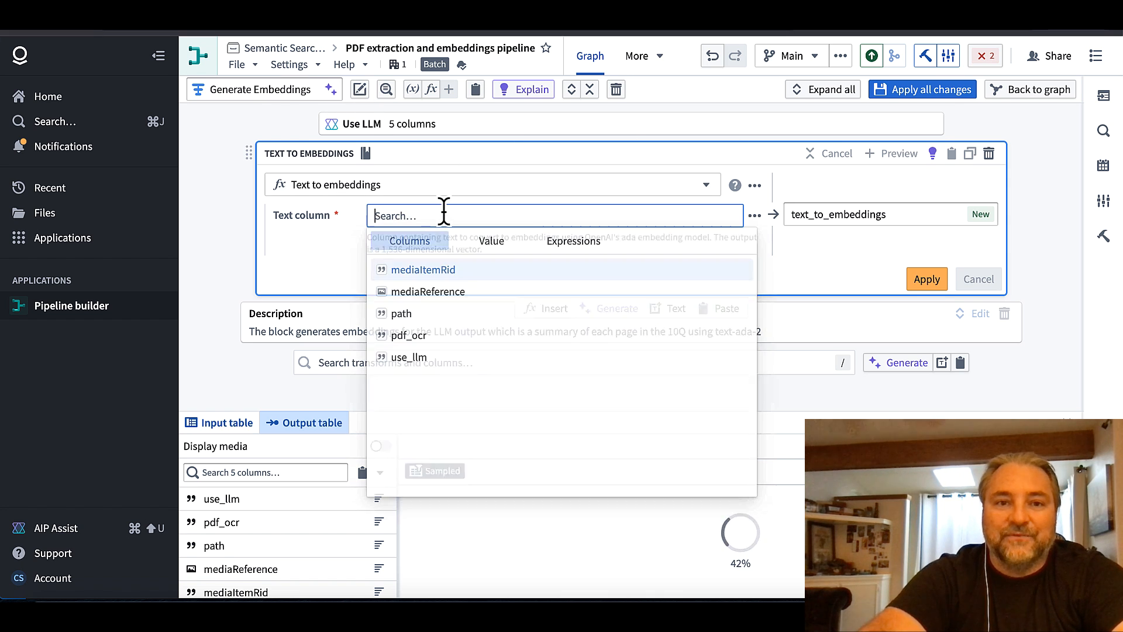
pyautogui.click(412, 357)
# - Name the transform's output column embeddings and apply the Text to embeddings transform
pyautogui.moveTo(790, 215)
pyautogui.mouseDown()
pyautogui.moveTo(819, 215)
pyautogui.moveTo(789, 211)
pyautogui.mouseUp()
pyautogui.write('em')
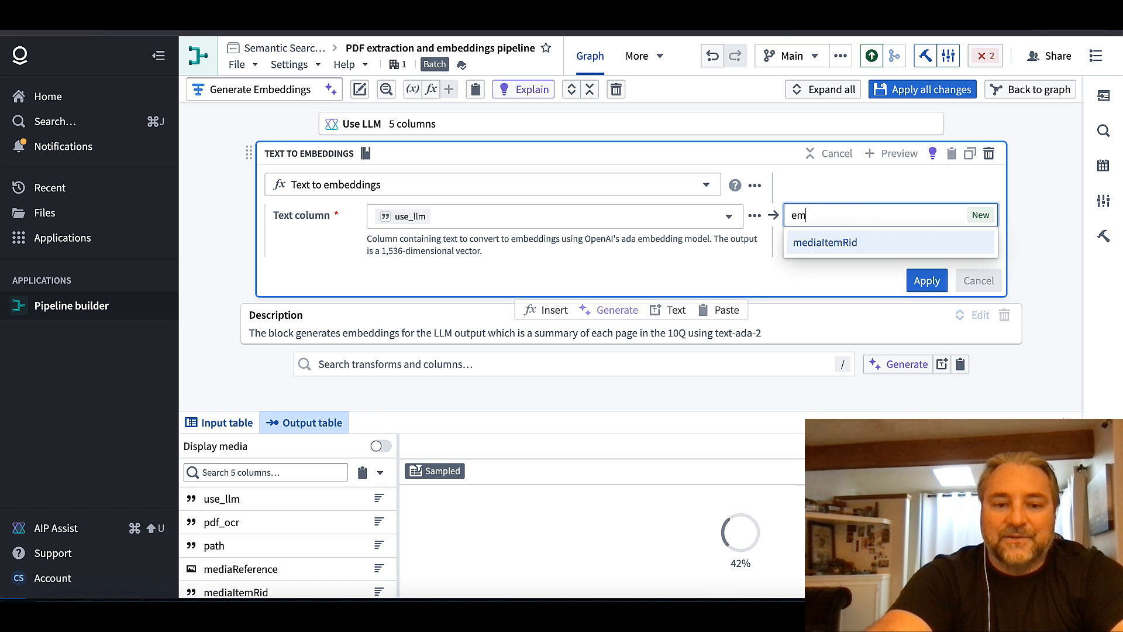
pyautogui.write('beddings')
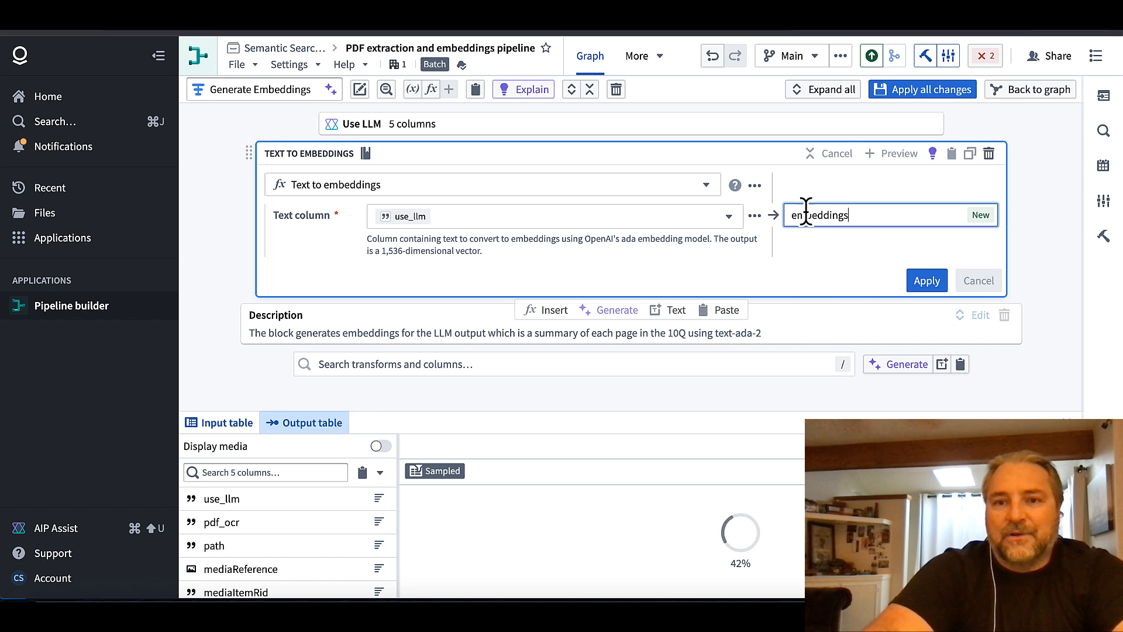
pyautogui.click(1033, 253)
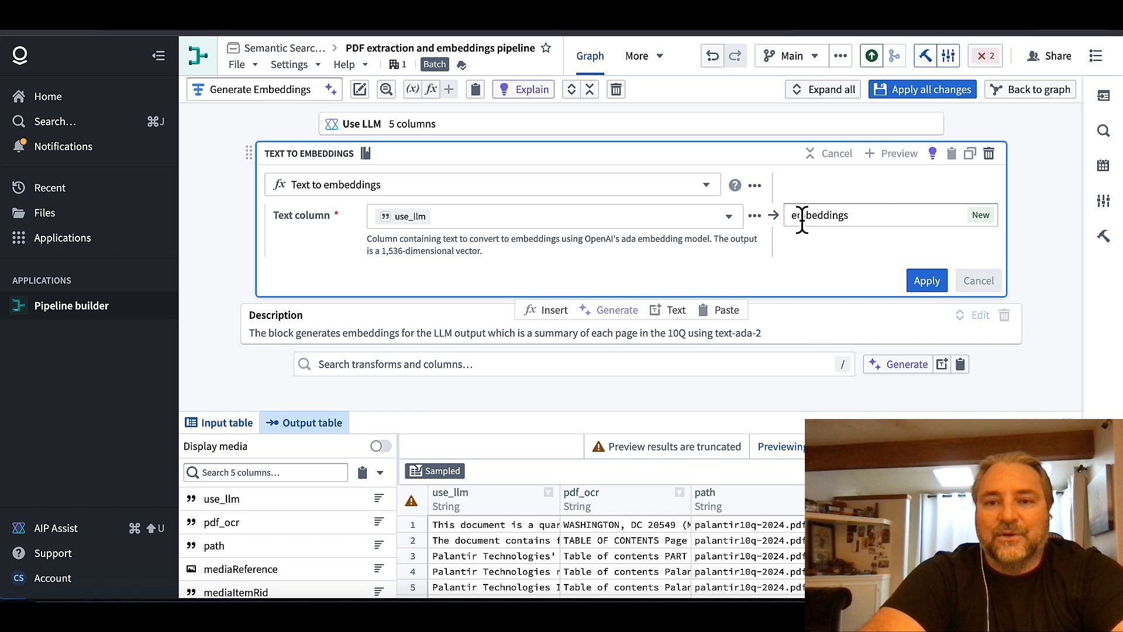
pyautogui.click(920, 283)
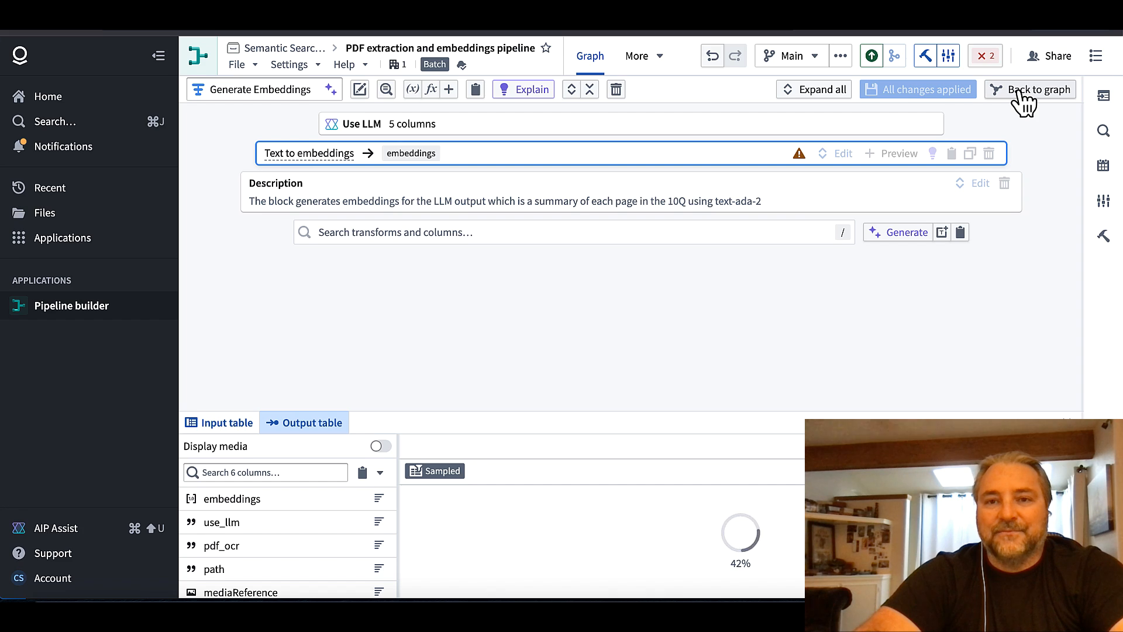
# - Return to the pipeline graph and add a new dataset output to the Generate Embeddings node
pyautogui.click(1020, 94)
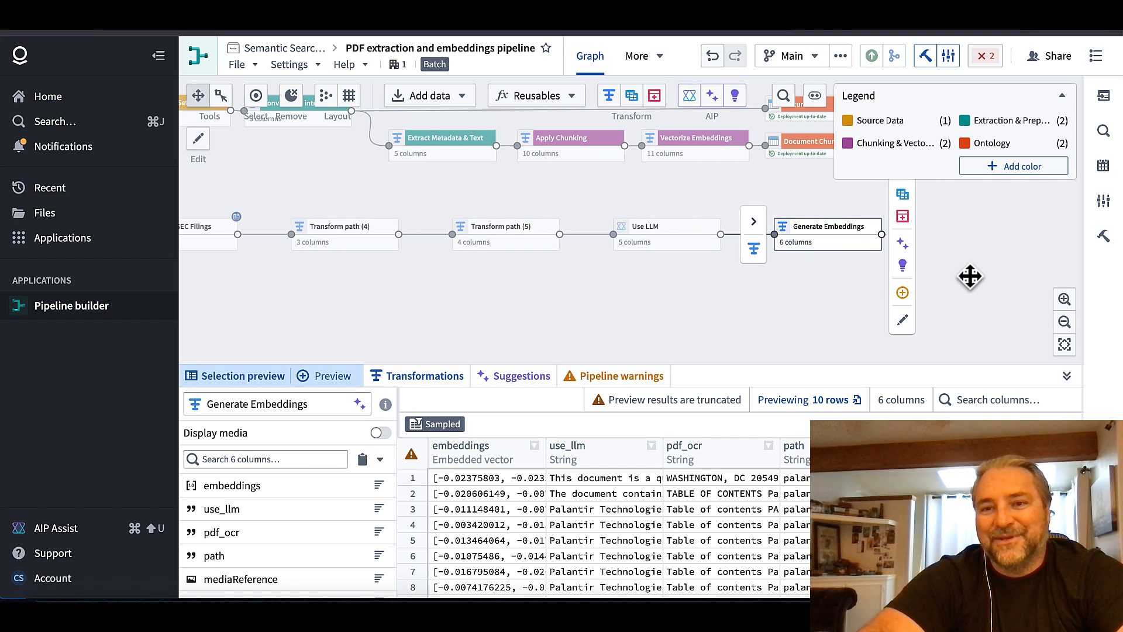
pyautogui.moveTo(984, 261); pyautogui.dragTo(912, 304)
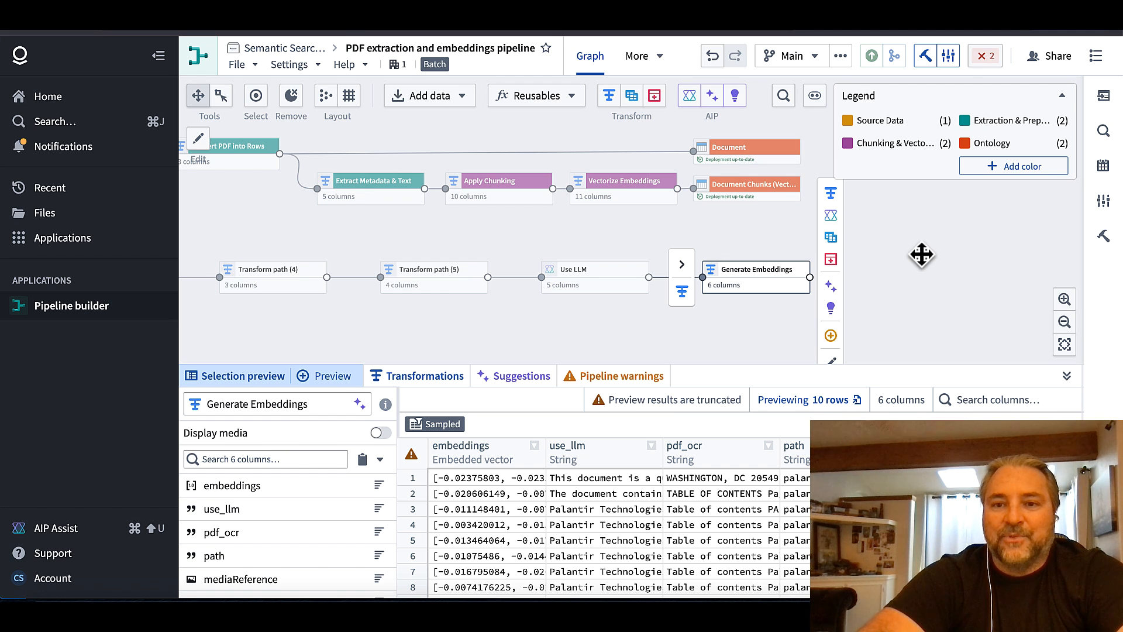
pyautogui.moveTo(838, 339)
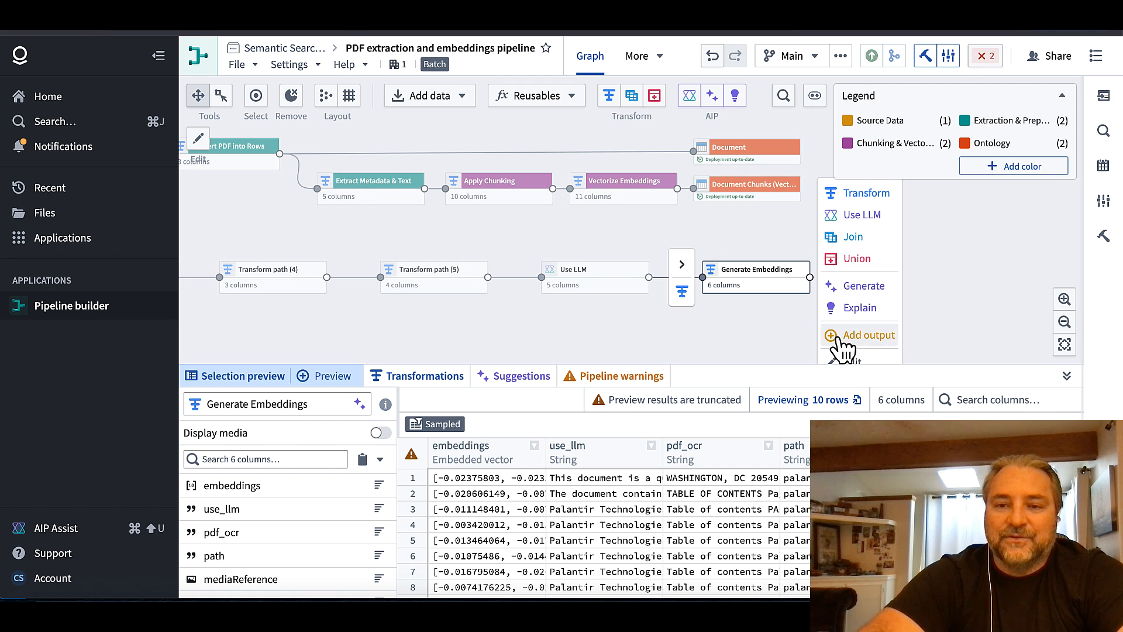
pyautogui.click(854, 338)
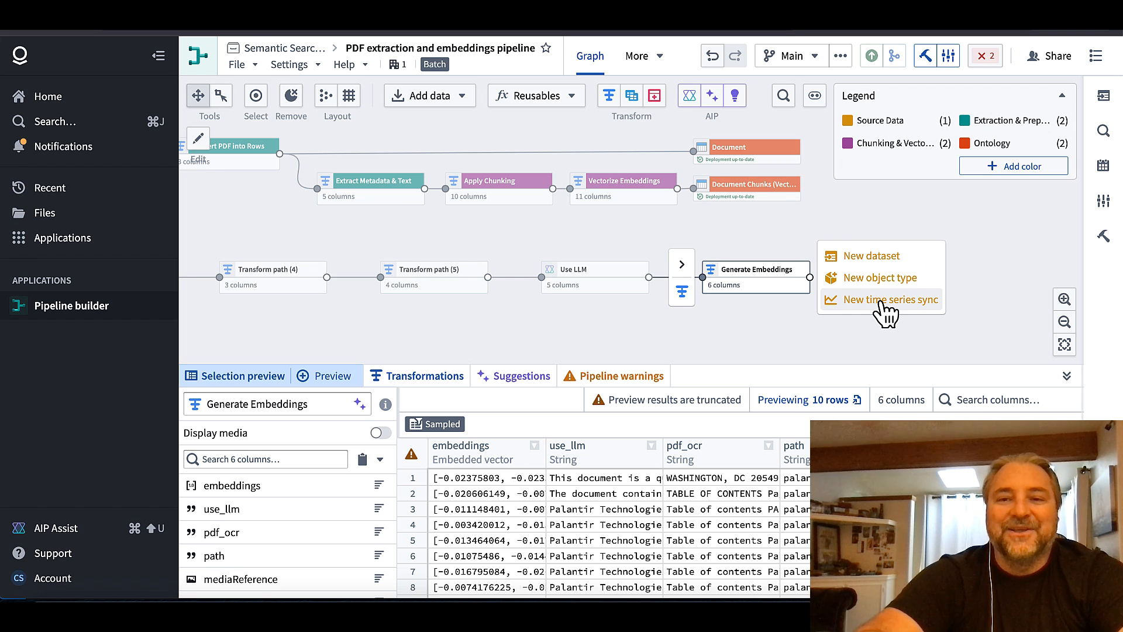
pyautogui.click(877, 257)
# - Rename the new output dataset as SEC filings
pyautogui.click(982, 120)
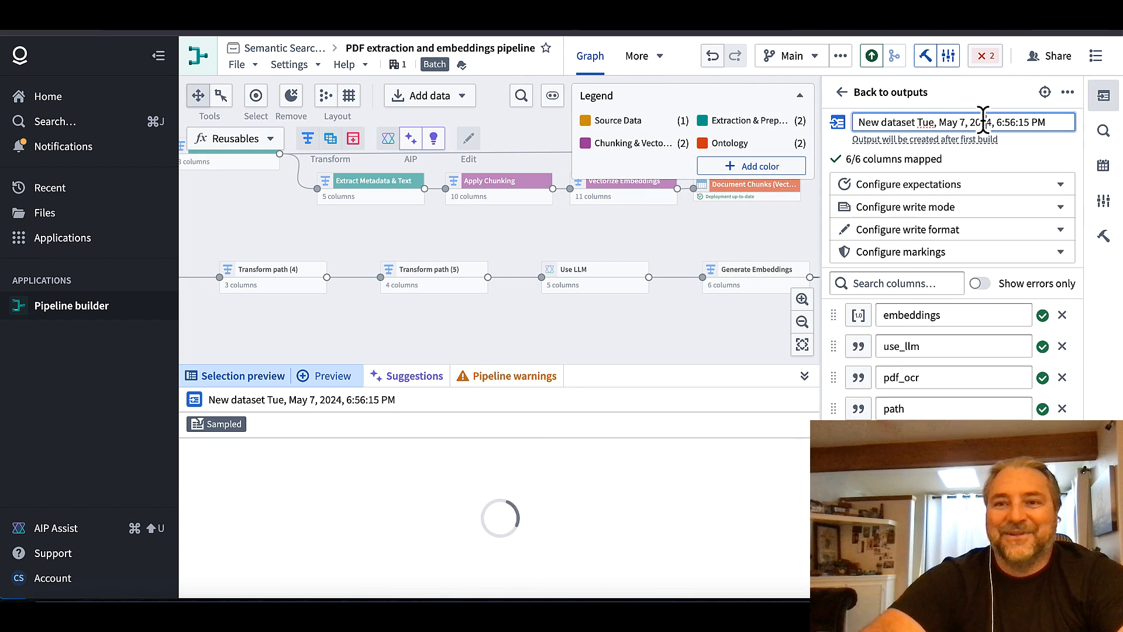
pyautogui.tripleClick(982, 119)
pyautogui.write('SE')
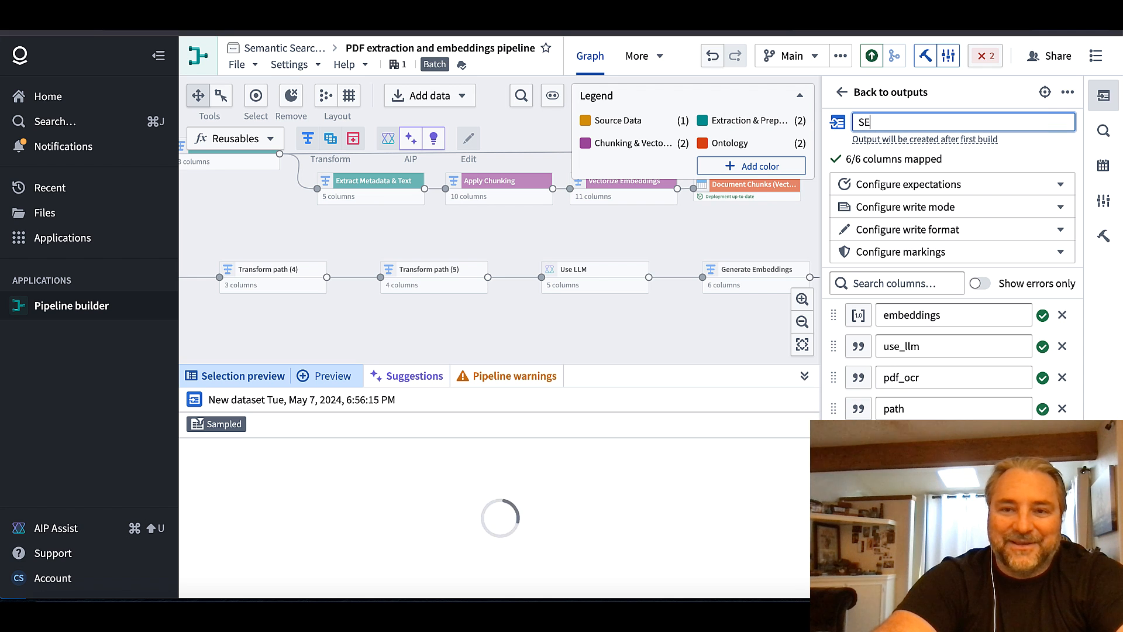
pyautogui.write('C filings')
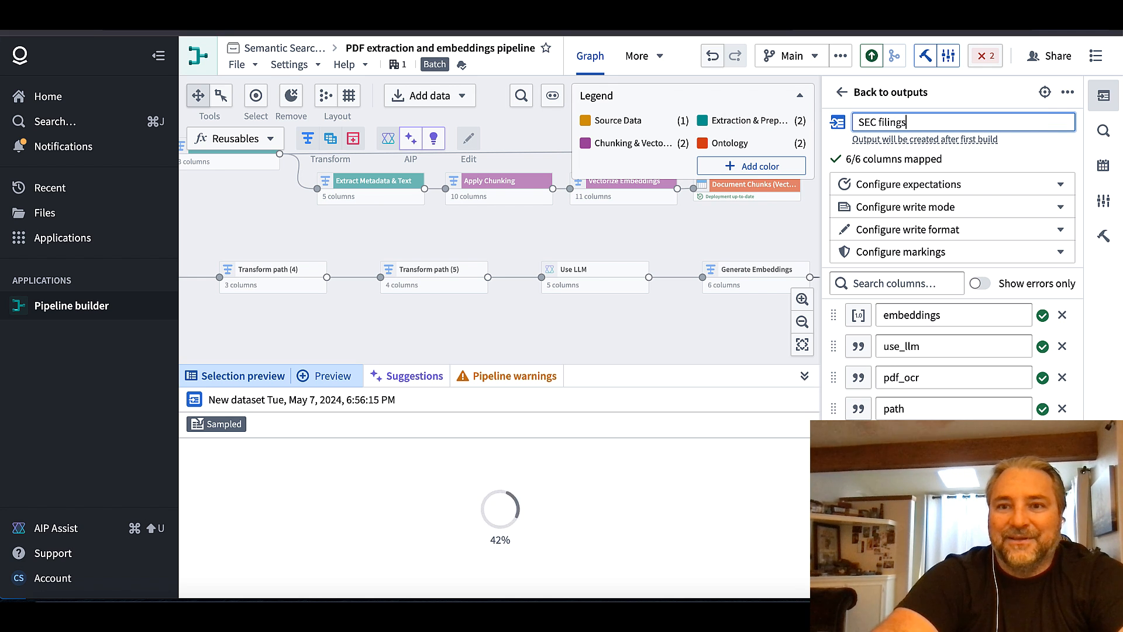
pyautogui.click(1044, 145)
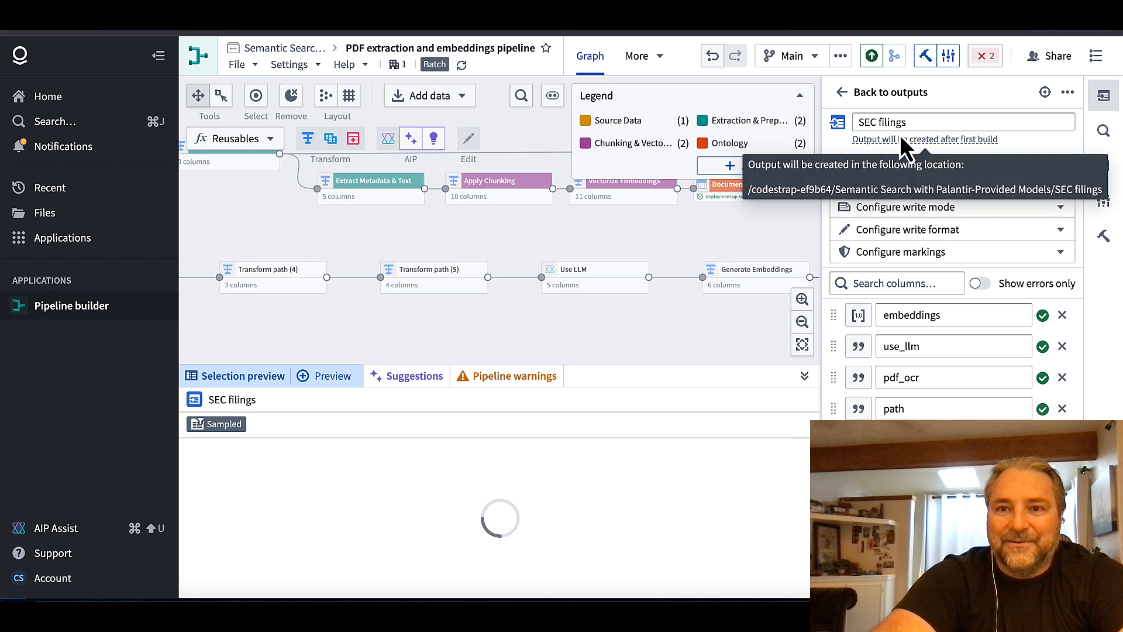
# - Rename the output dataset as SEC Filings and save the pipeline
pyautogui.click(887, 123)
pyautogui.press('BackSpace')
pyautogui.press('BackSpace')
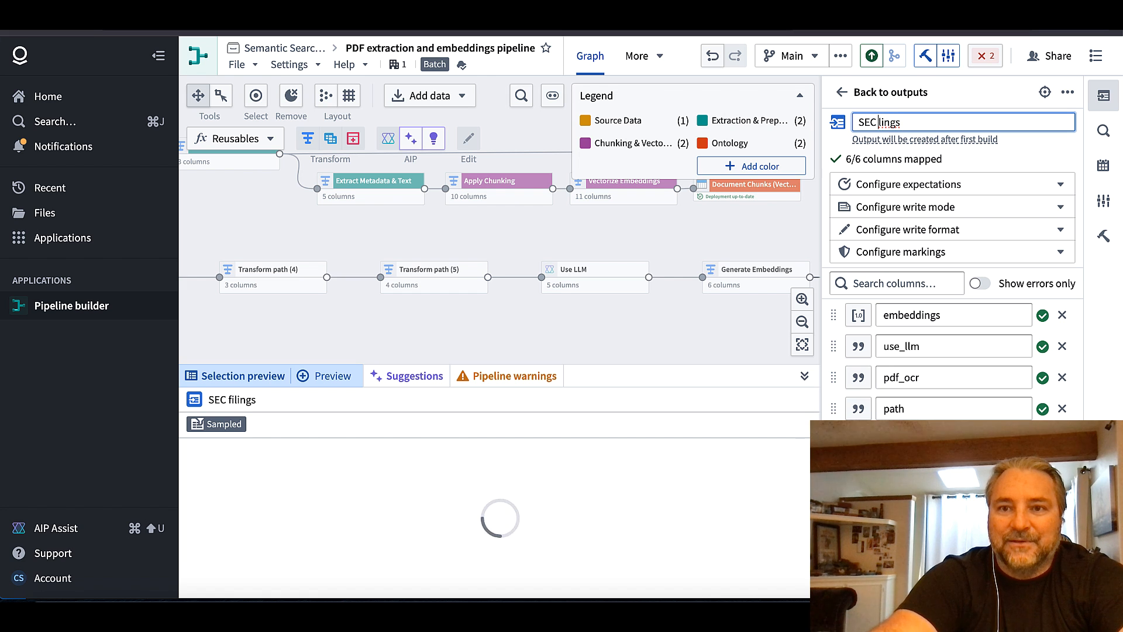
pyautogui.write('Fi')
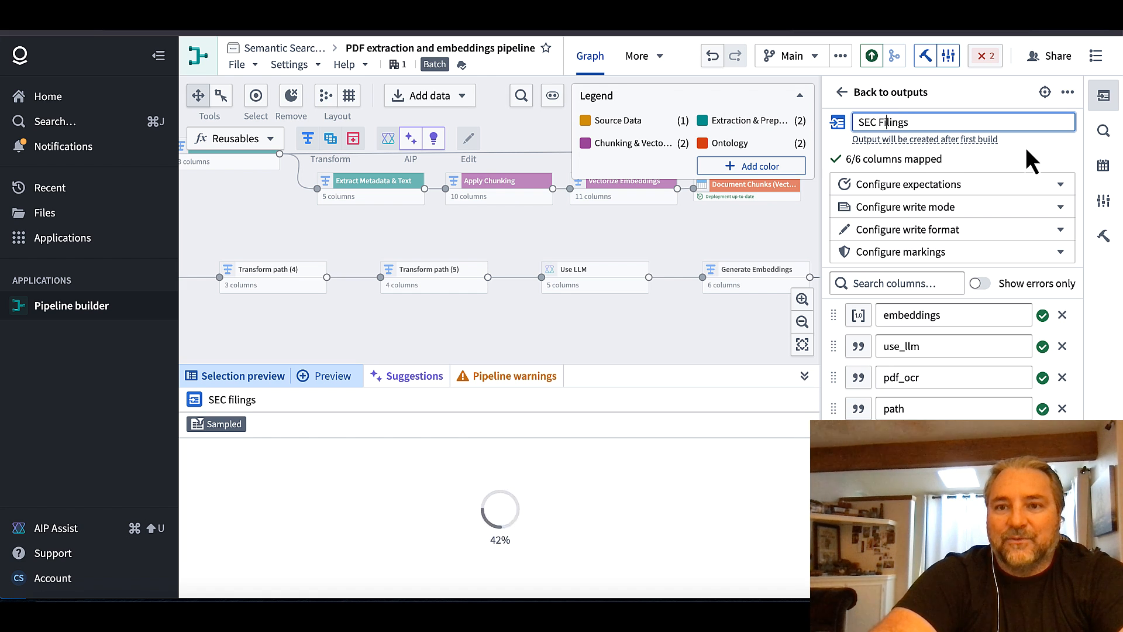
pyautogui.click(1026, 149)
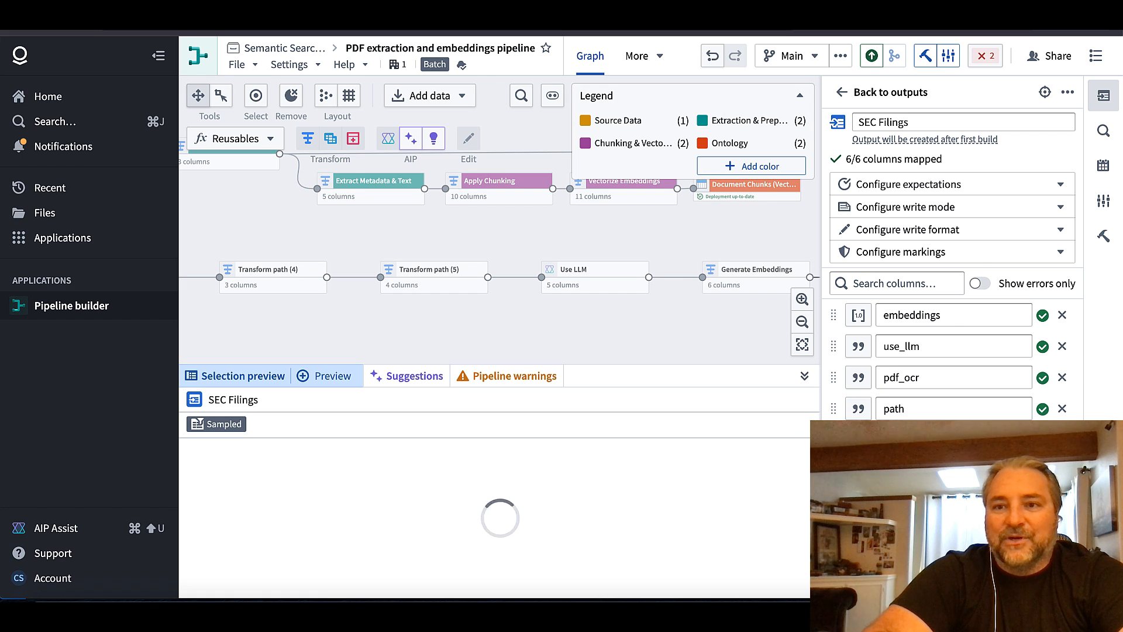
pyautogui.click(870, 56)
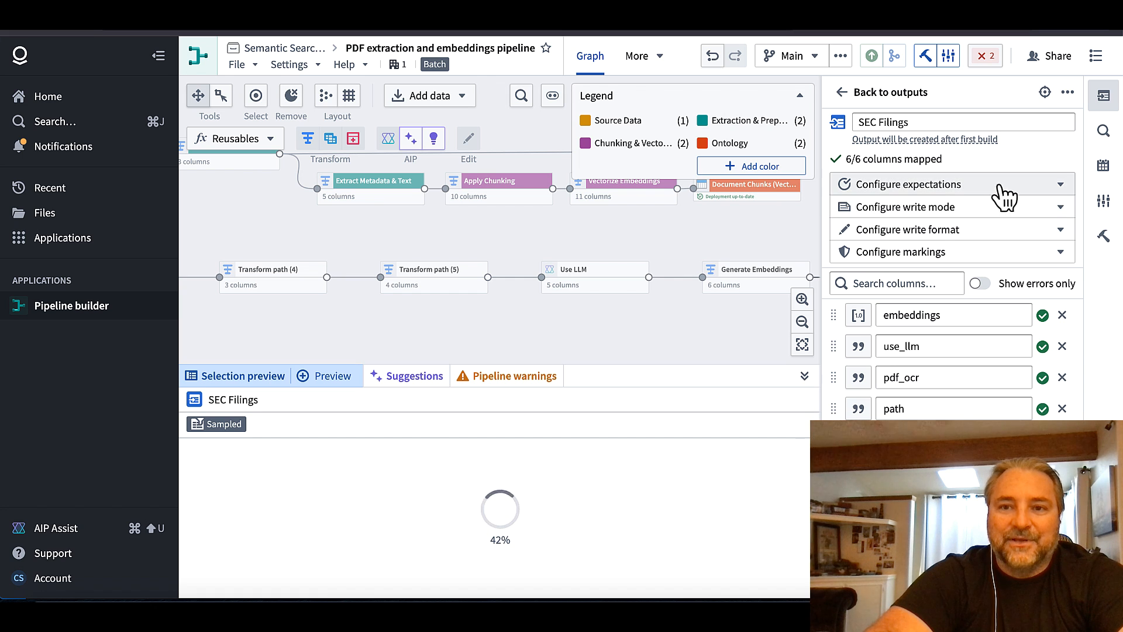
# - Examine the data expectation types and write modes available for the SEC Filings output, leaving the settings as they are
pyautogui.click(1047, 193)
pyautogui.click(658, 259)
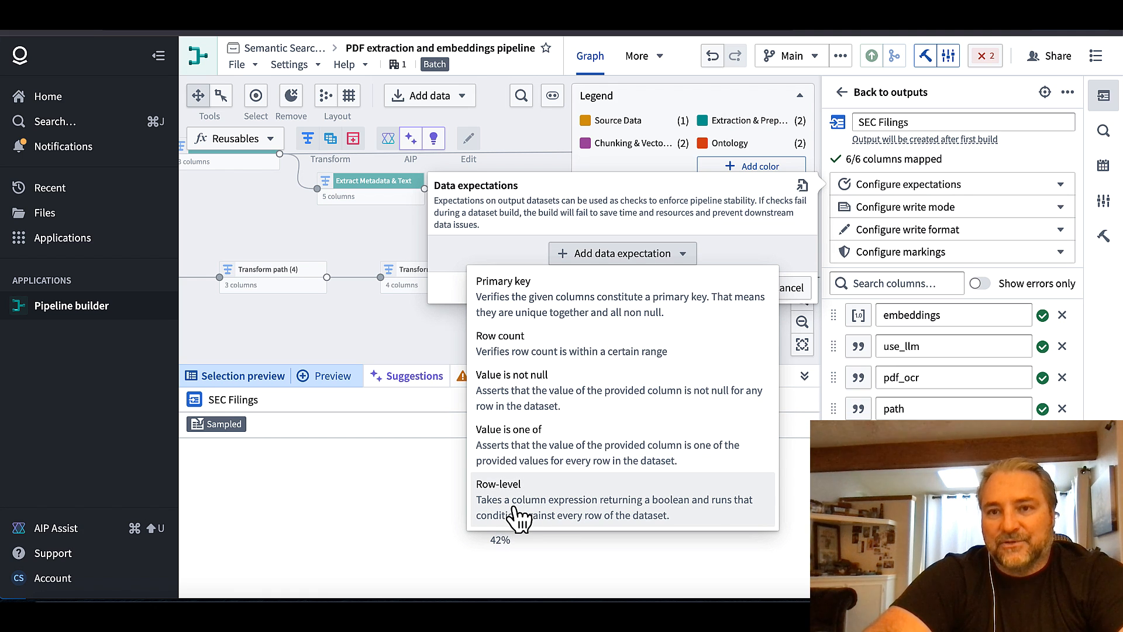
pyautogui.click(1021, 208)
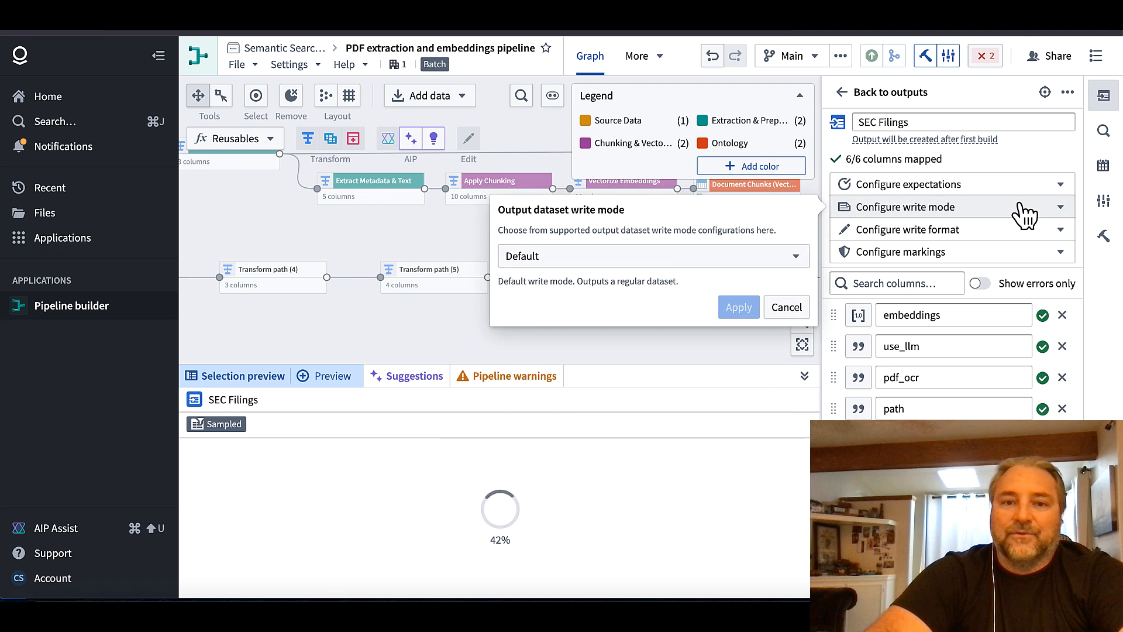
pyautogui.click(555, 259)
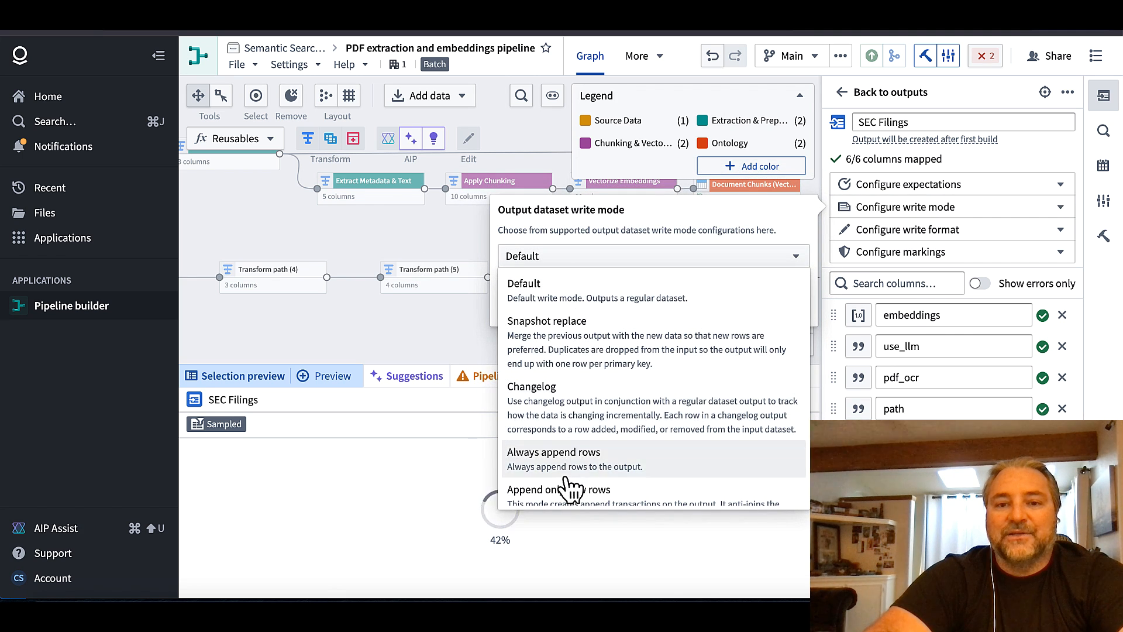
pyautogui.scroll(-1, 566, 485)
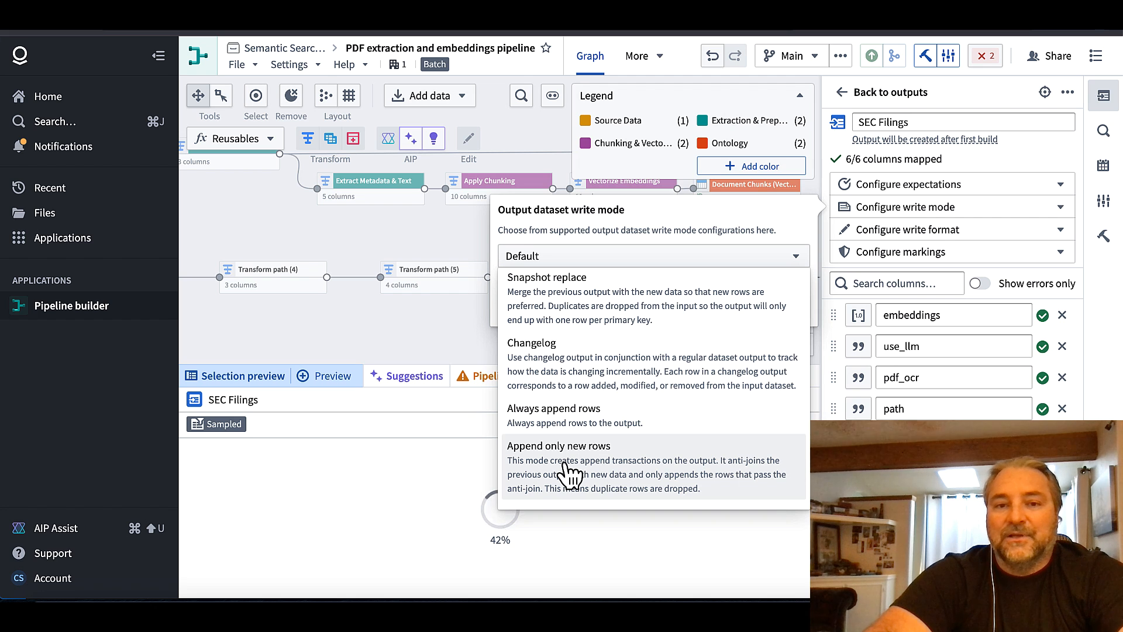
pyautogui.click(430, 318)
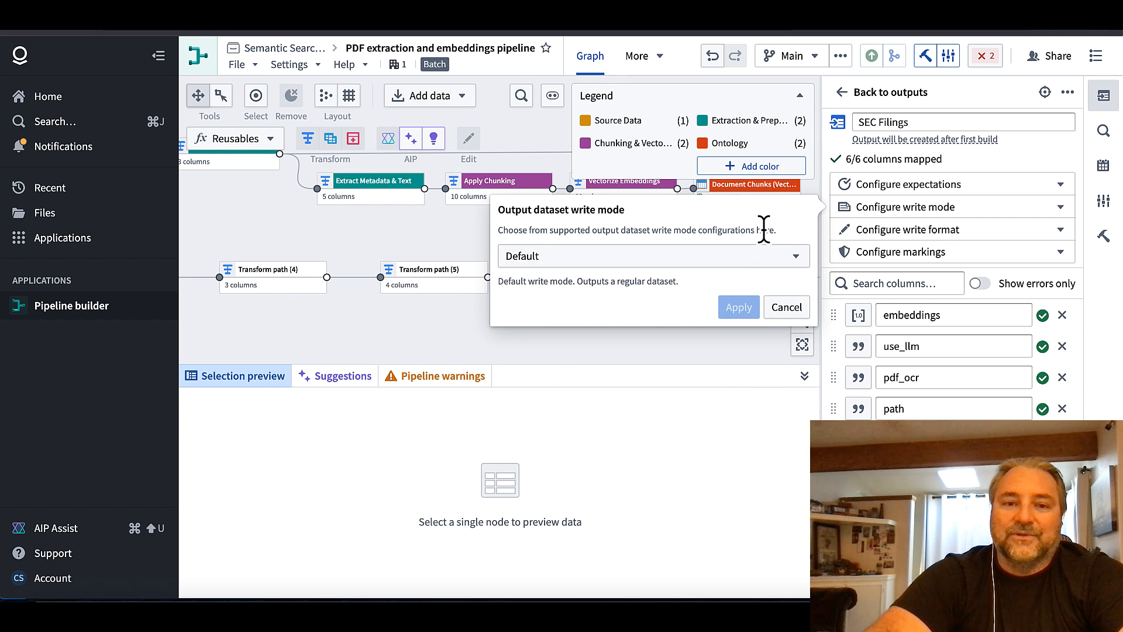
pyautogui.click(787, 306)
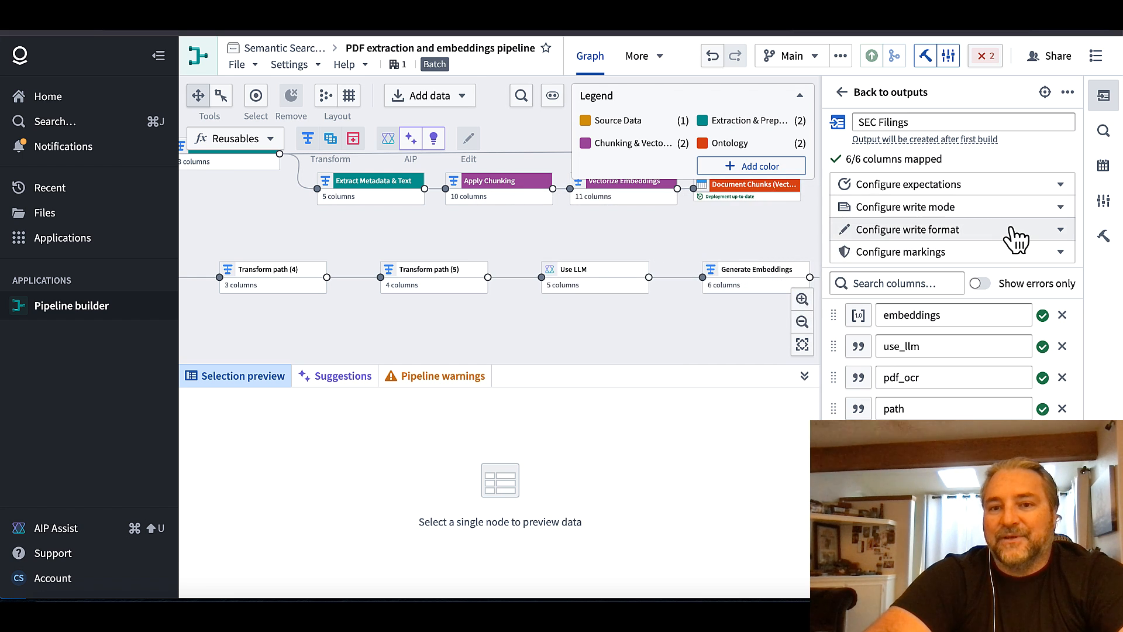
# - Examine the write formats available for the SEC Filings output and cancel without choosing one
pyautogui.click(754, 287)
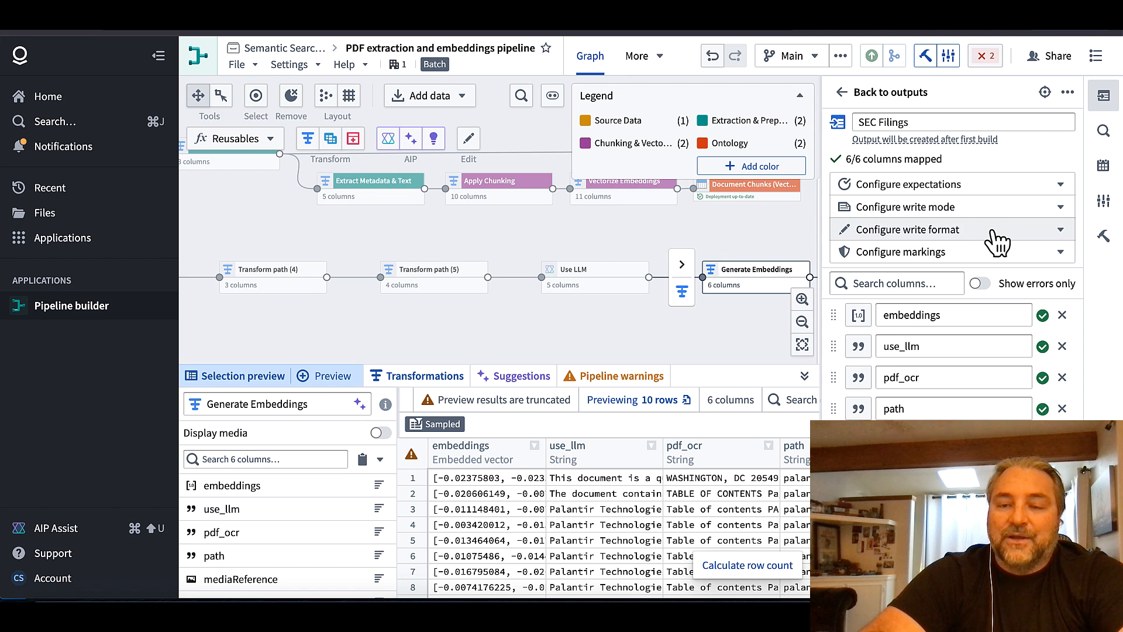
pyautogui.click(992, 231)
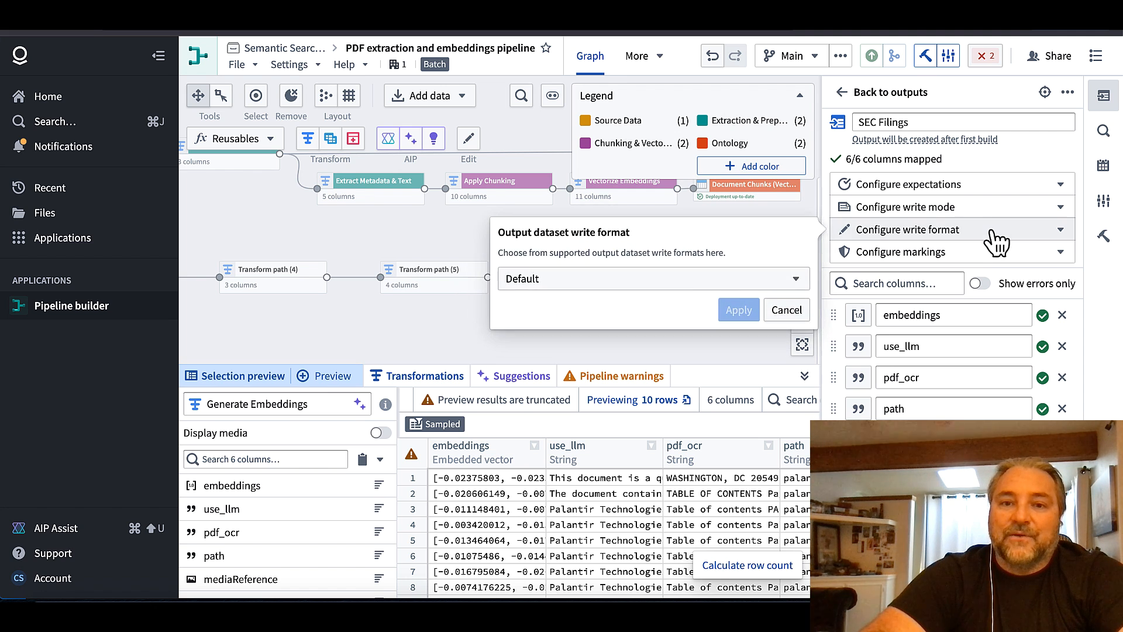
pyautogui.click(655, 282)
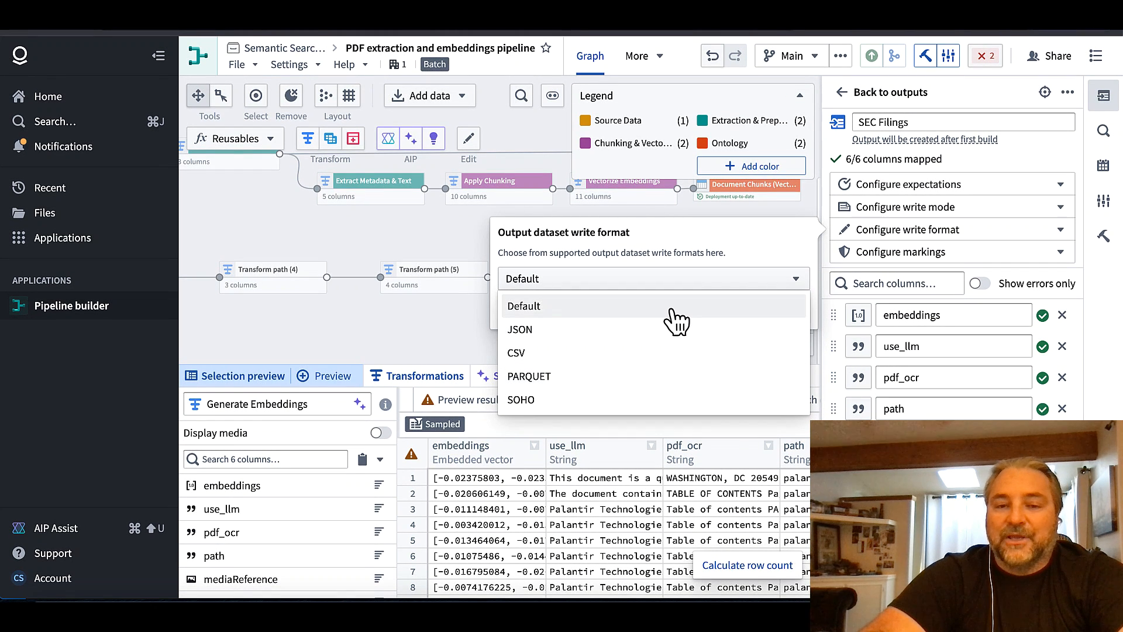
pyautogui.click(444, 246)
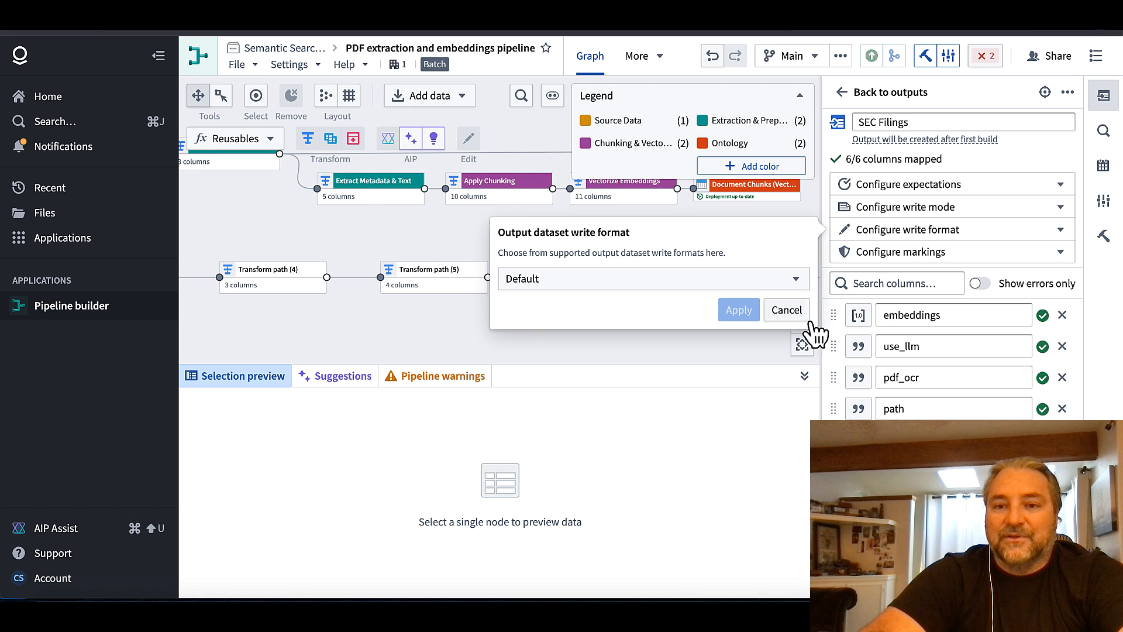
pyautogui.click(788, 310)
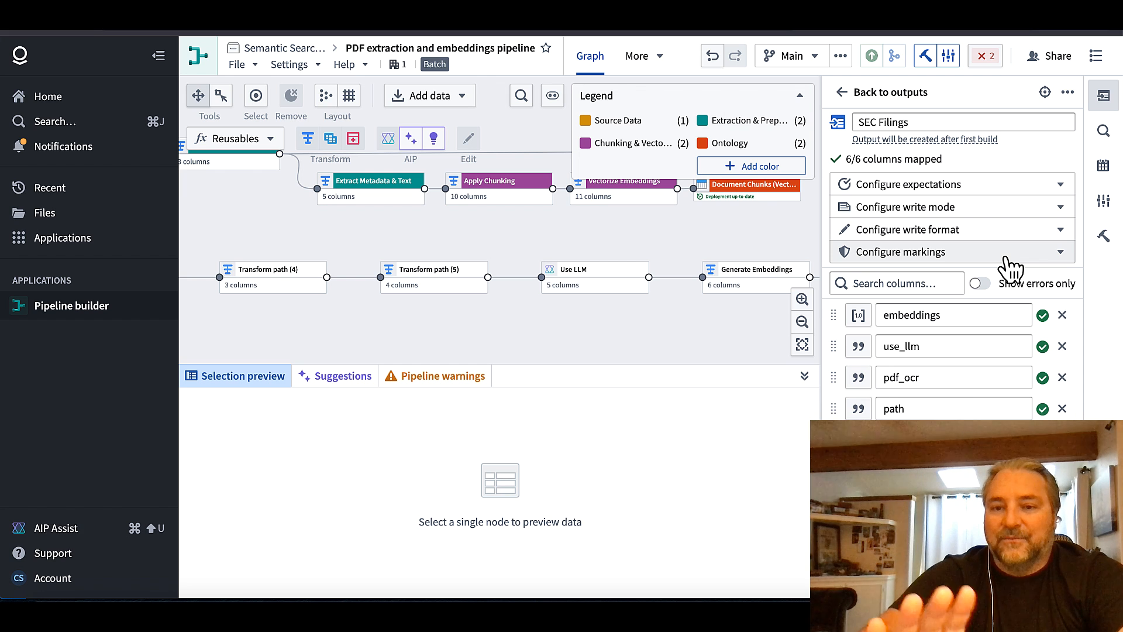
# - Review the pending transform and output changes for deployment, including the version comparison of Transform path (5), and return to the graph
pyautogui.click(751, 285)
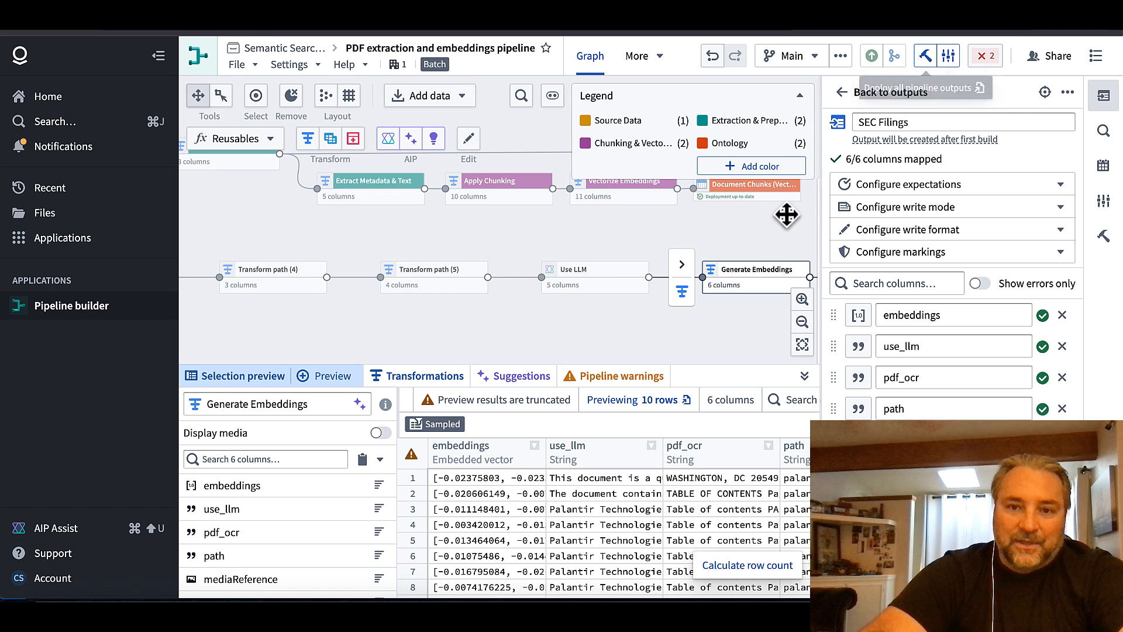
pyautogui.moveTo(784, 213); pyautogui.dragTo(672, 274)
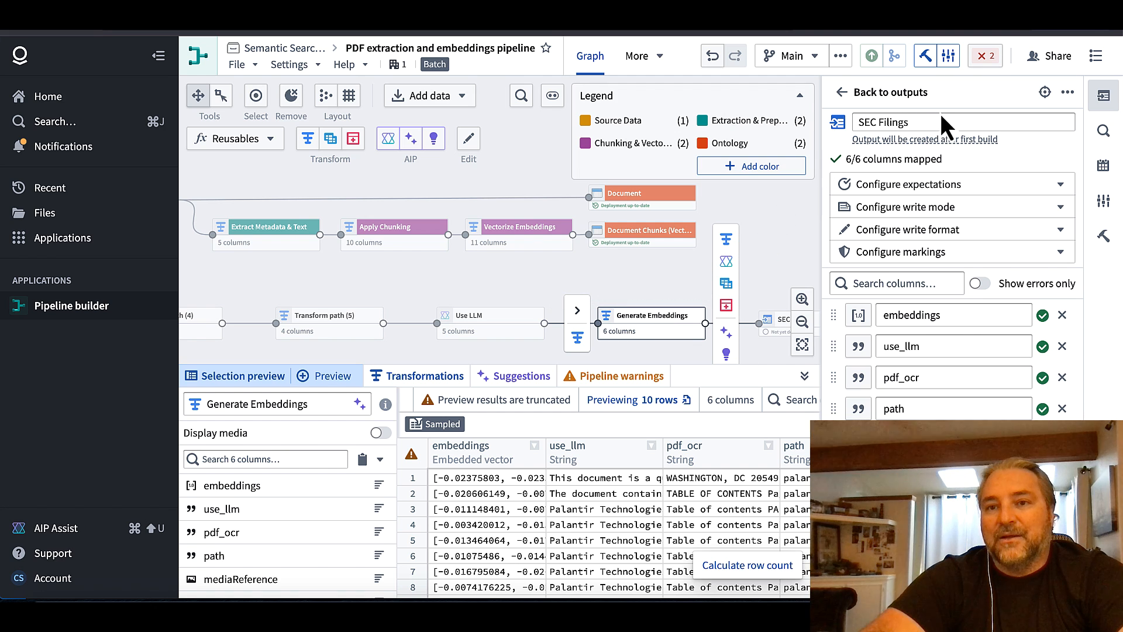
pyautogui.click(927, 59)
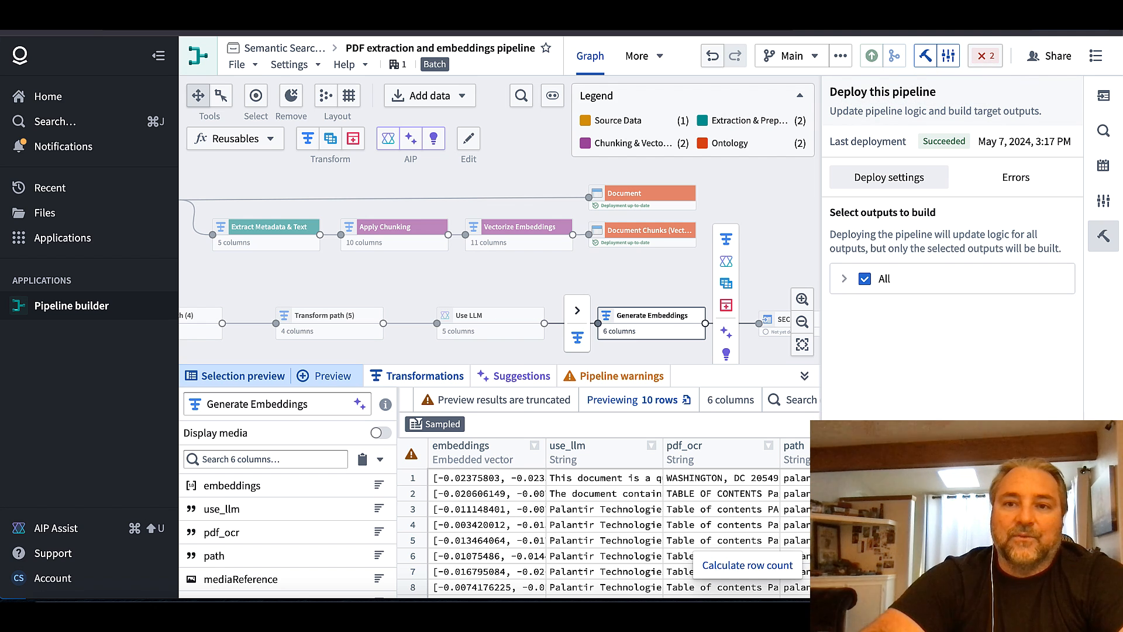
pyautogui.click(952, 591)
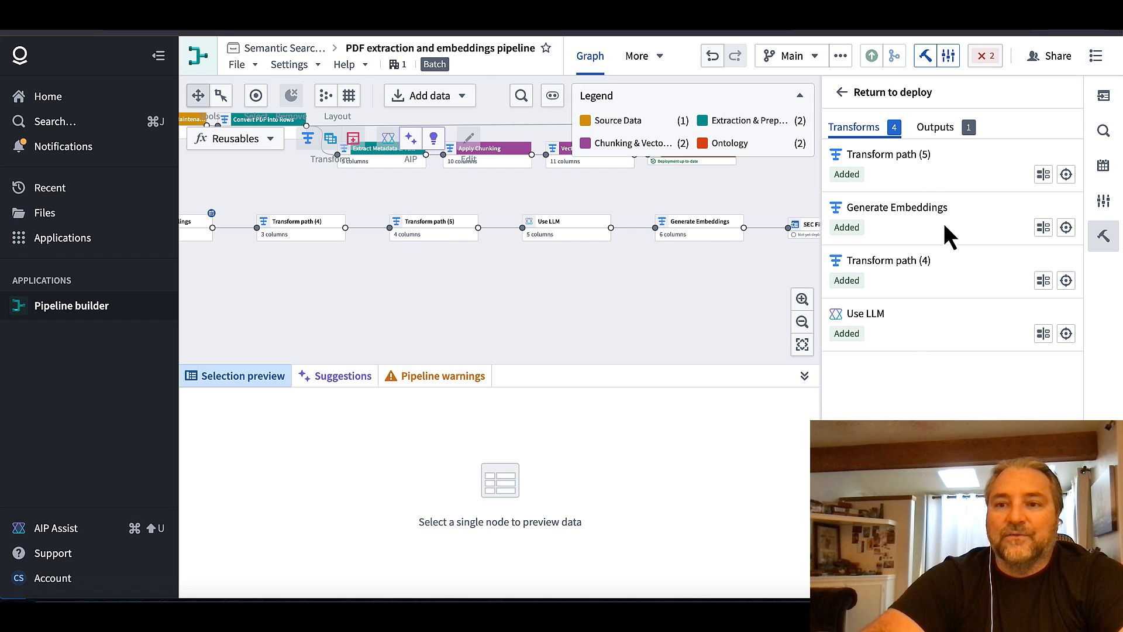
pyautogui.click(936, 128)
pyautogui.click(864, 137)
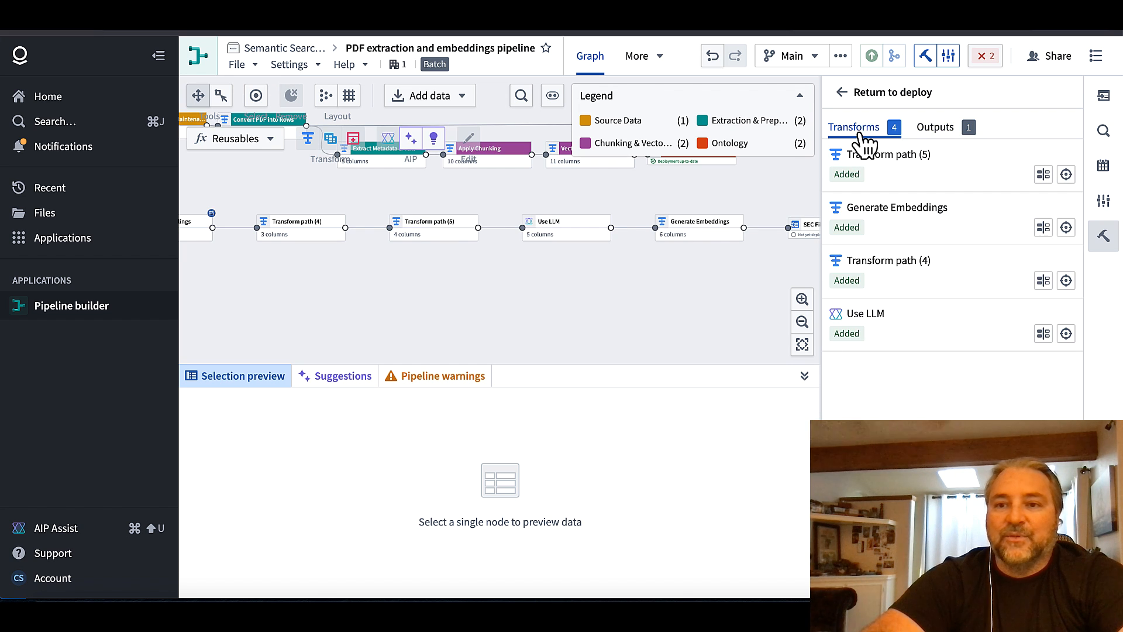
pyautogui.click(1044, 175)
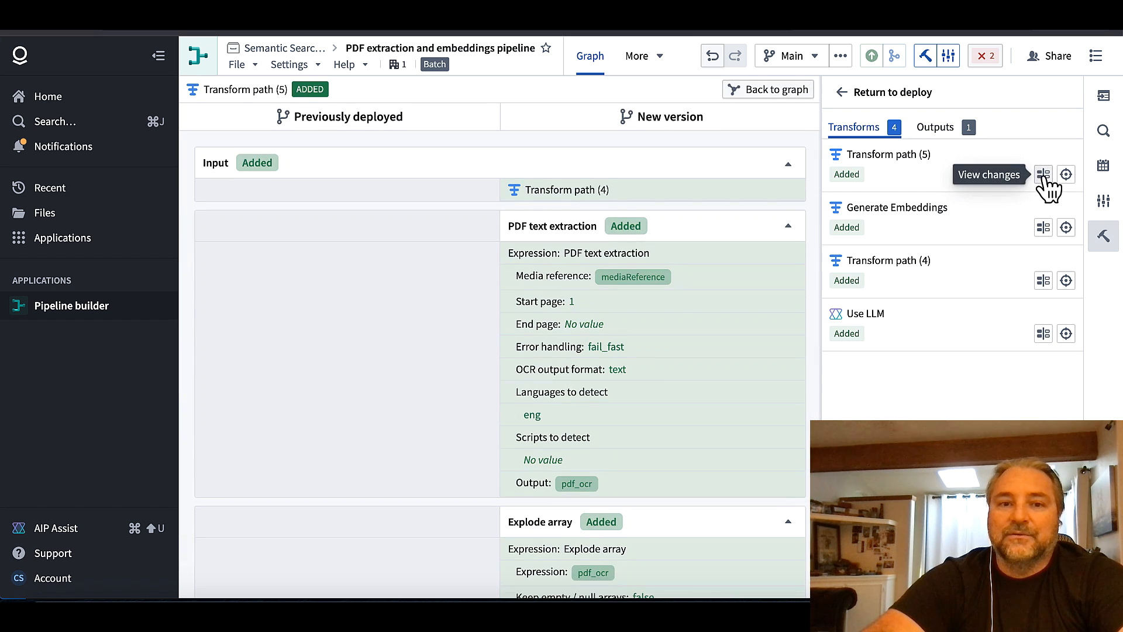
pyautogui.scroll(-1, 579, 433)
pyautogui.scroll(1, 578, 428)
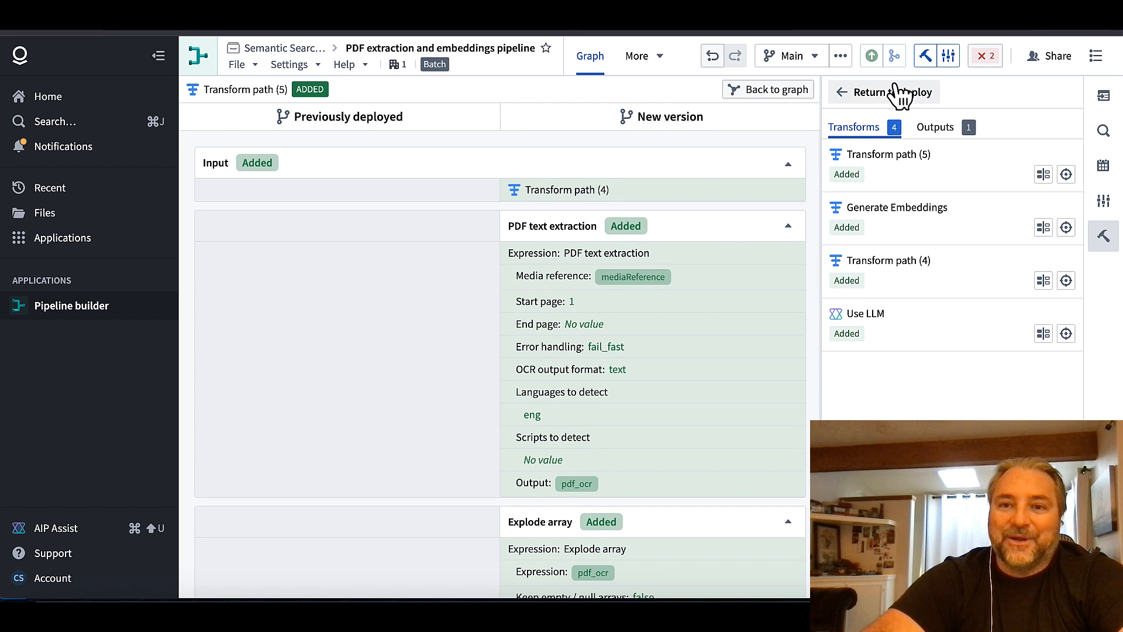
pyautogui.click(854, 93)
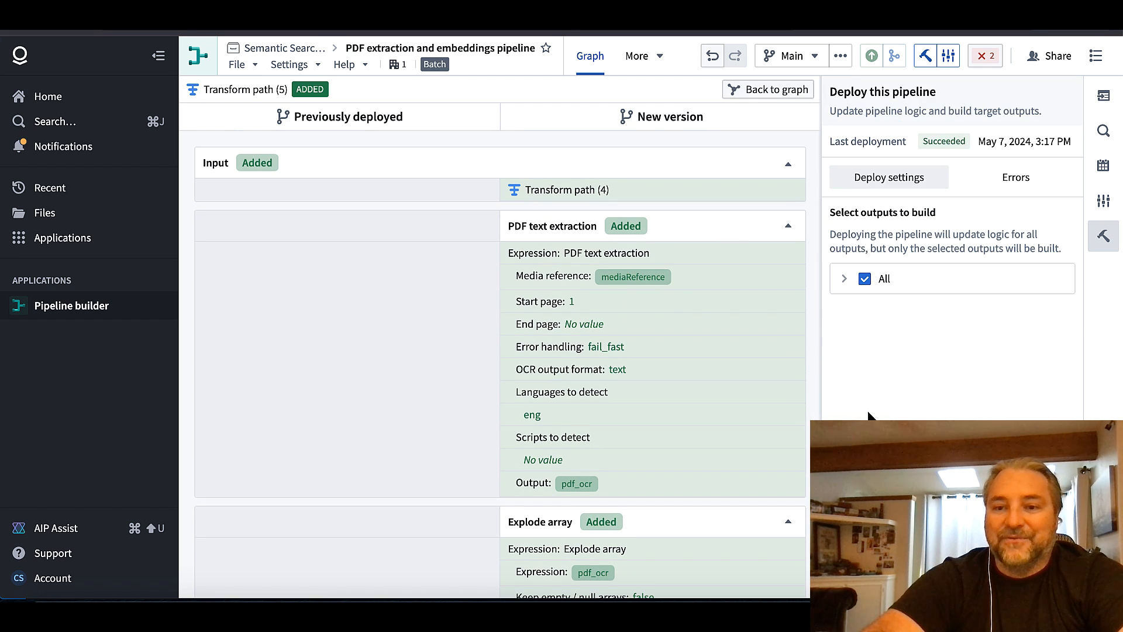
pyautogui.click(790, 91)
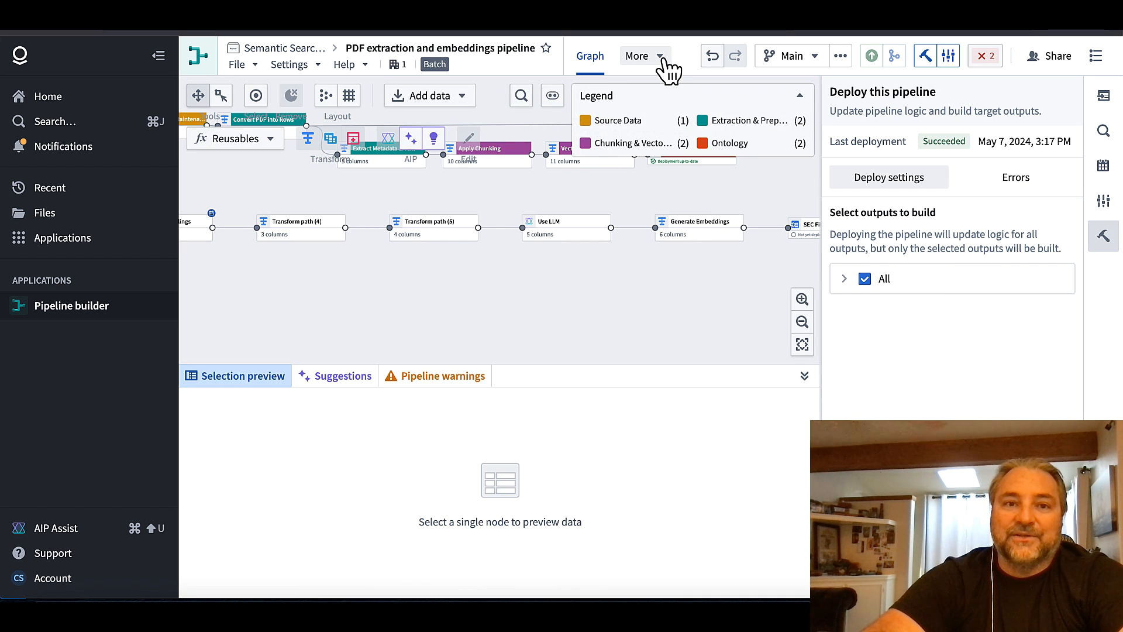
pyautogui.click(840, 56)
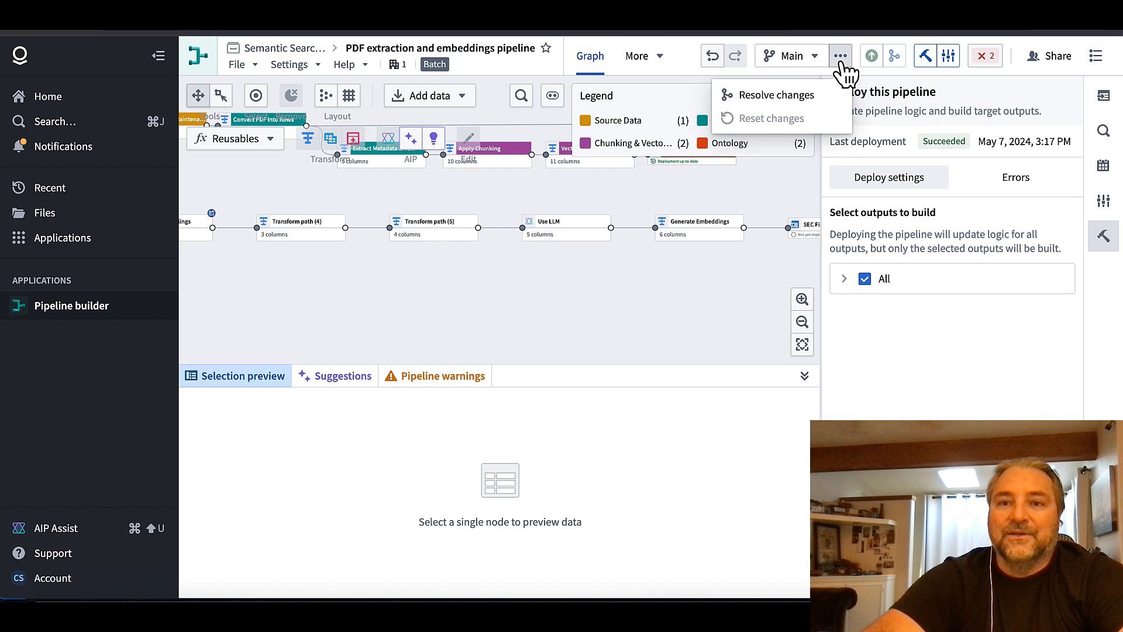
pyautogui.click(653, 79)
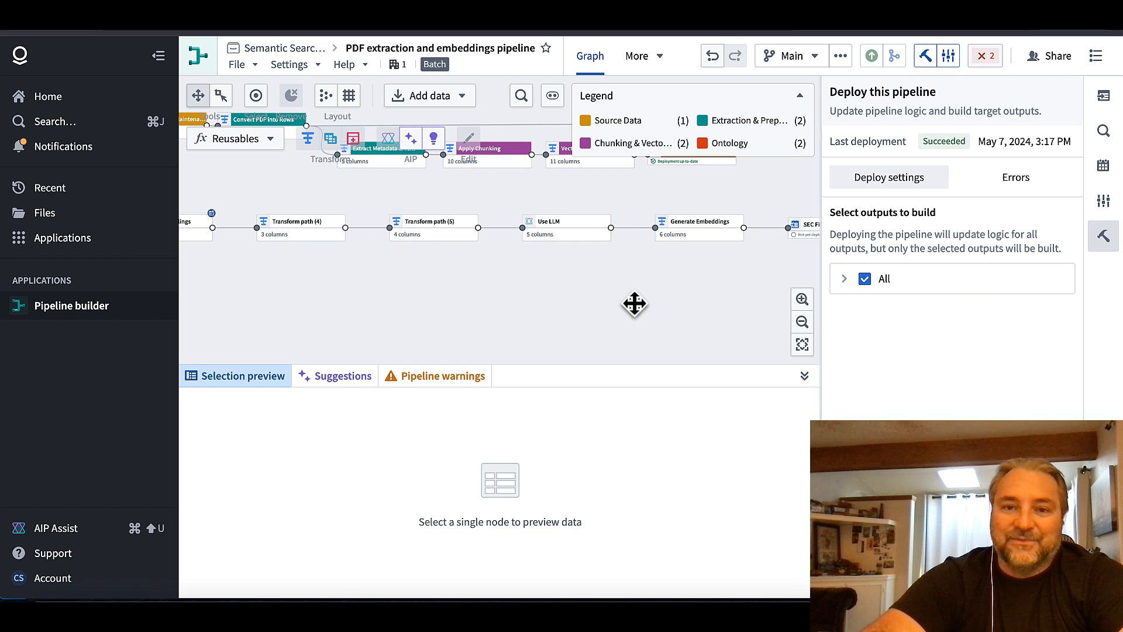
pyautogui.moveTo(634, 304); pyautogui.dragTo(586, 316)
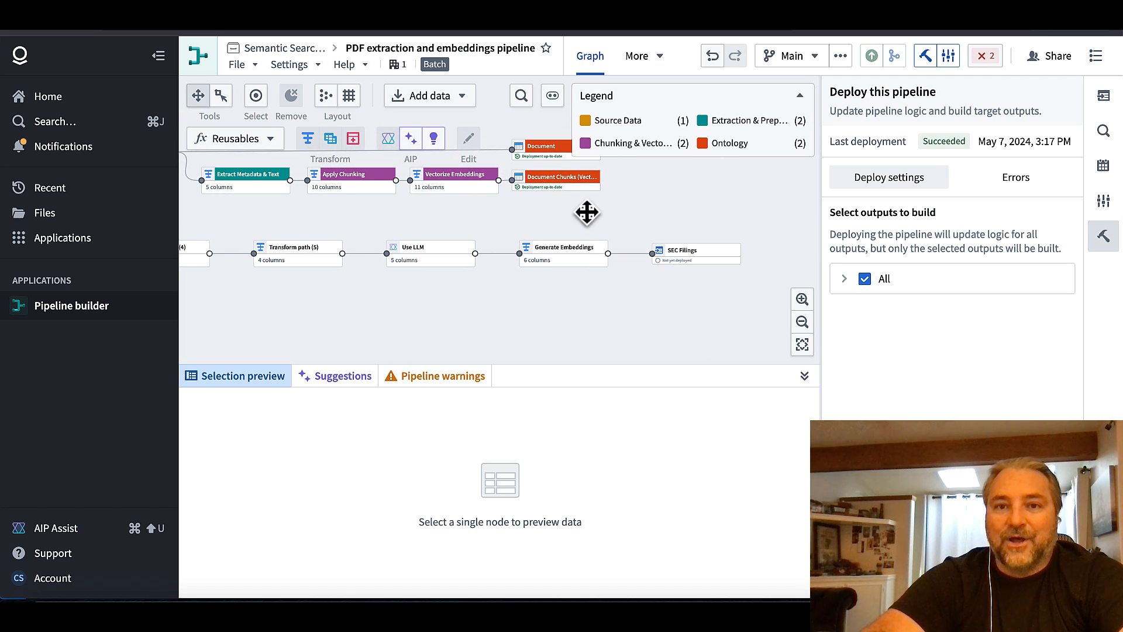
pyautogui.click(822, 60)
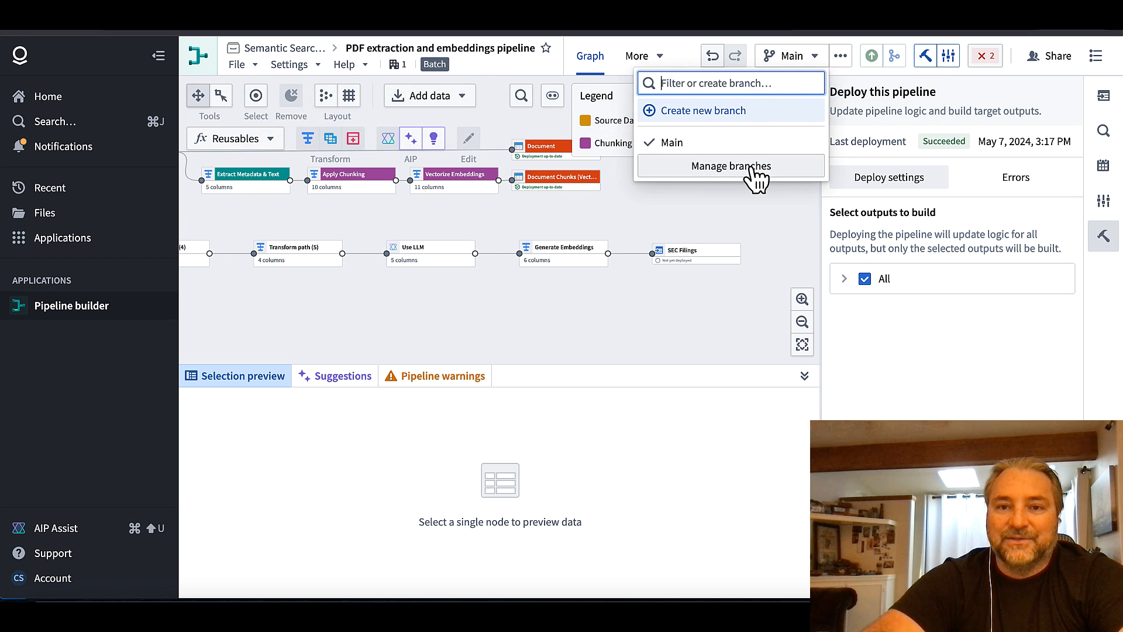
pyautogui.click(714, 306)
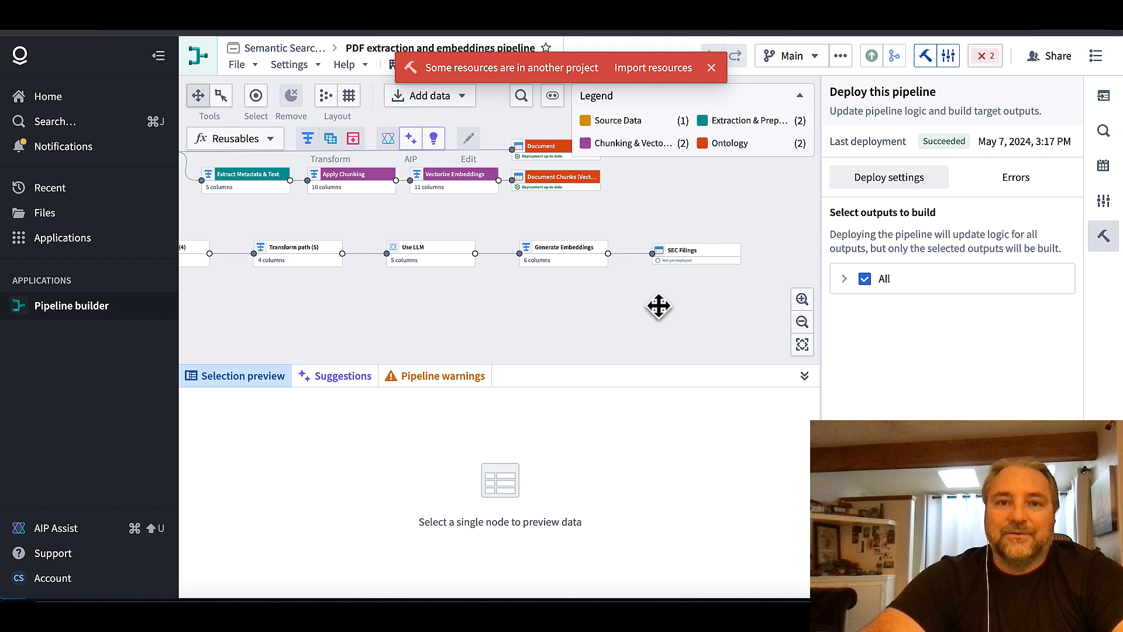
# - Add the GPT-4 resource as a project reference and deploy the pipeline with all outputs selected
pyautogui.click(671, 70)
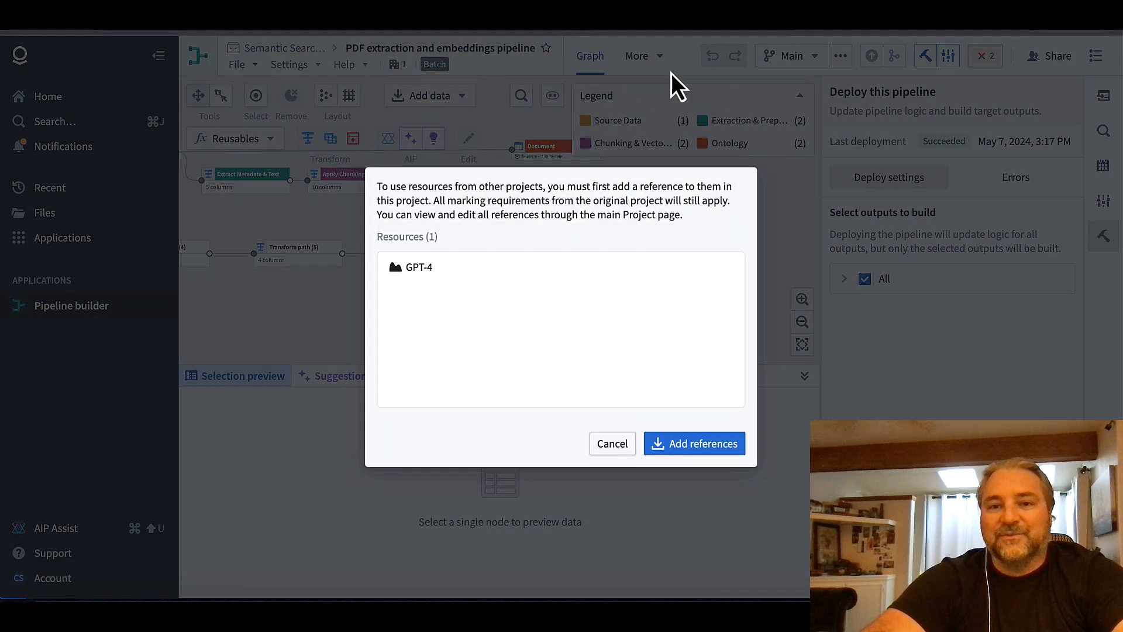
pyautogui.click(679, 442)
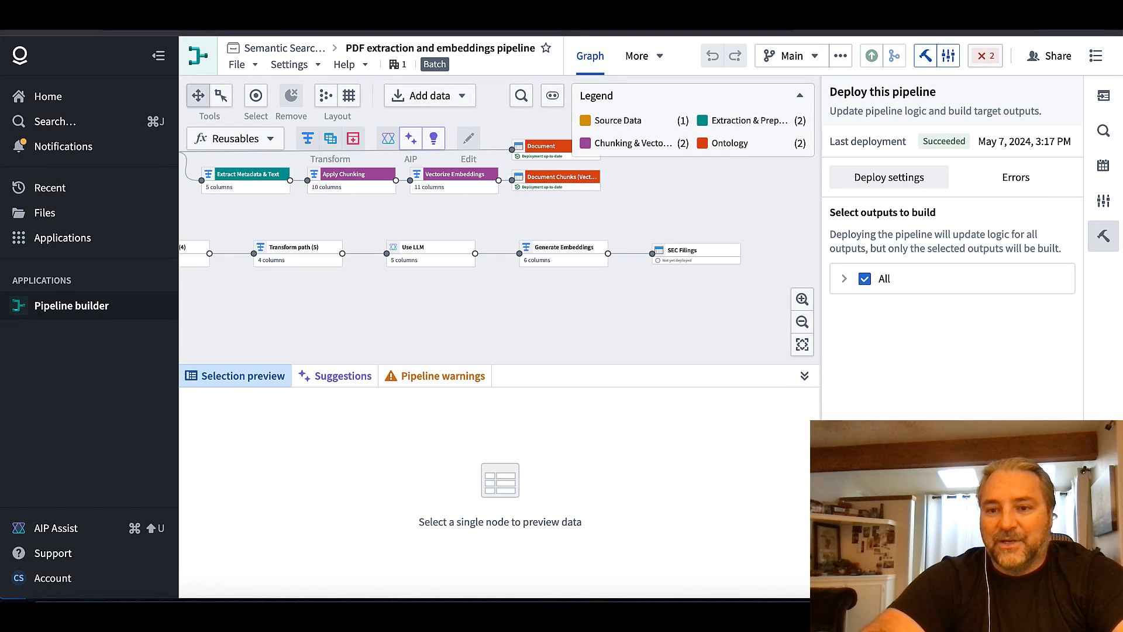
pyautogui.click(952, 579)
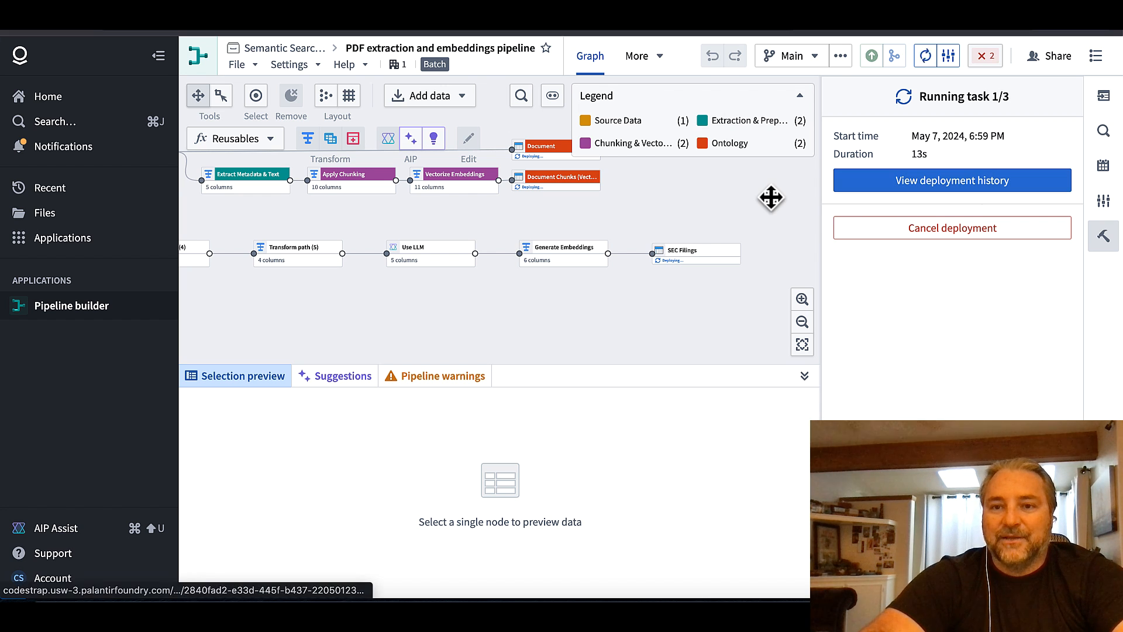
# - Examine the built SEC Filings dataset across its embeddings, use_llm, pdf_ocr and path columns
pyautogui.press('shift')
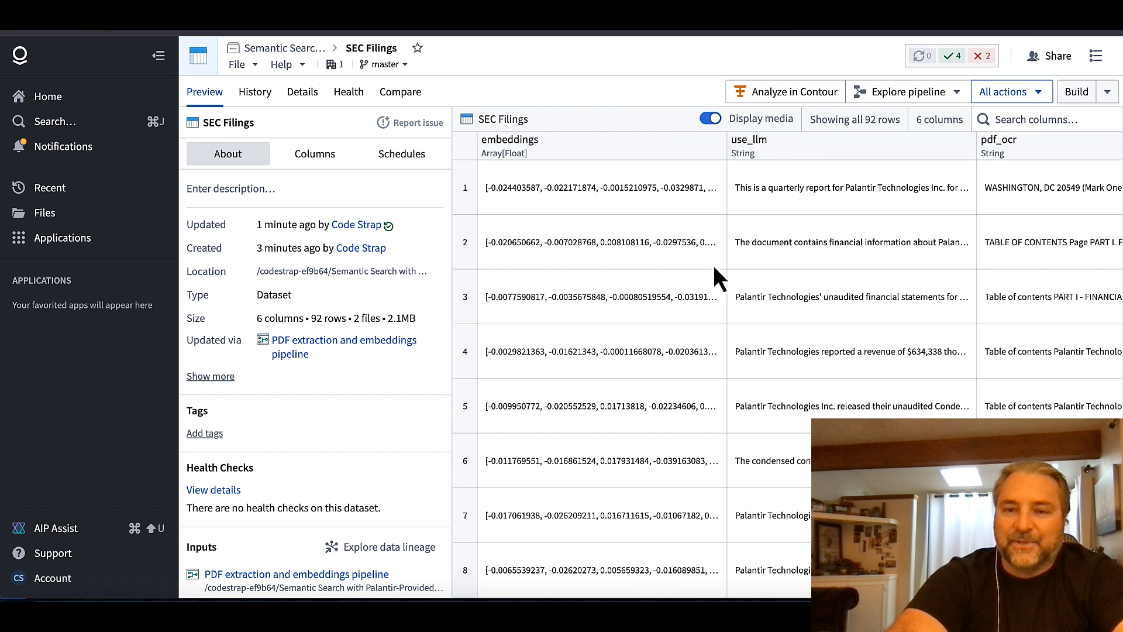
pyautogui.hscroll(3, 781, 239)
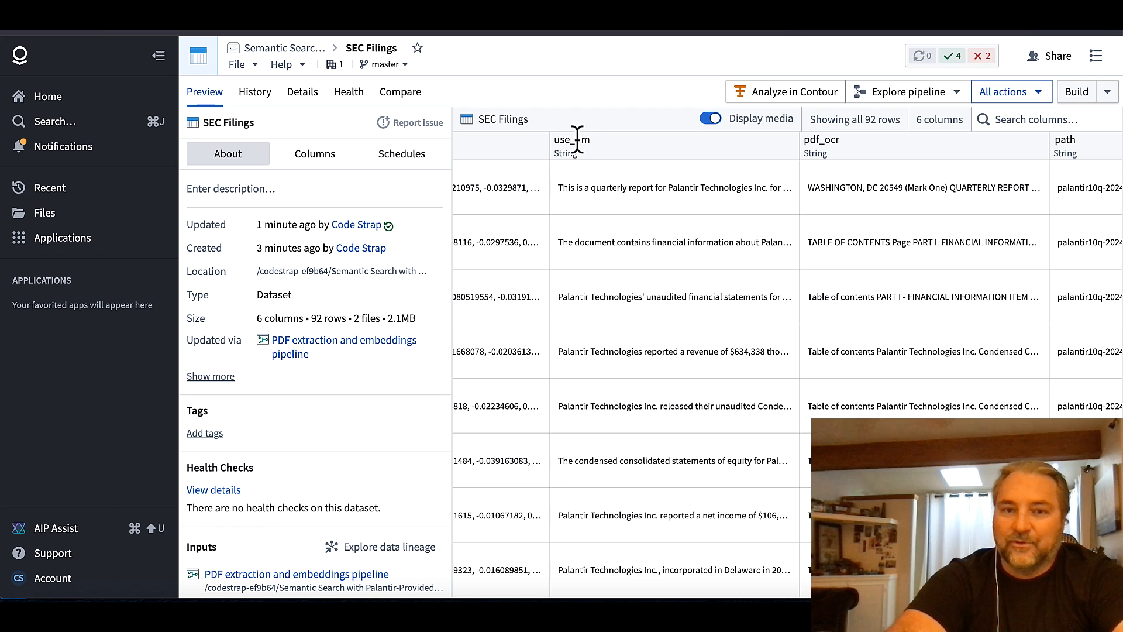
pyautogui.hscroll(5, 779, 183)
pyautogui.hscroll(-4, 781, 187)
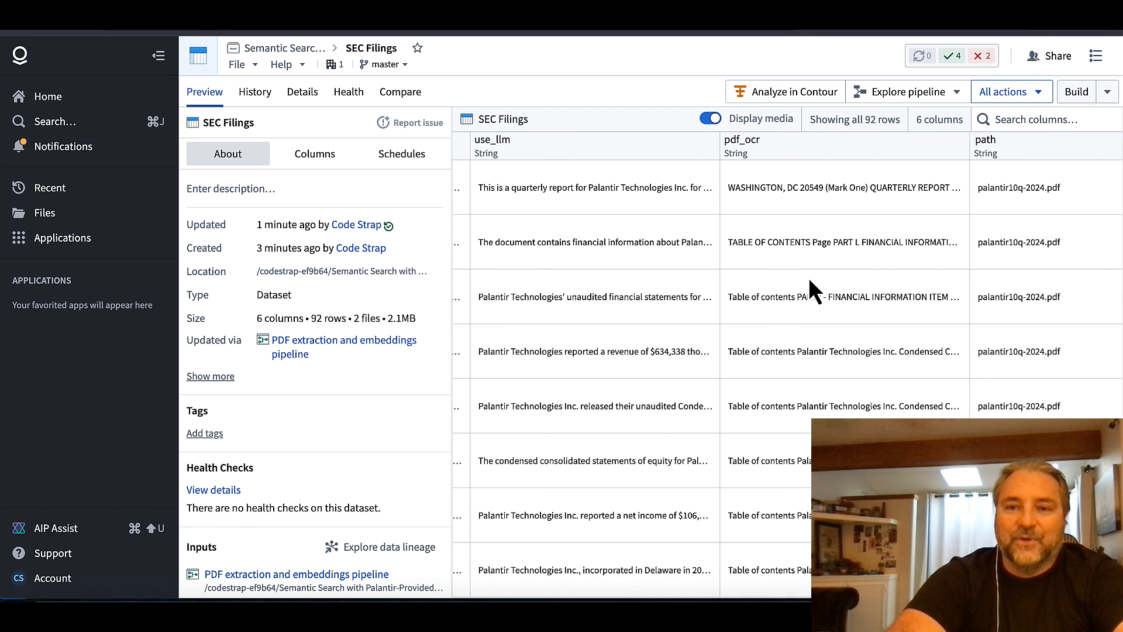
# - Examine the path, mediaReference and media item columns of the SEC Filings dataset and return to its embeddings column
pyautogui.hscroll(4, 810, 281)
pyautogui.hscroll(3, 810, 280)
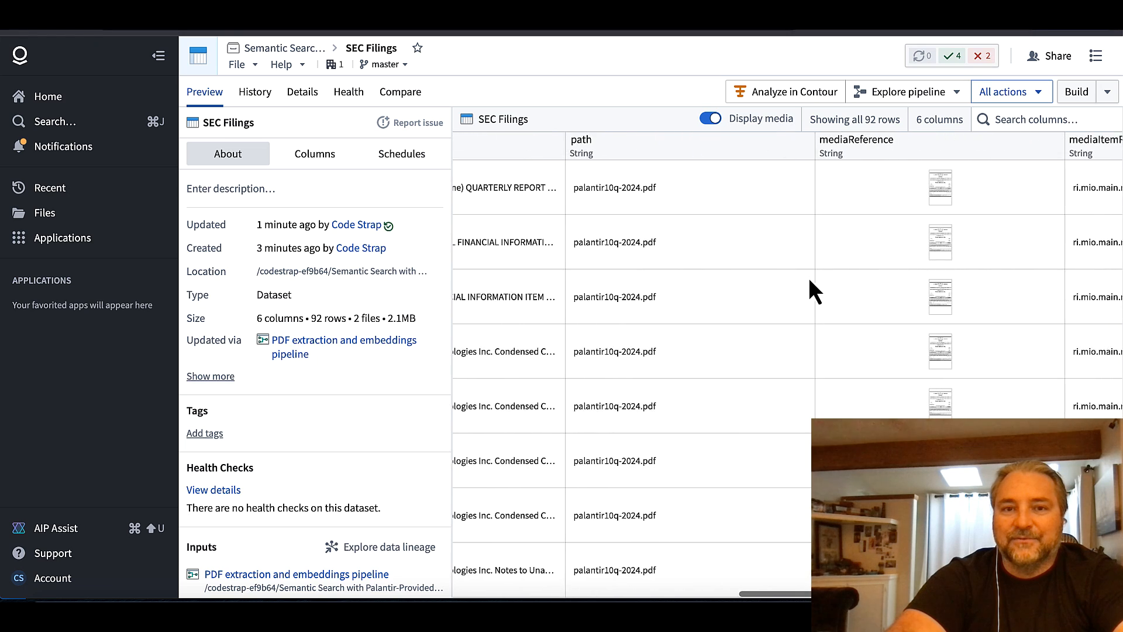
pyautogui.hscroll(-7, 796, 234)
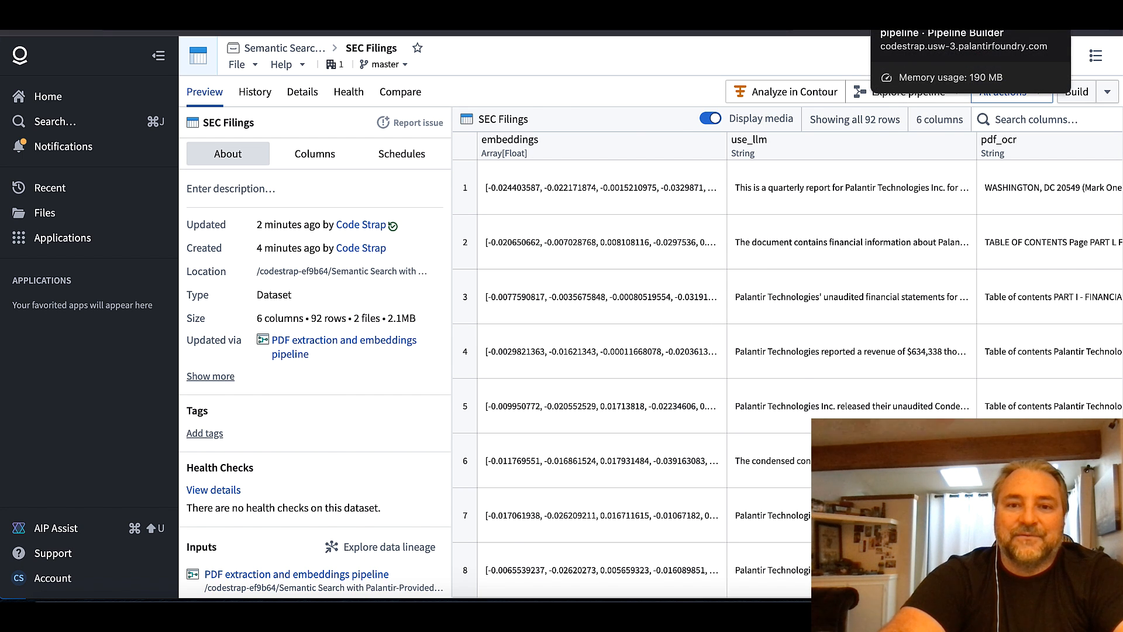
# - Switch back to the PDF extraction and embeddings pipeline graph and review the branch from Transform path (5) to the SEC Filings output
pyautogui.click(918, 12)
pyautogui.click(706, 305)
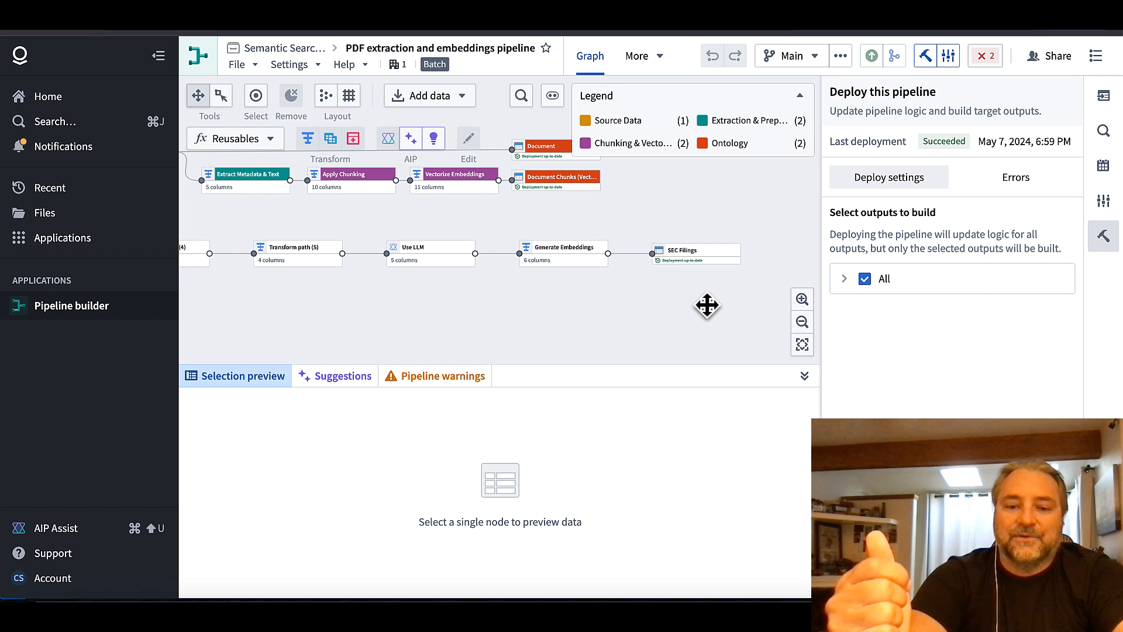
pyautogui.scroll(3, 707, 304)
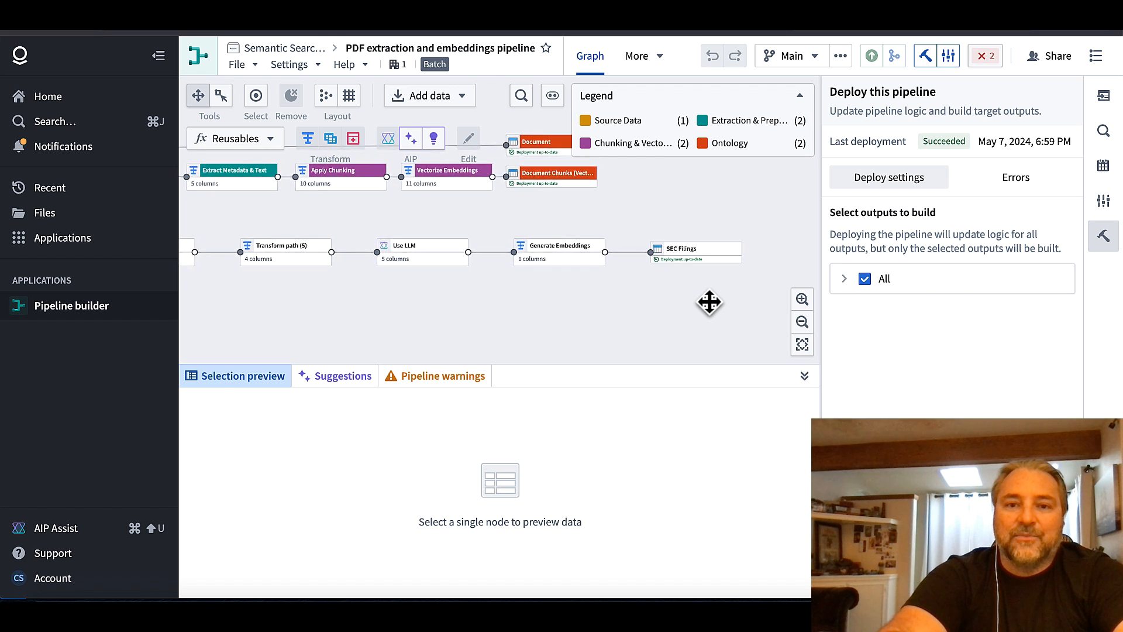
pyautogui.moveTo(686, 303); pyautogui.dragTo(708, 351)
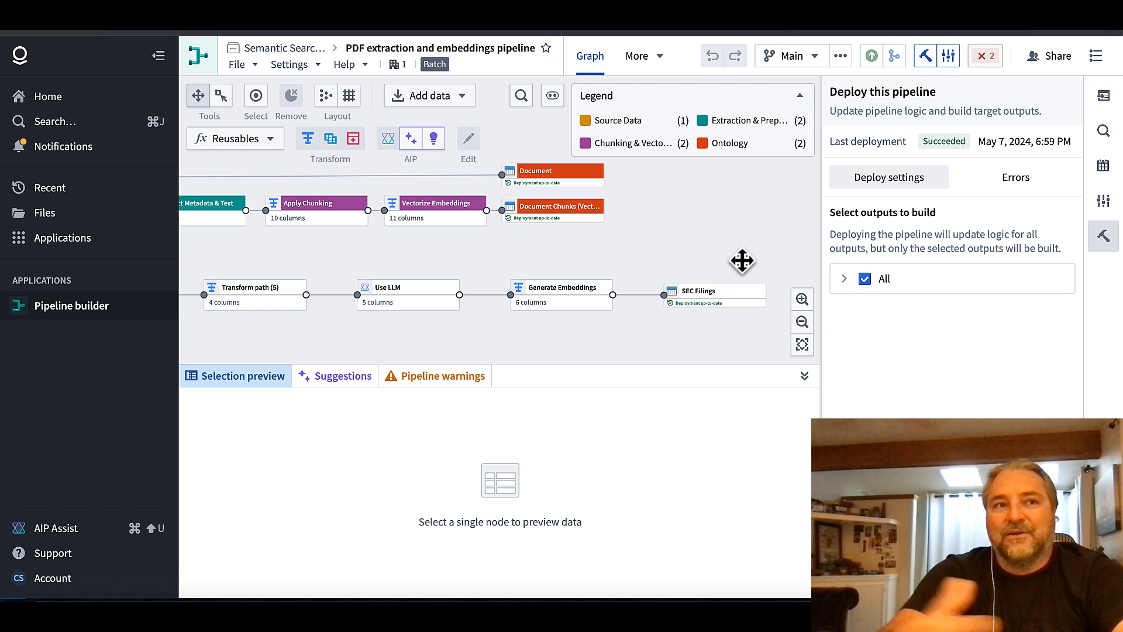
pyautogui.moveTo(588, 244); pyautogui.dragTo(614, 254)
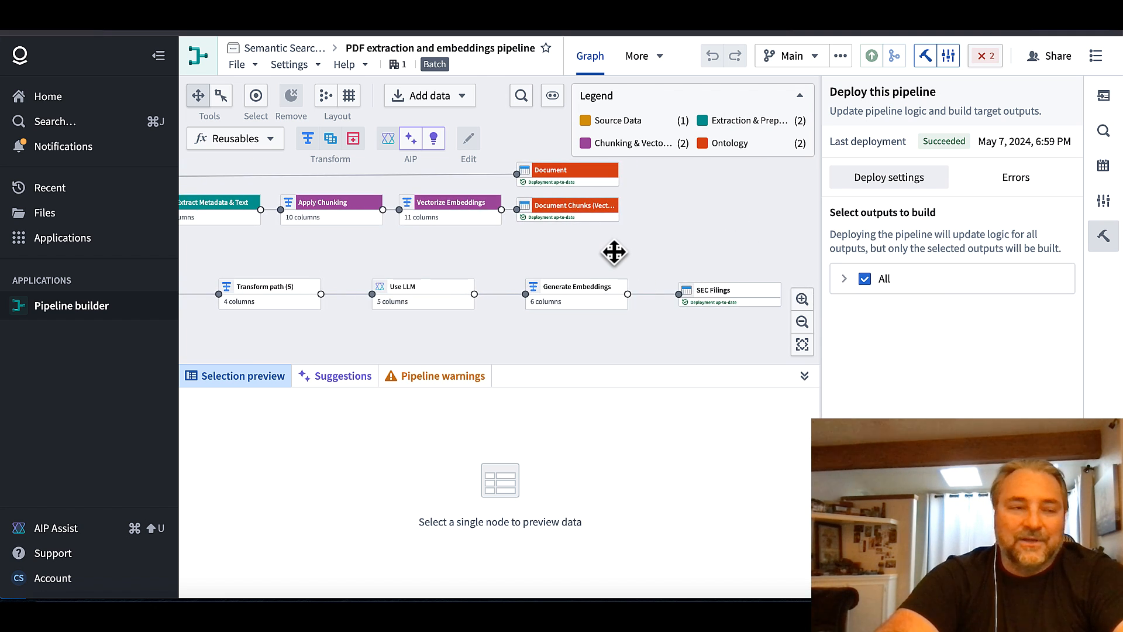